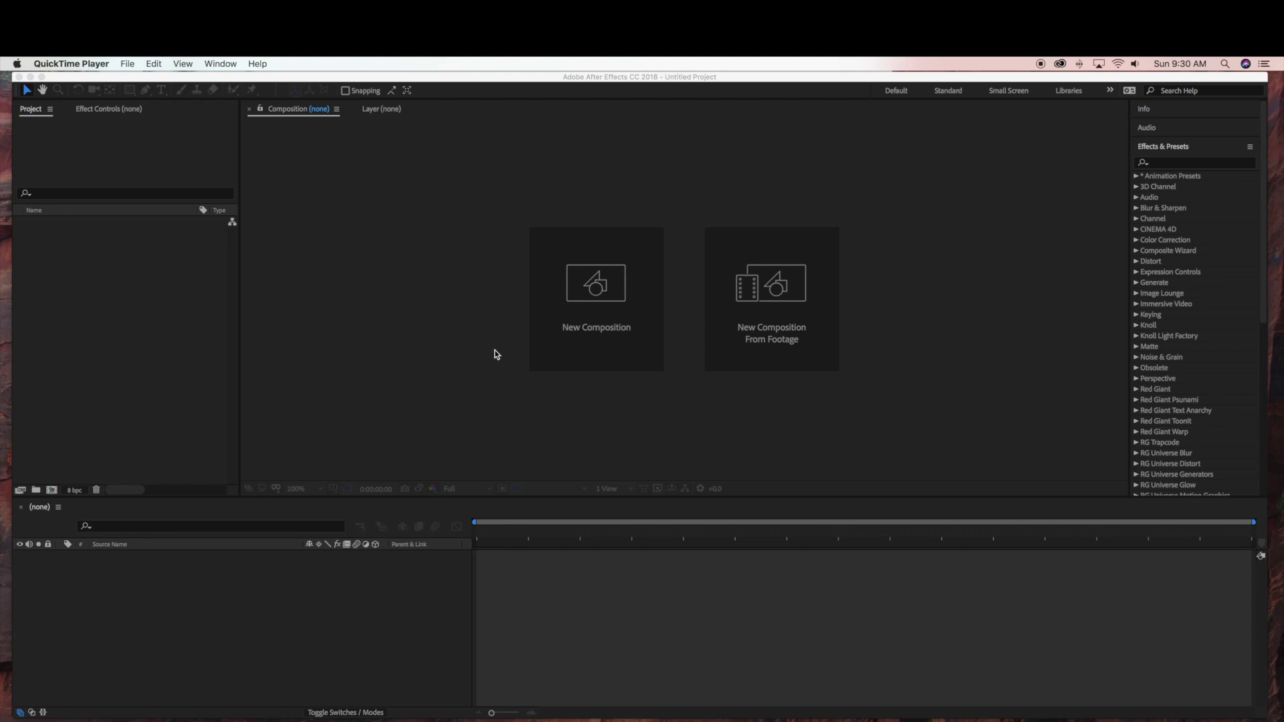
# Create a 1920×1080, 24 fps, 10-second composition named 'underwaterlight'
pyautogui.click(593, 312)
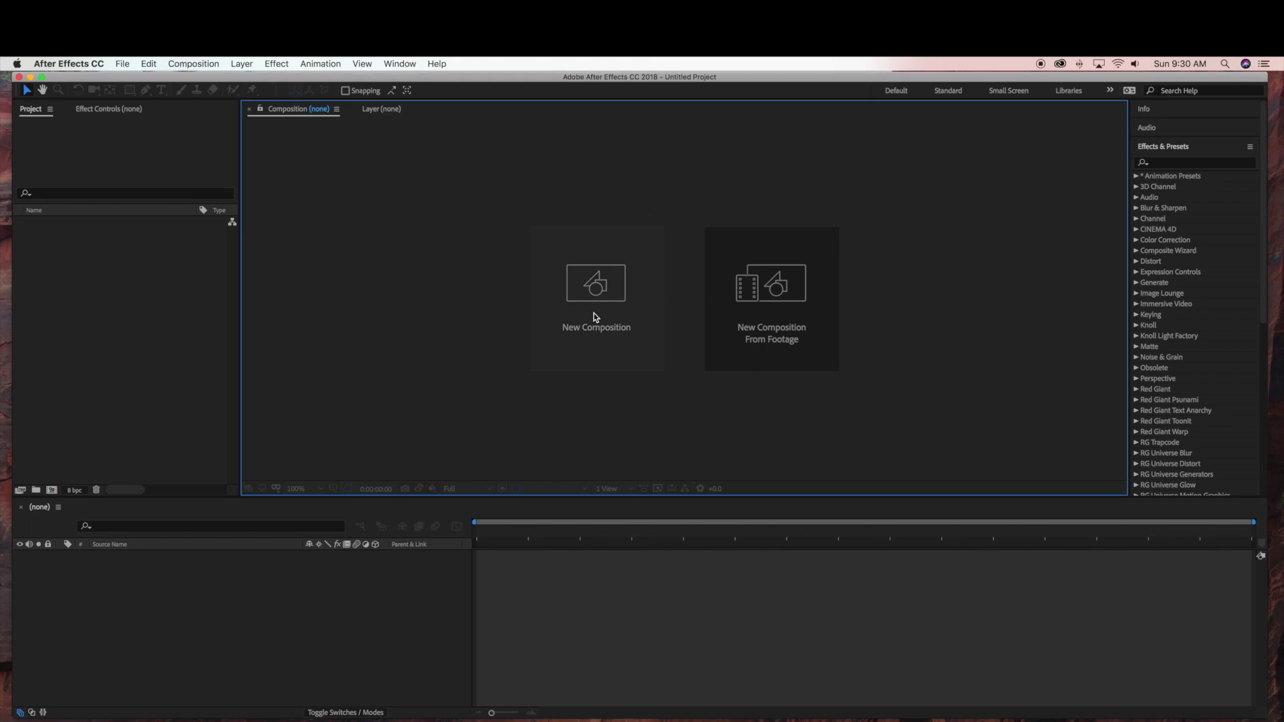
pyautogui.click(596, 323)
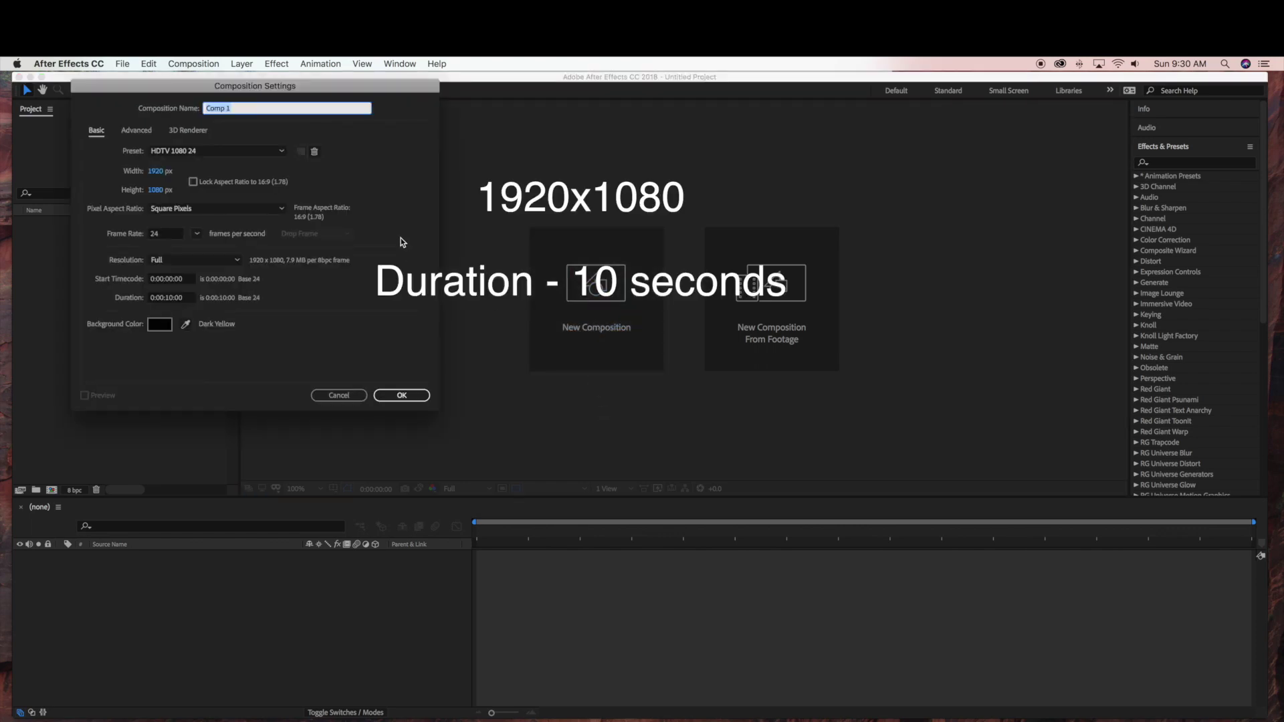
pyautogui.write('underwaterlight')
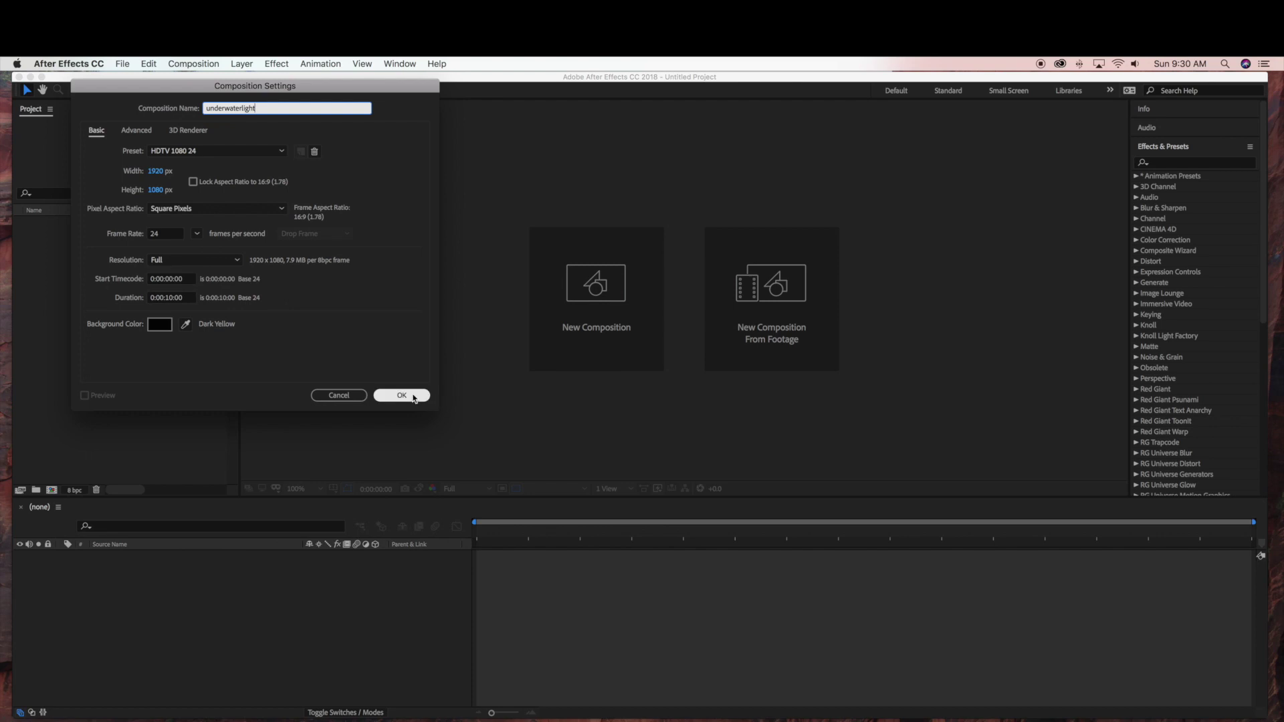
pyautogui.click(402, 395)
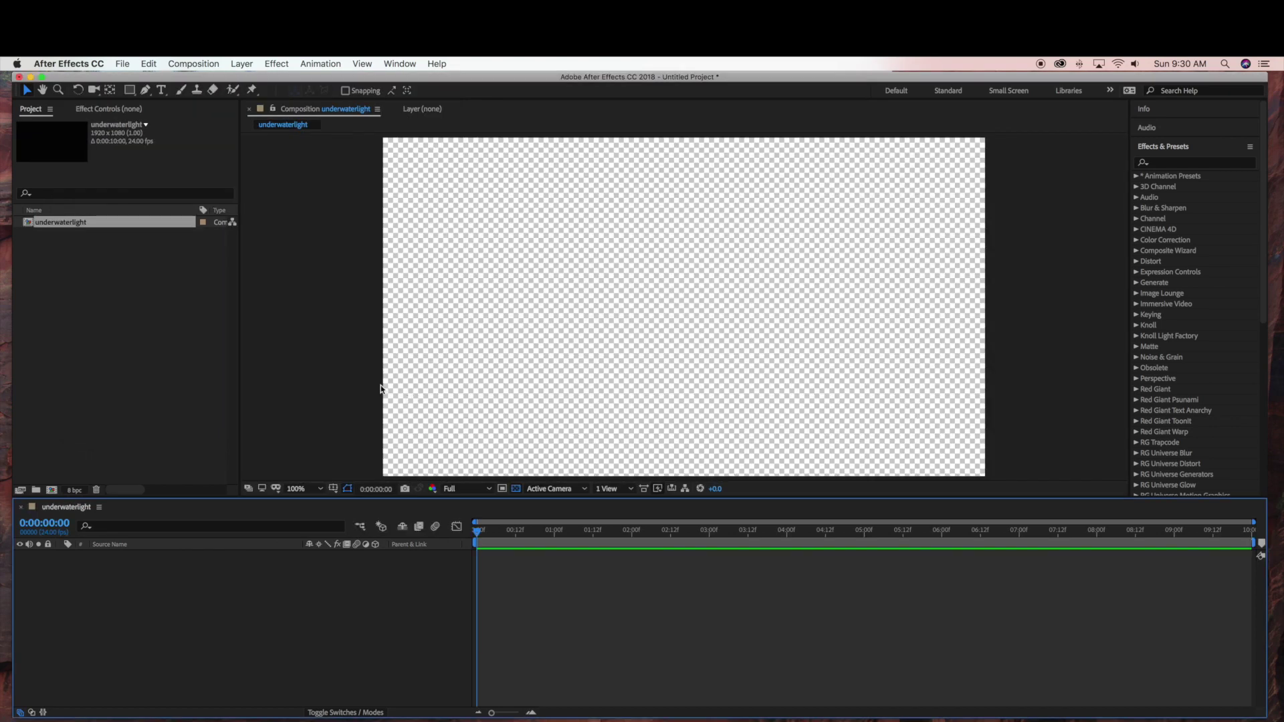
# Add a full-frame dark solid layer named 'pusnami' via Layer > New > Solid
pyautogui.click(242, 64)
pyautogui.moveTo(321, 79)
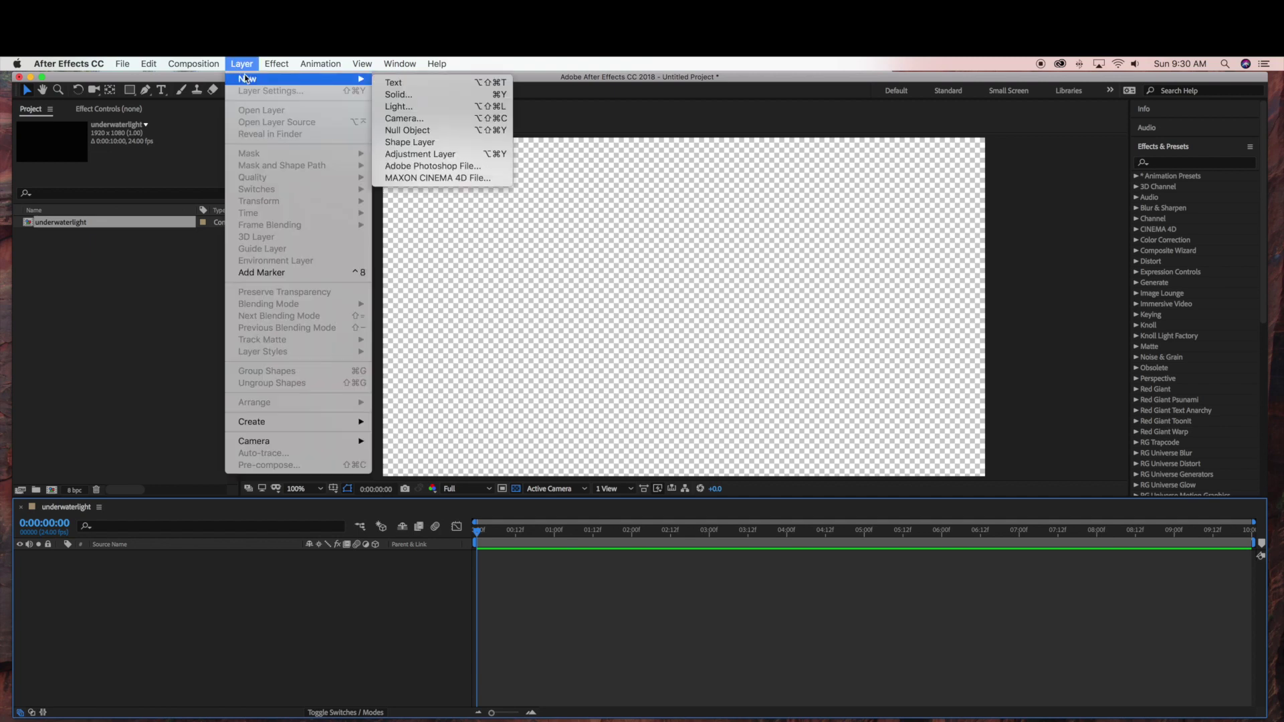
pyautogui.click(396, 98)
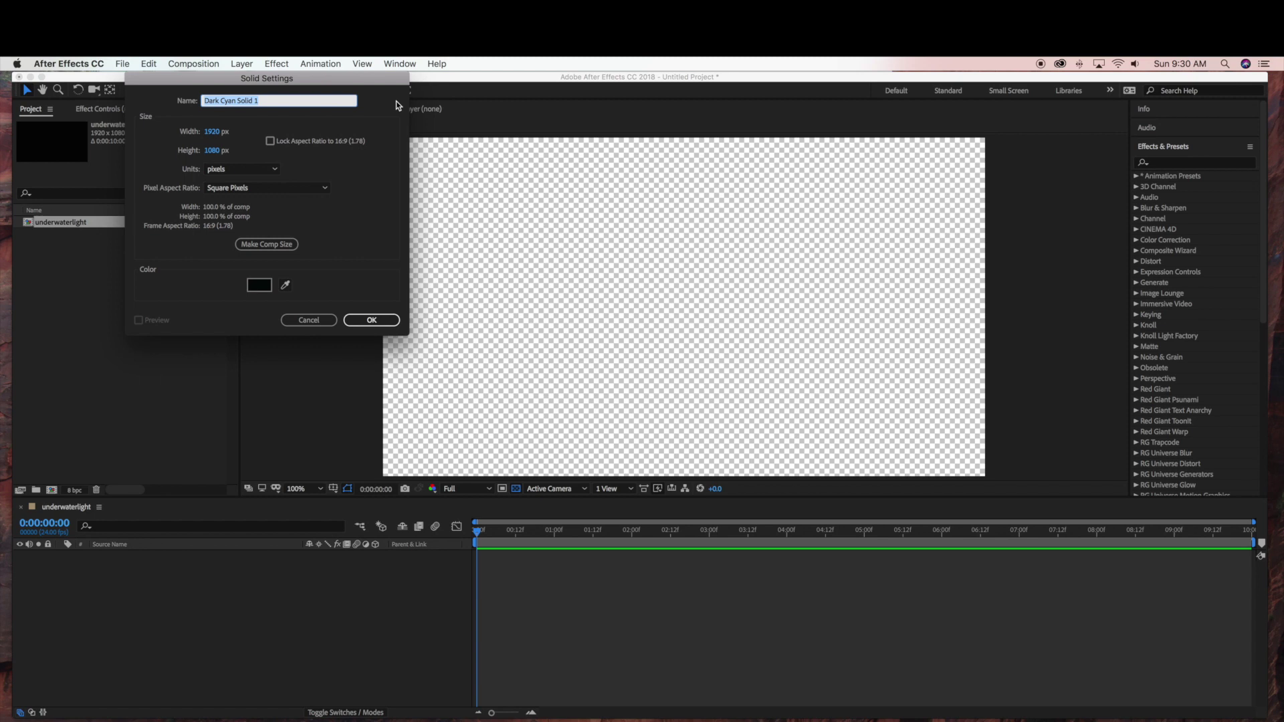
pyautogui.write('pusnami')
pyautogui.click(359, 321)
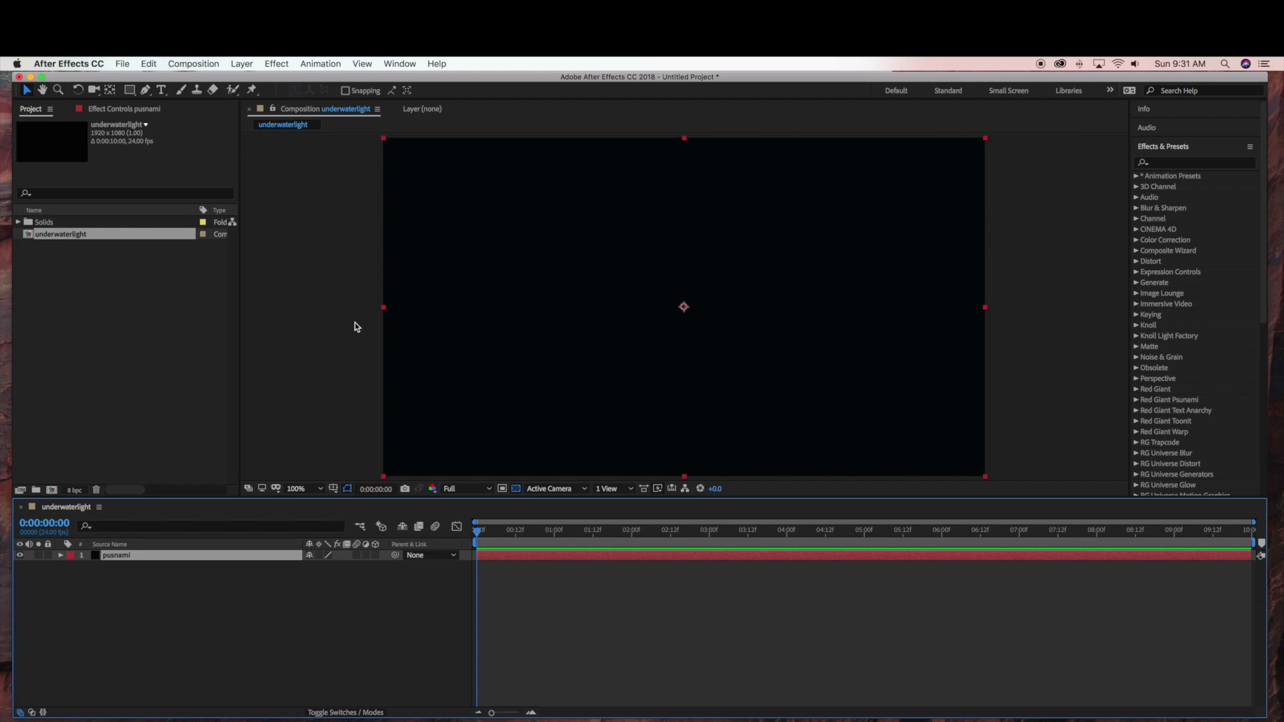
# Apply the Red Giant Psunami effect to the pusnami solid
pyautogui.click(278, 63)
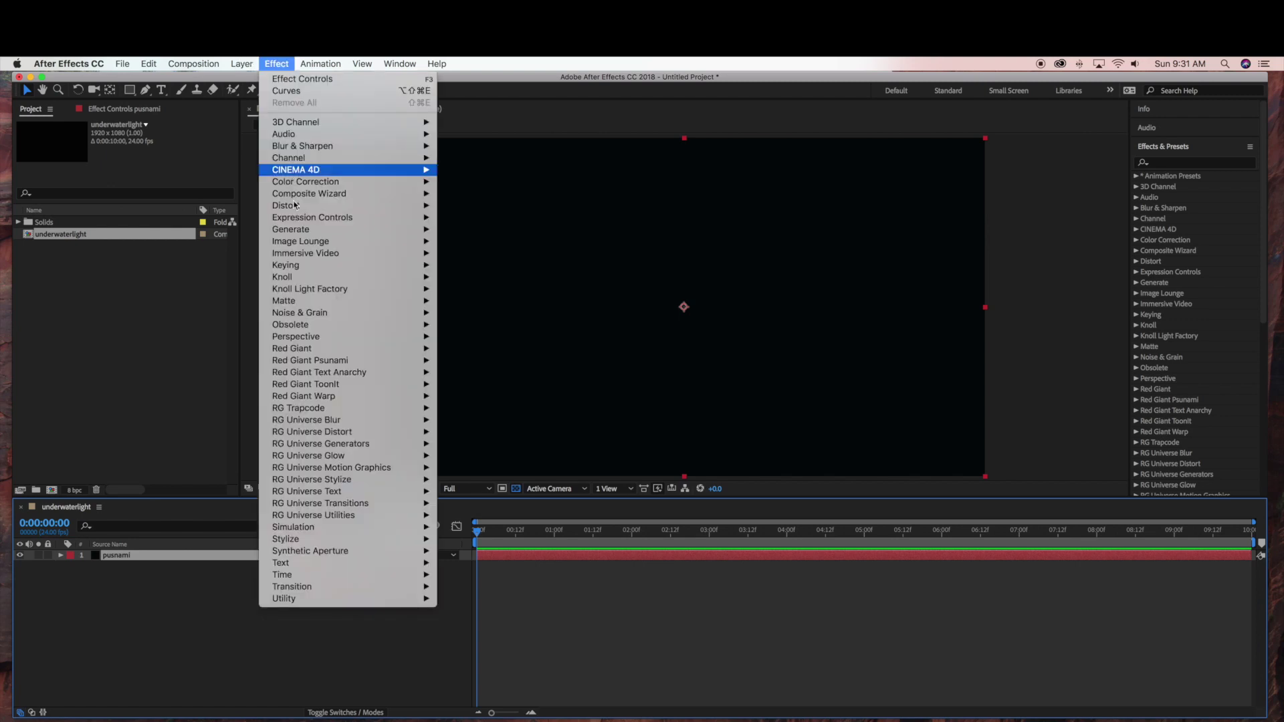
pyautogui.moveTo(312, 337)
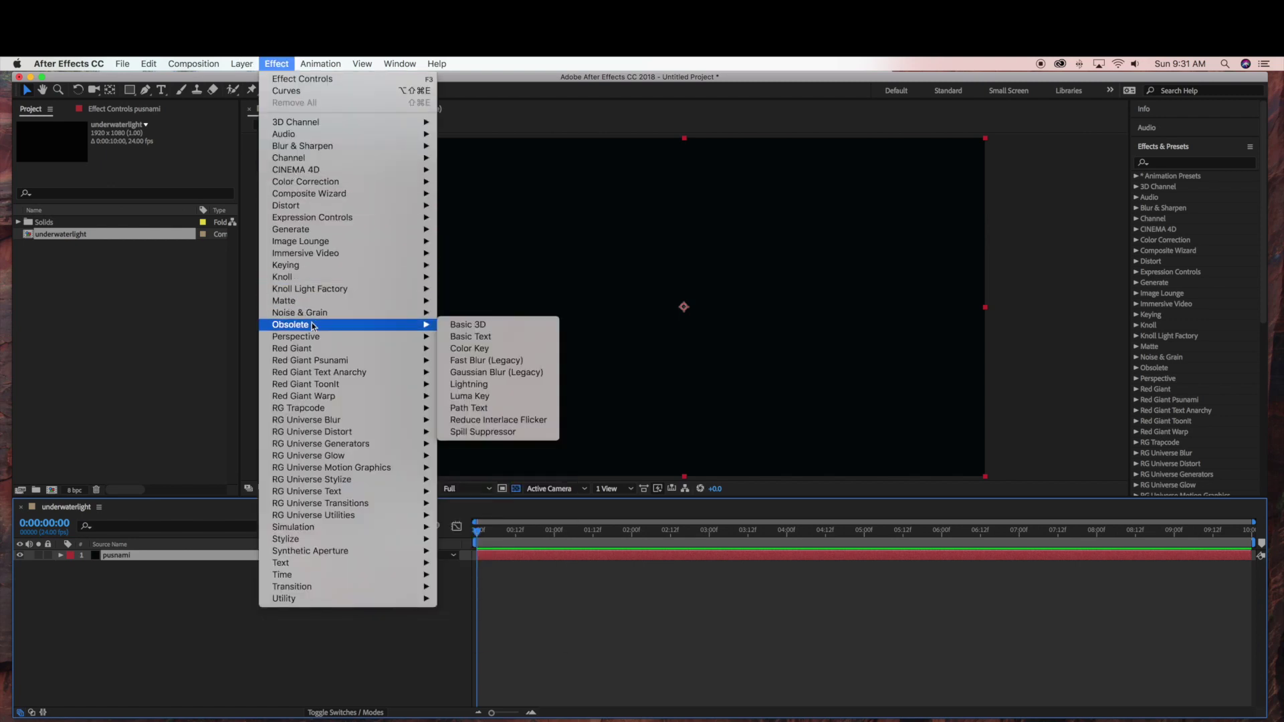
pyautogui.moveTo(319, 361)
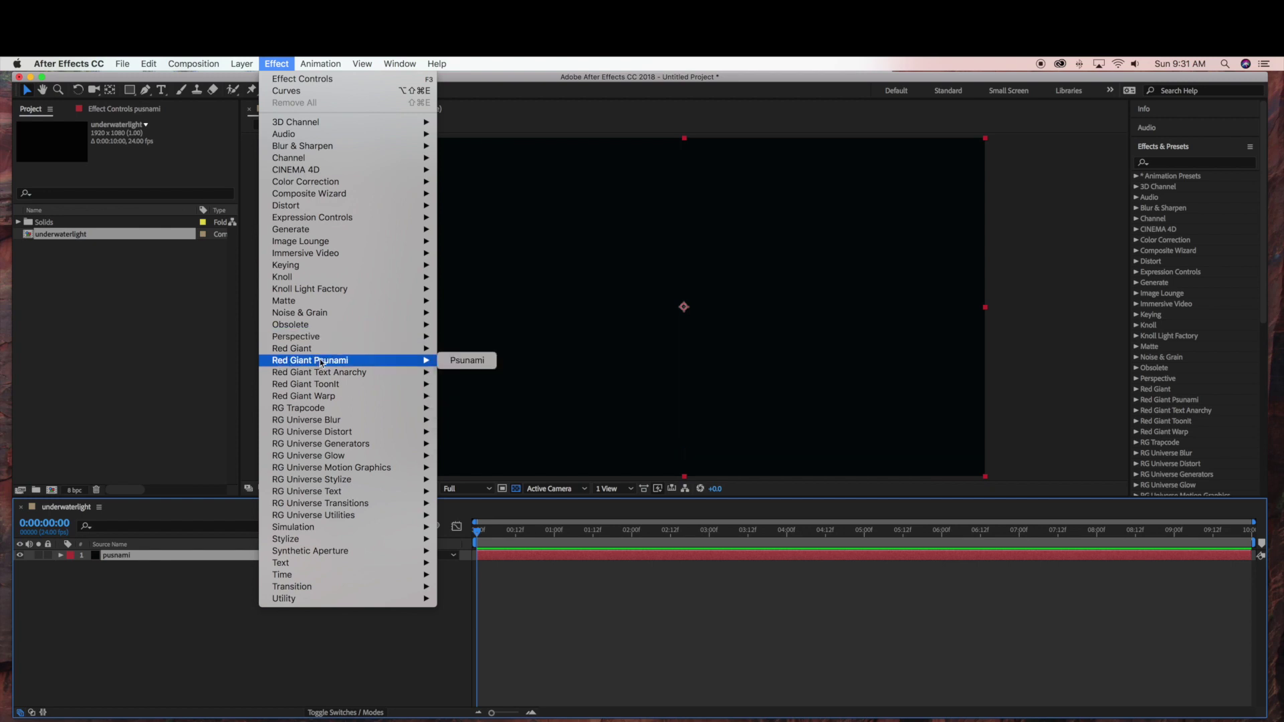
pyautogui.click(468, 361)
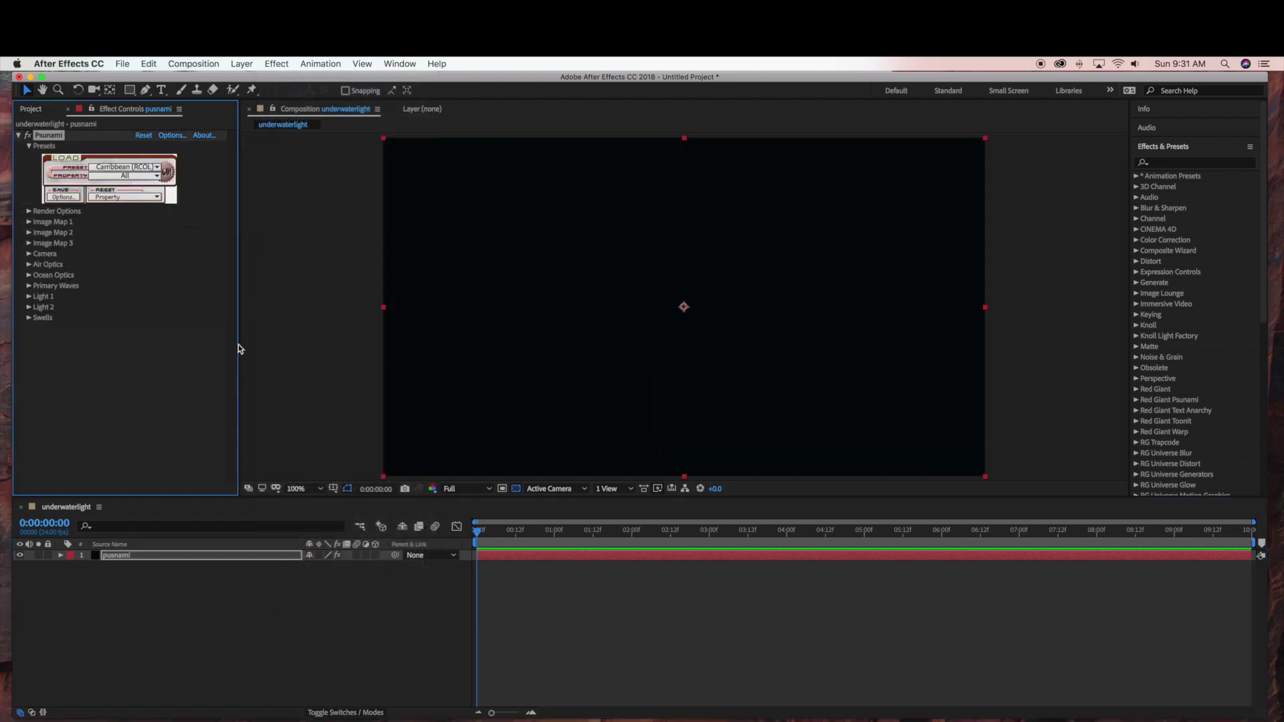
# Choose Psunami's Underwater > Carribbean (RCOL) preset
pyautogui.click(158, 171)
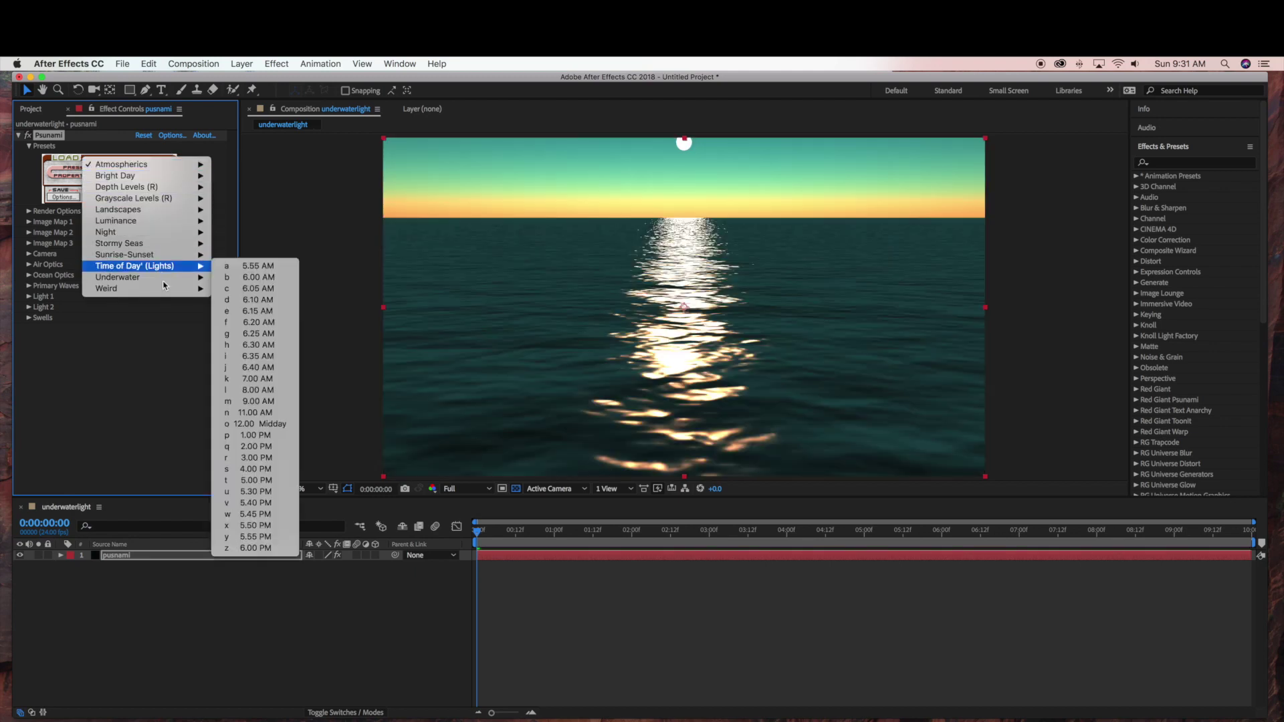
pyautogui.moveTo(165, 279)
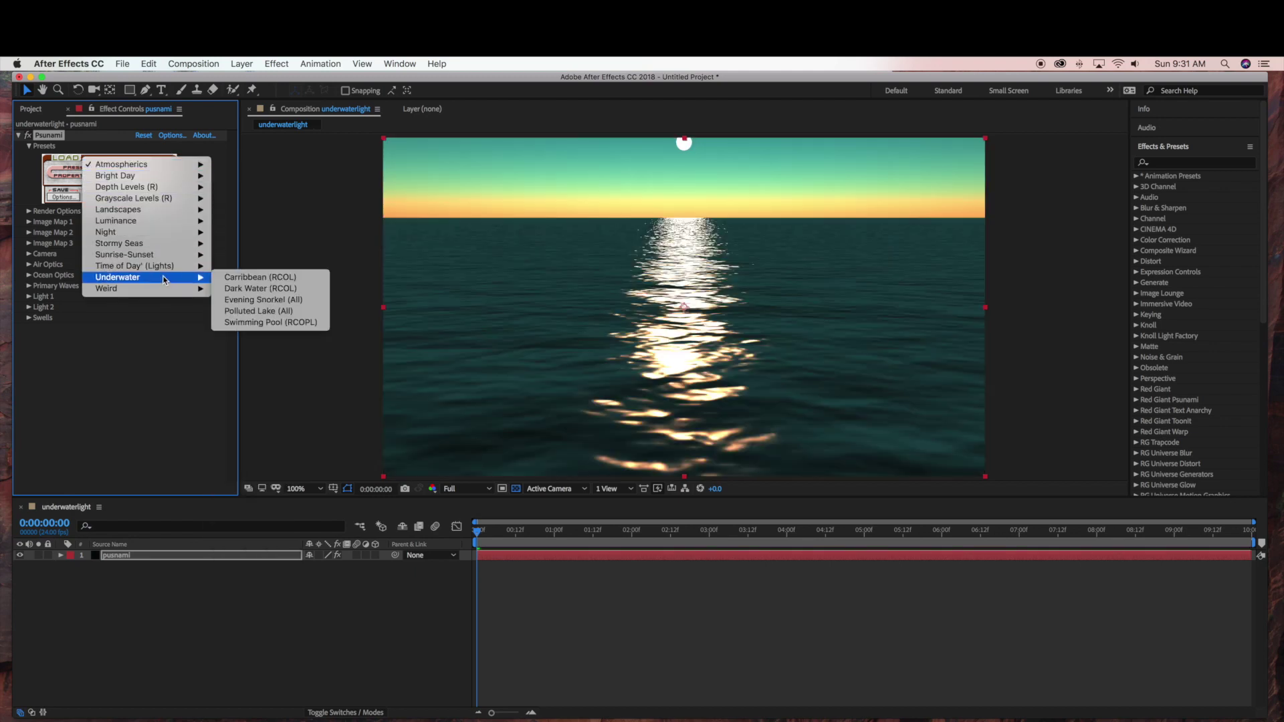
pyautogui.click(249, 278)
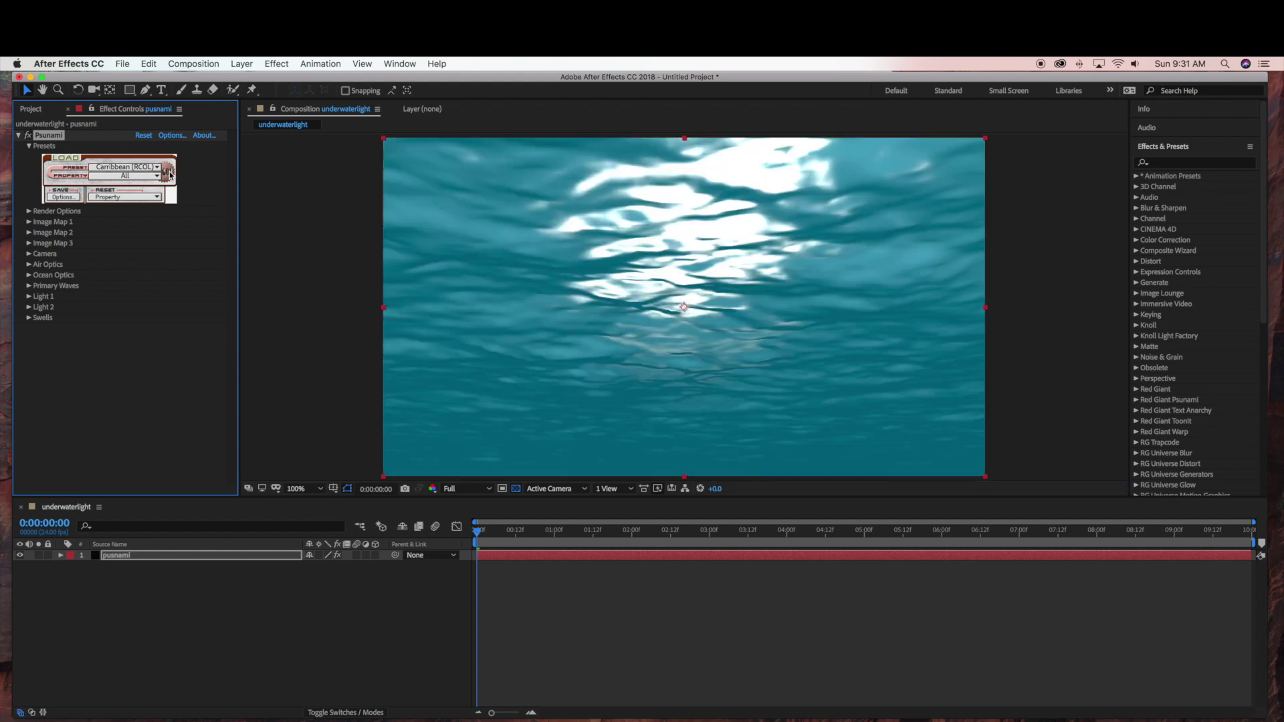
# Set Psunami's camera Tilt to 90° and collapse the Camera and Air Optics groups
pyautogui.click(29, 254)
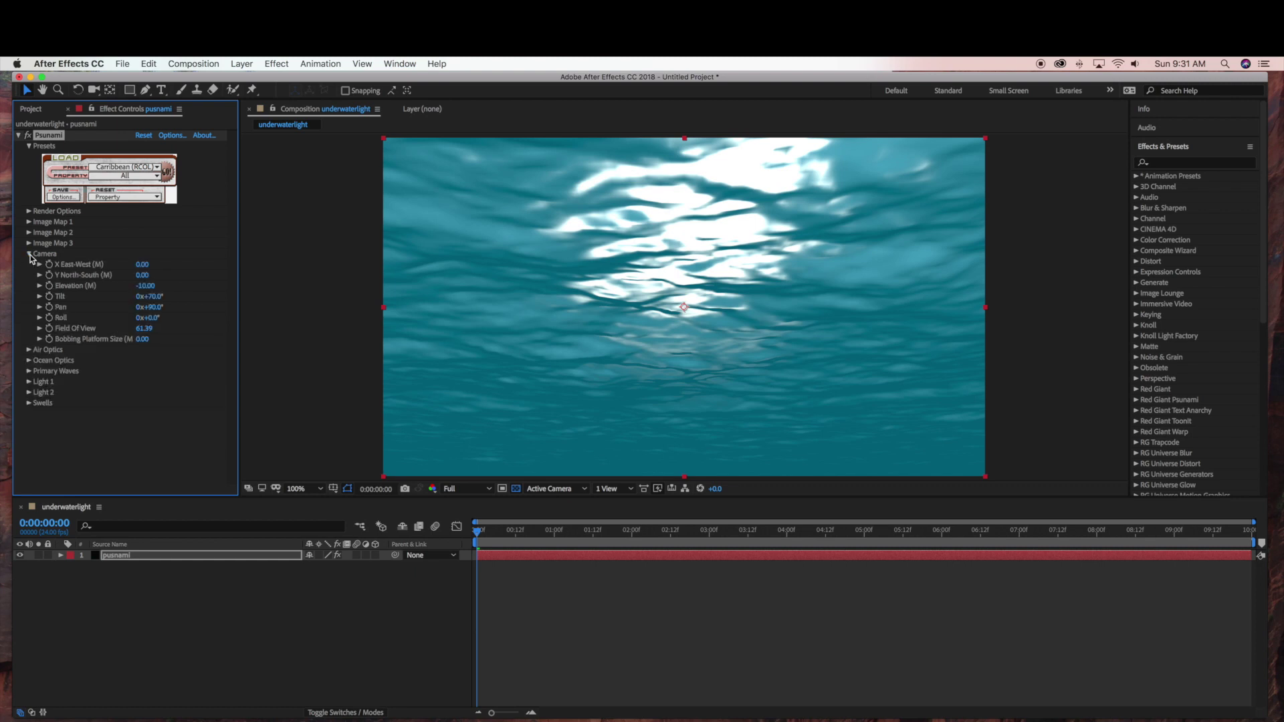
pyautogui.click(153, 296)
pyautogui.write('90')
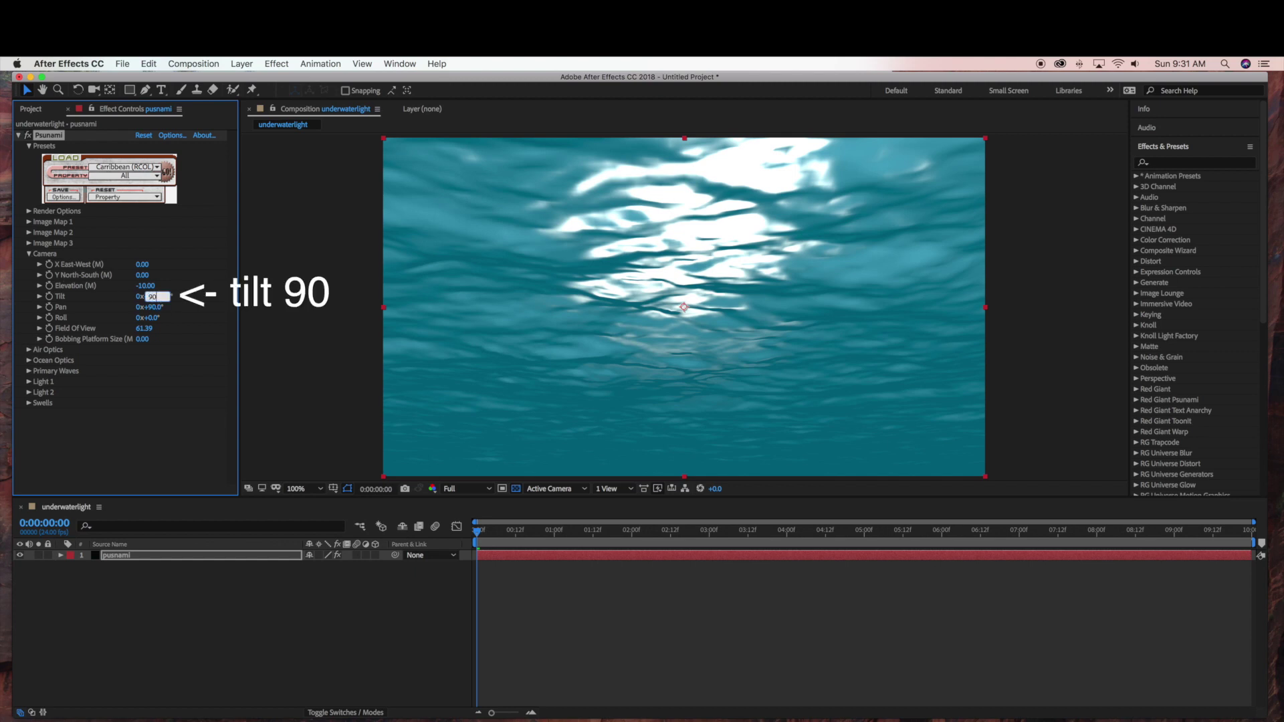
pyautogui.press('Return')
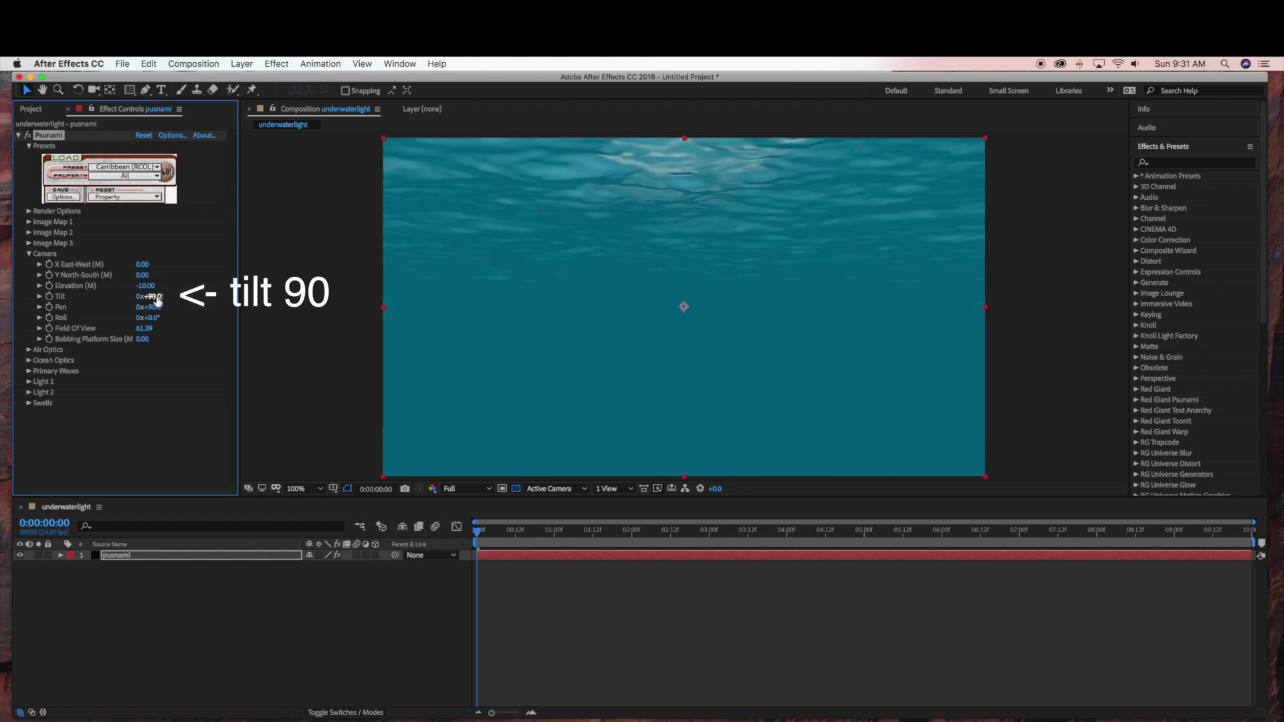
pyautogui.click(28, 254)
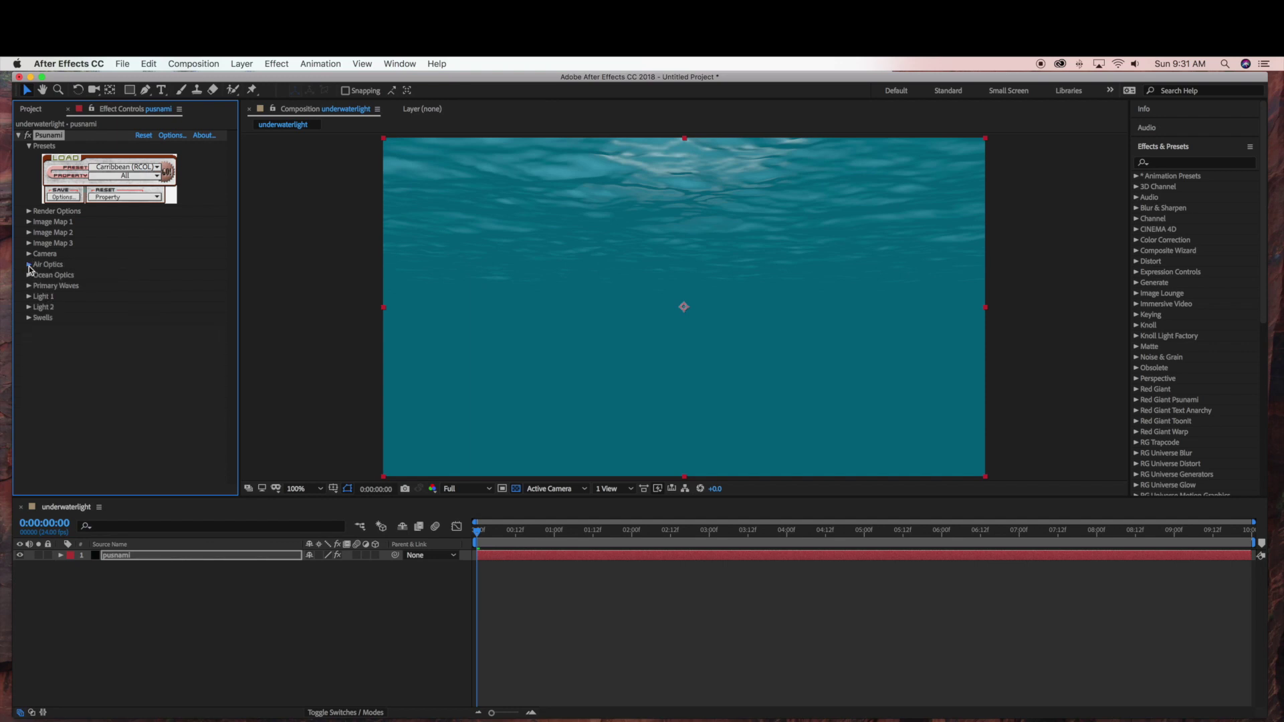
pyautogui.click(29, 265)
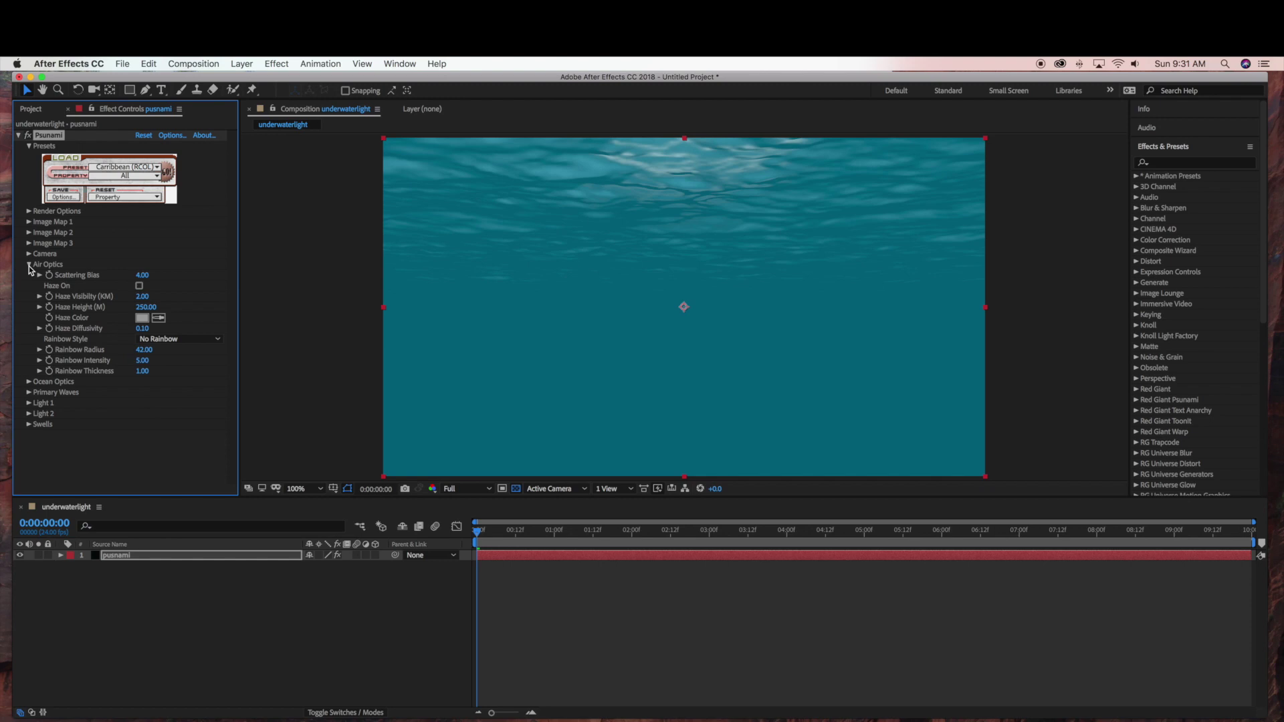
pyautogui.click(29, 265)
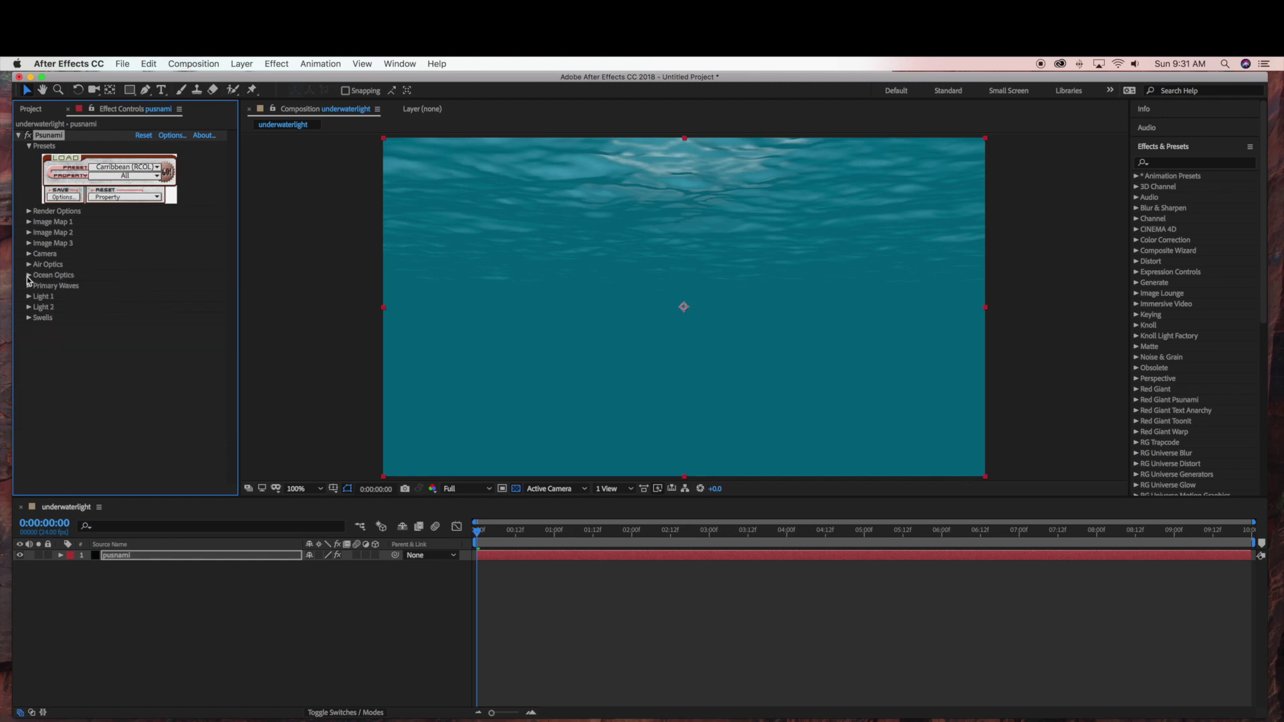
# Change Psunami's Ocean Optics Water Color to deep blue 0F48C0
pyautogui.click(28, 275)
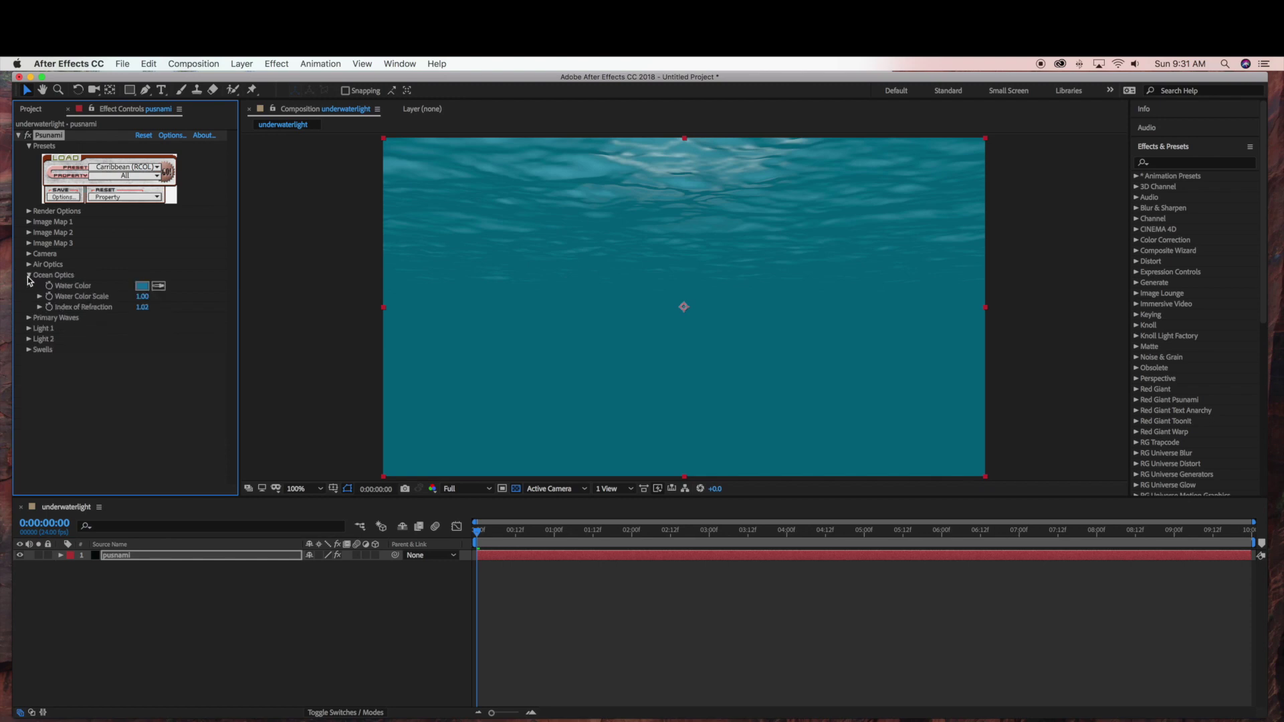
pyautogui.click(141, 290)
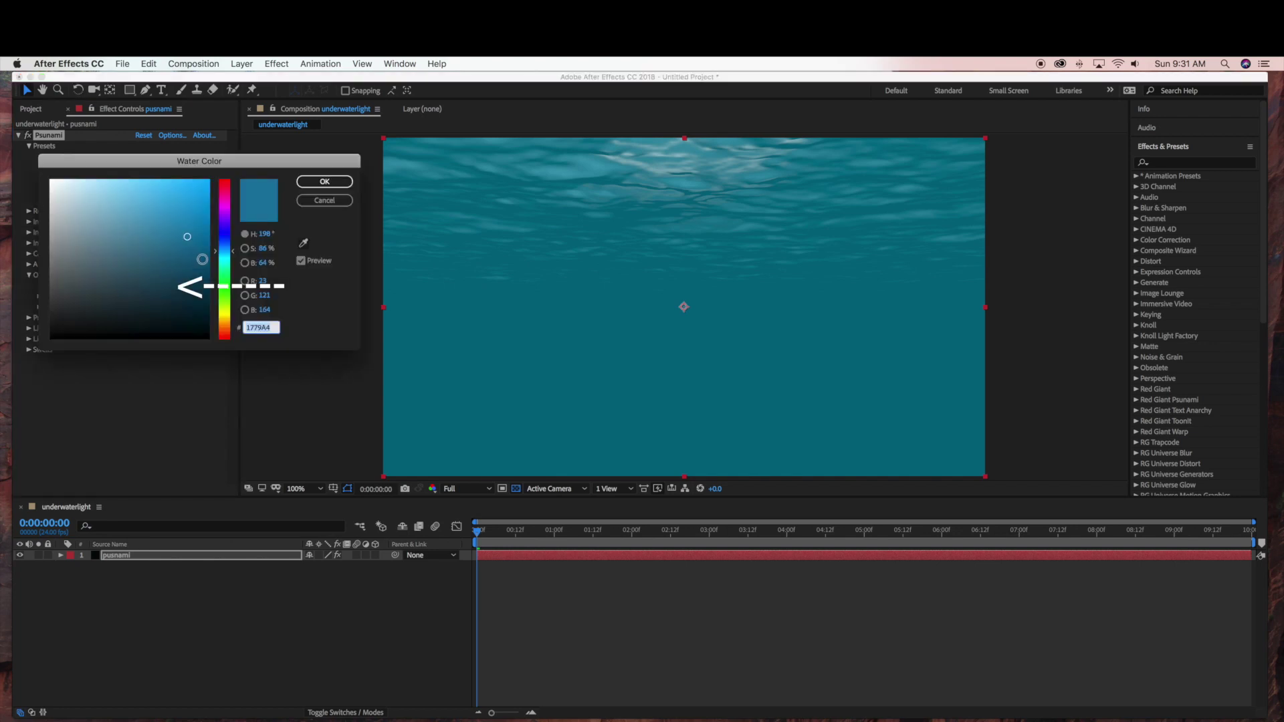
pyautogui.moveTo(226, 250); pyautogui.dragTo(226, 241)
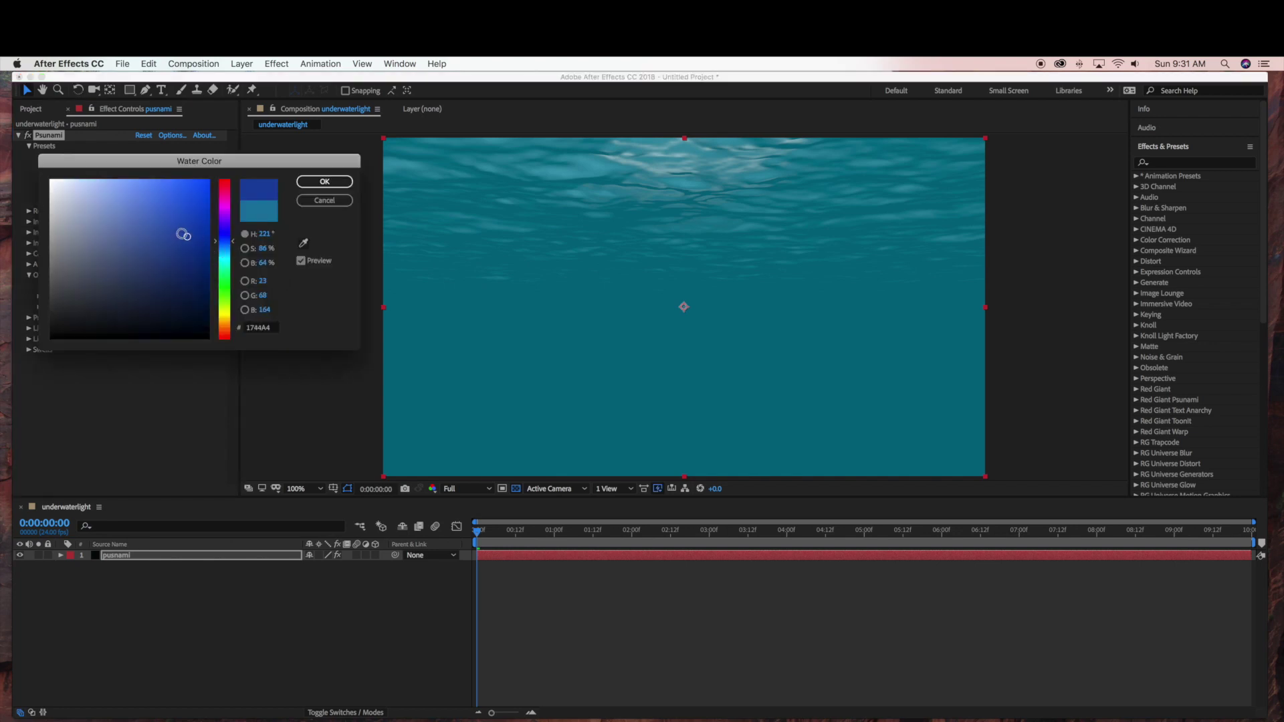
pyautogui.click(181, 233)
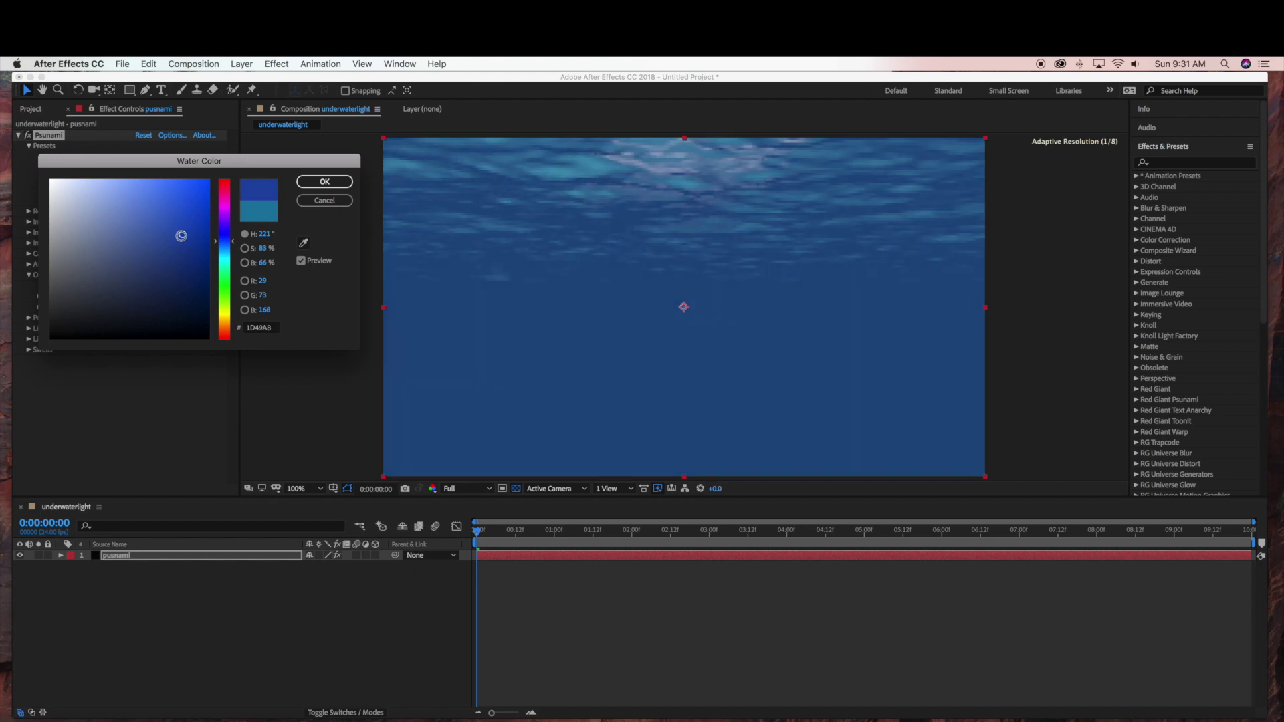
pyautogui.click(196, 219)
pyautogui.click(325, 182)
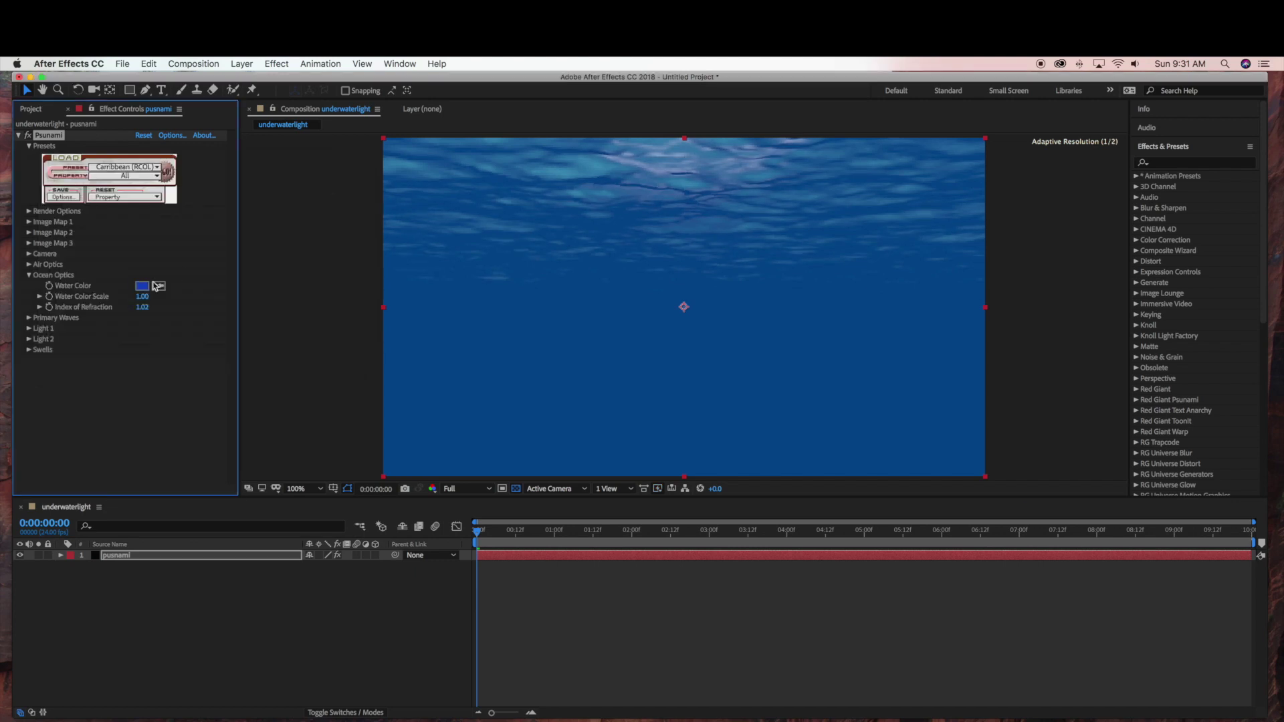
pyautogui.click(29, 275)
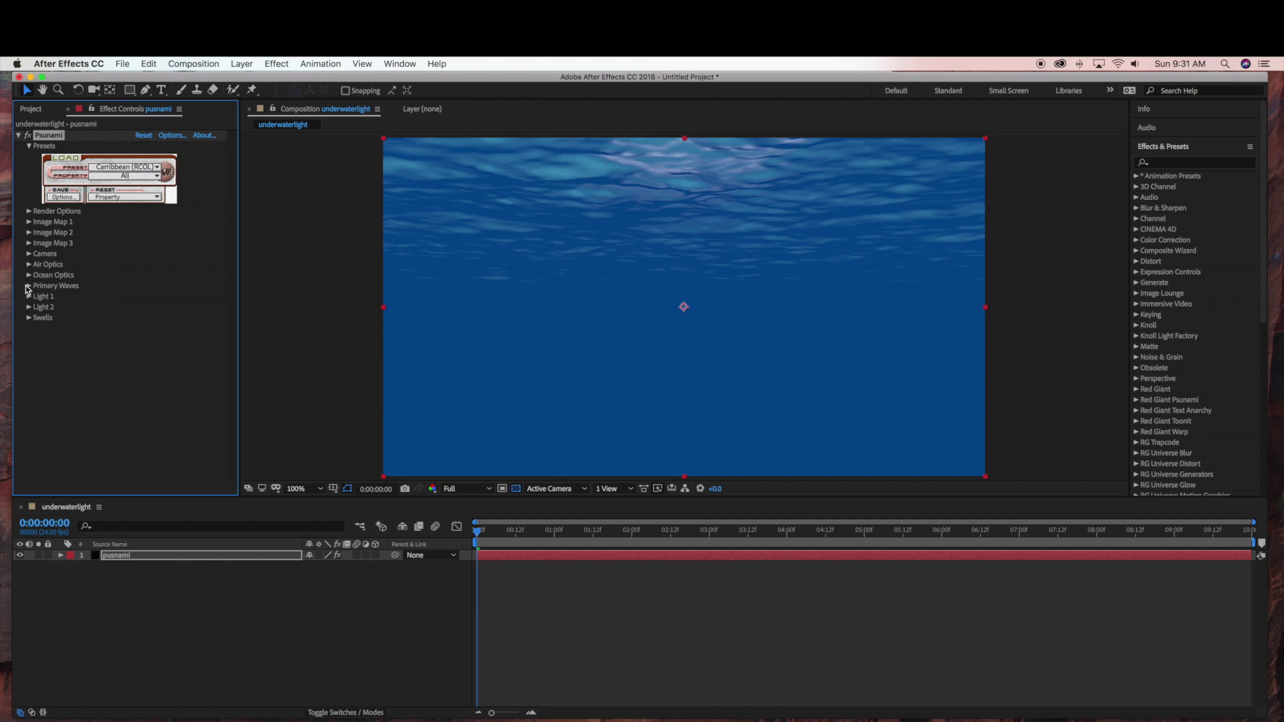
# Set Psunami's Light 1 Elevation to 70°, correcting an initial 75° entry
pyautogui.click(28, 286)
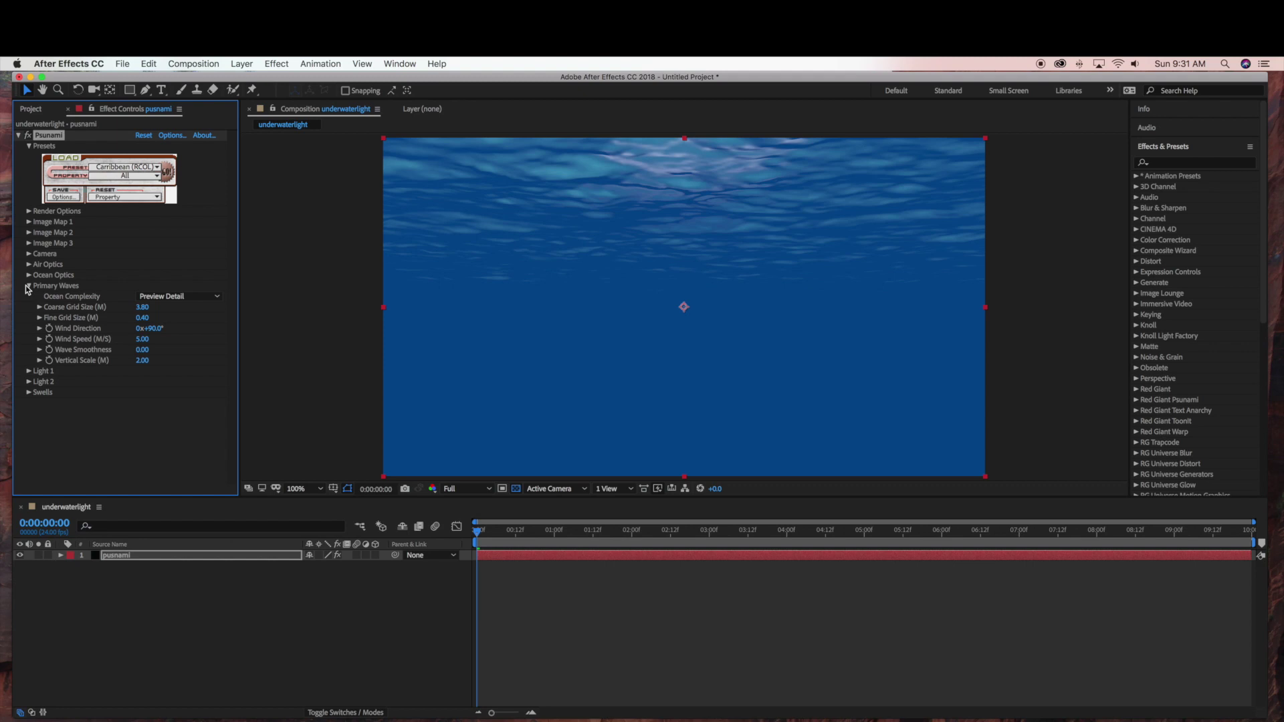
pyautogui.click(28, 286)
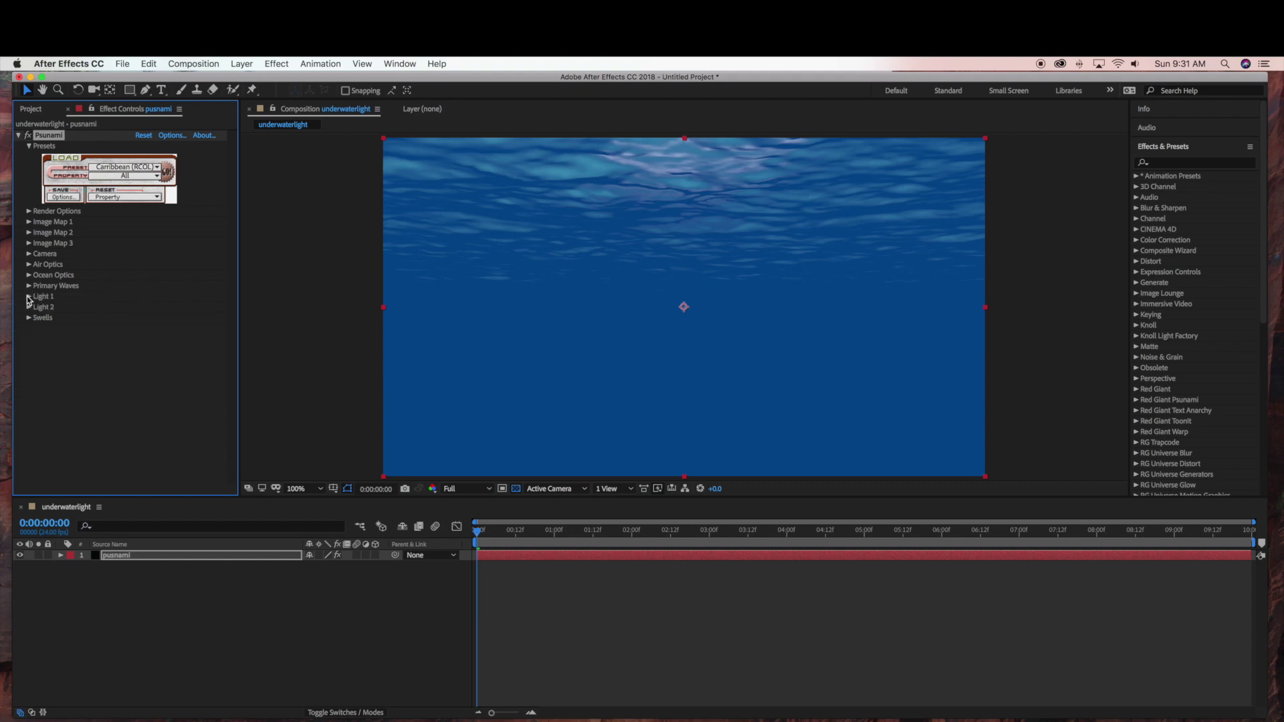
pyautogui.click(28, 296)
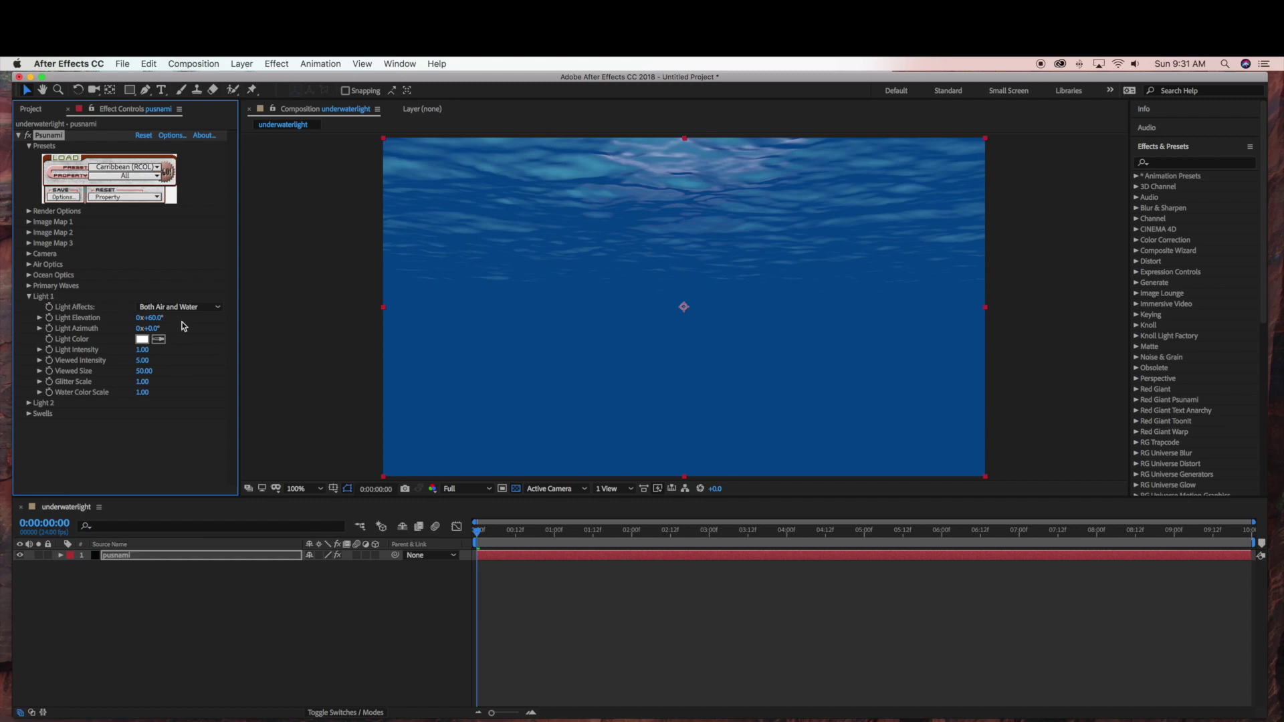
pyautogui.click(154, 318)
pyautogui.write('75')
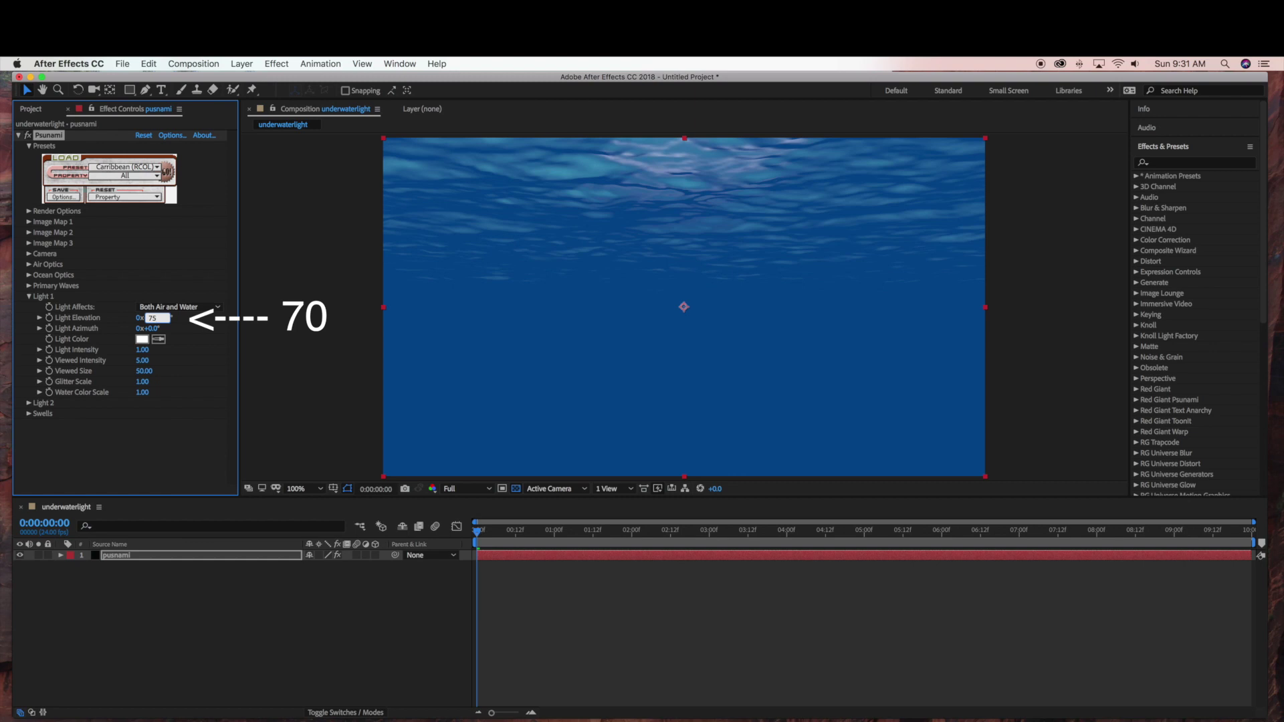
pyautogui.press('Return')
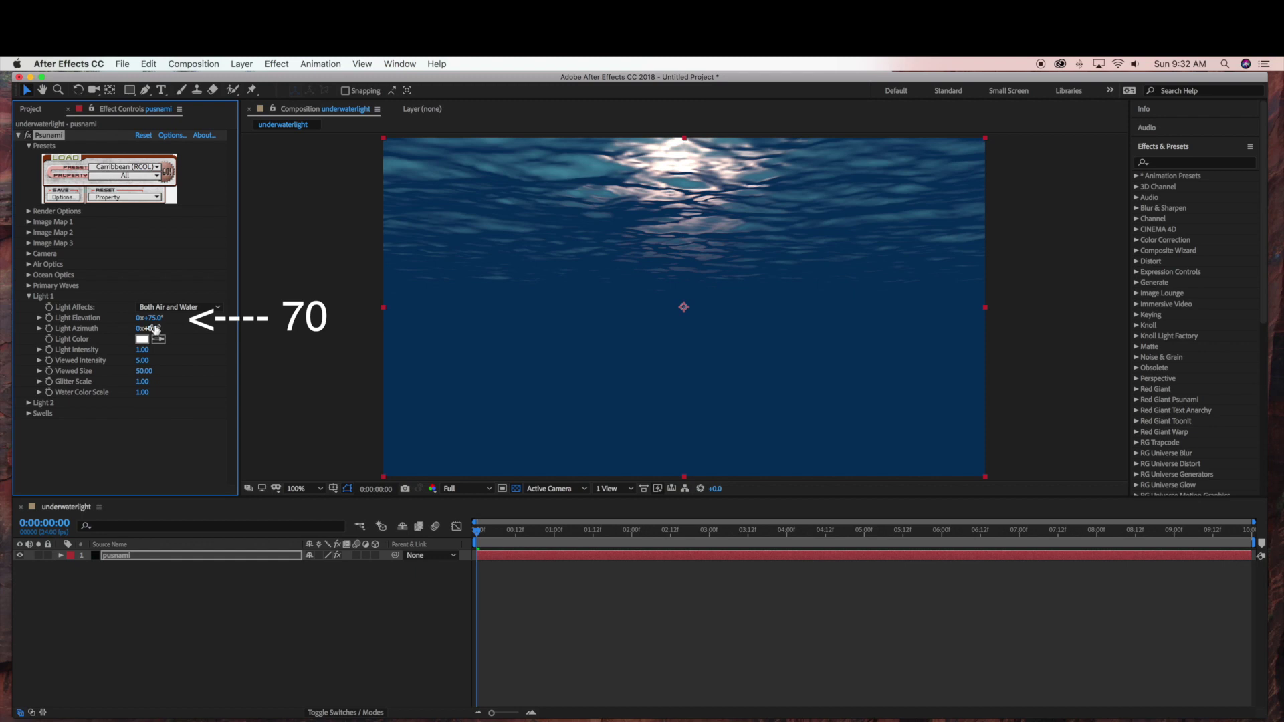
pyautogui.click(155, 320)
pyautogui.write('70')
pyautogui.press('Return')
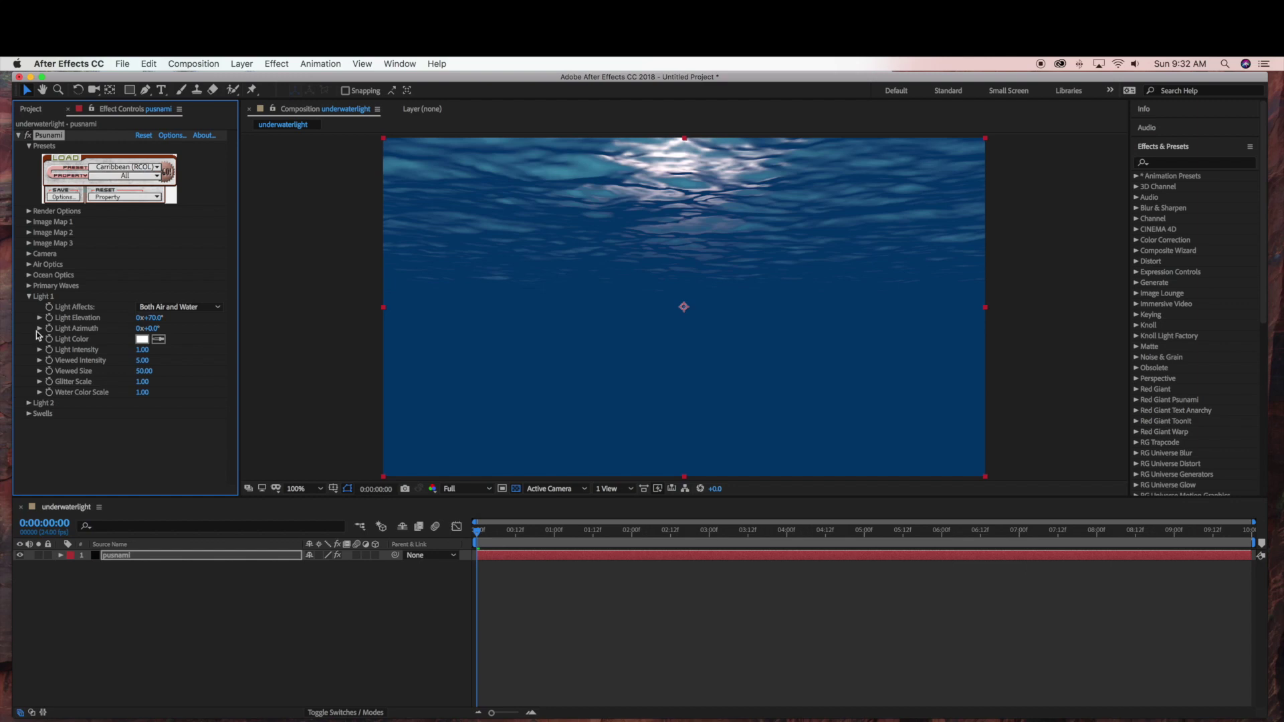
pyautogui.click(29, 296)
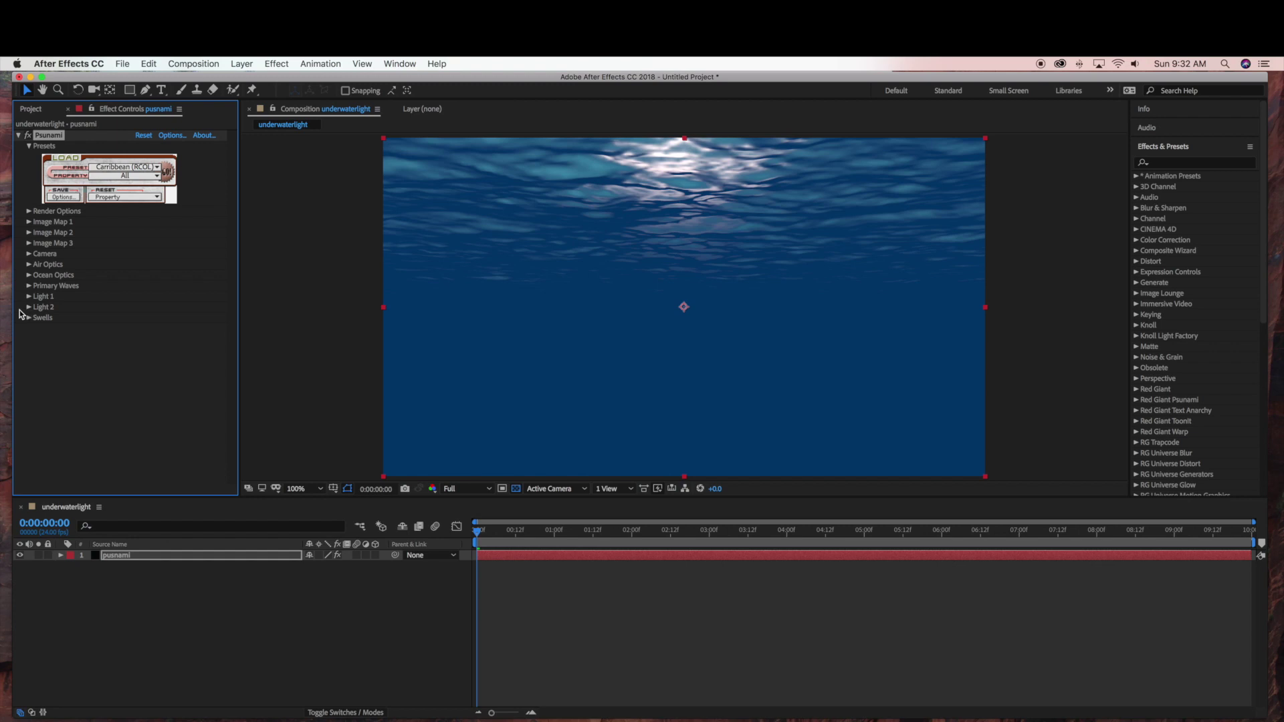
# Set Psunami's Render Options Gamma Scale to 0.65 and collapse the Psunami effect
pyautogui.click(29, 211)
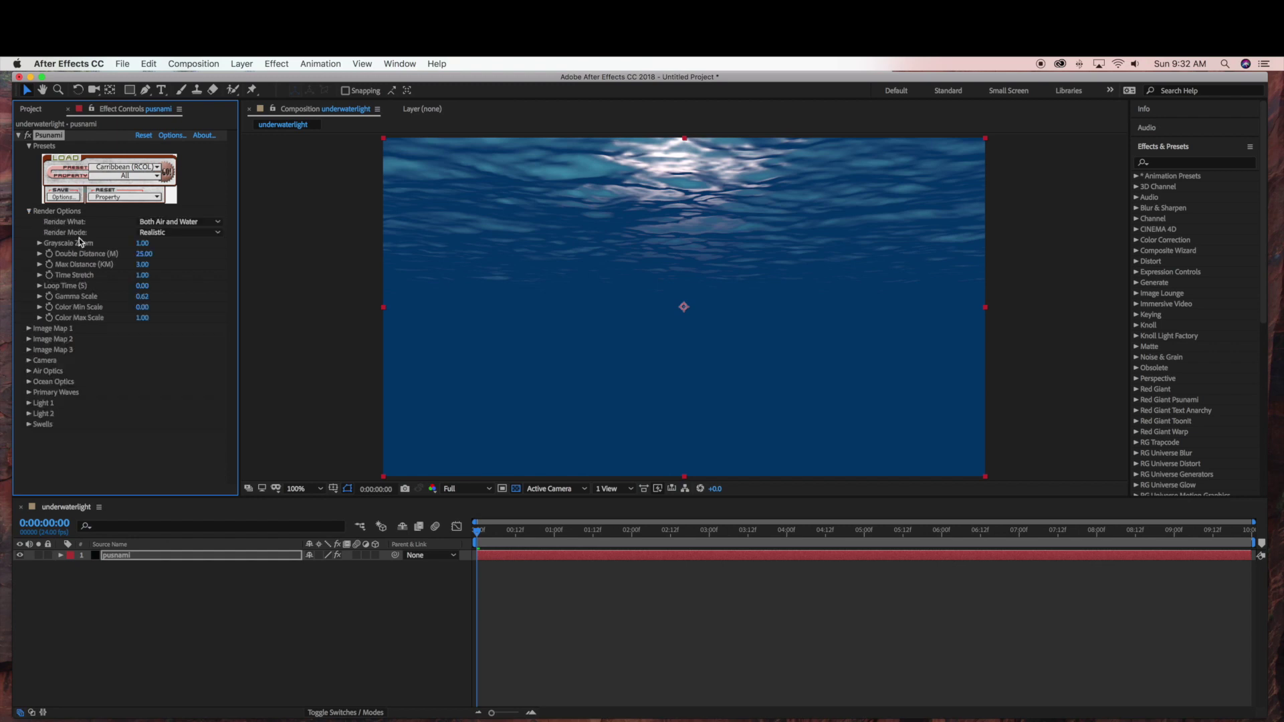
pyautogui.click(143, 297)
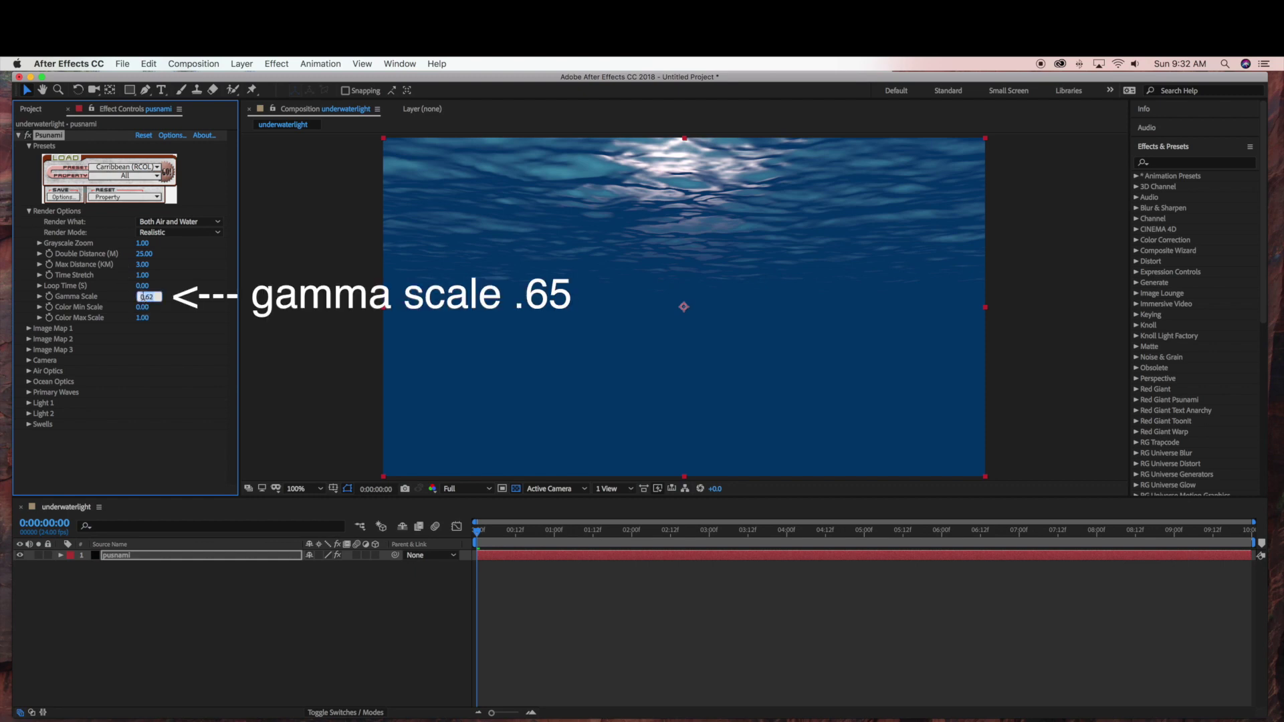
pyautogui.press('BackSpace')
pyautogui.write('.65')
pyautogui.press('Return')
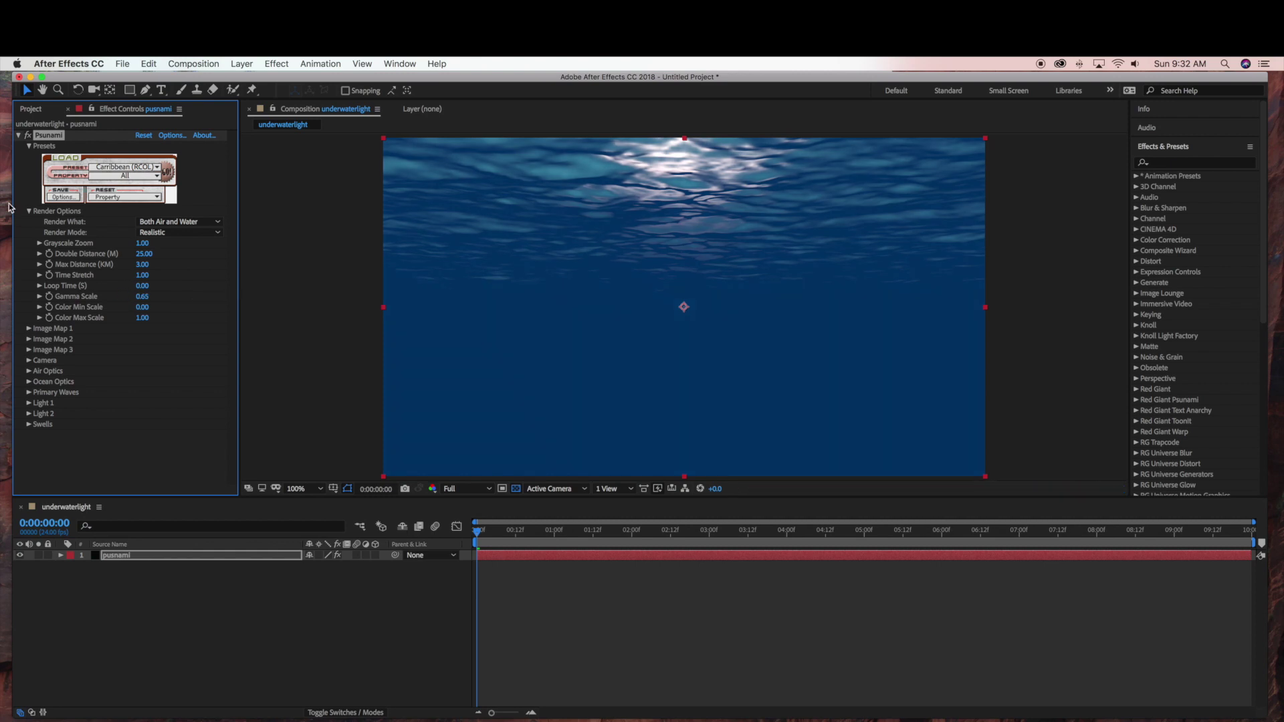
pyautogui.click(19, 135)
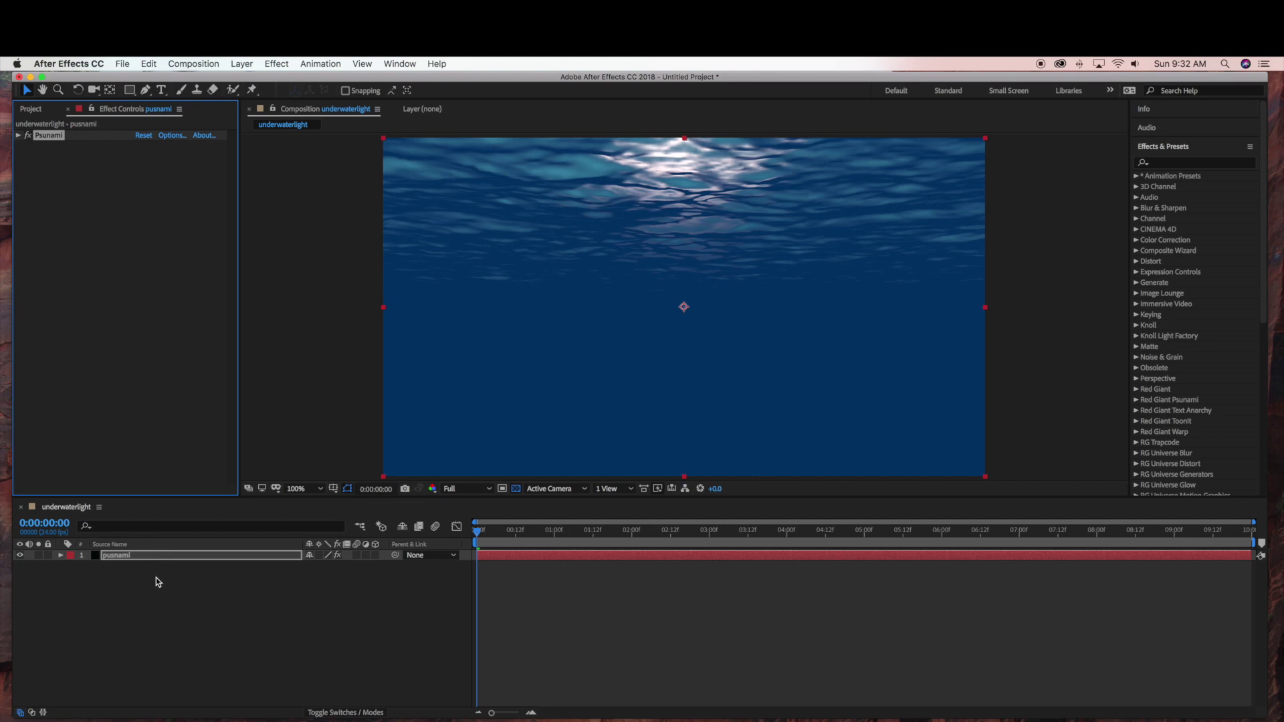
pyautogui.click(159, 555)
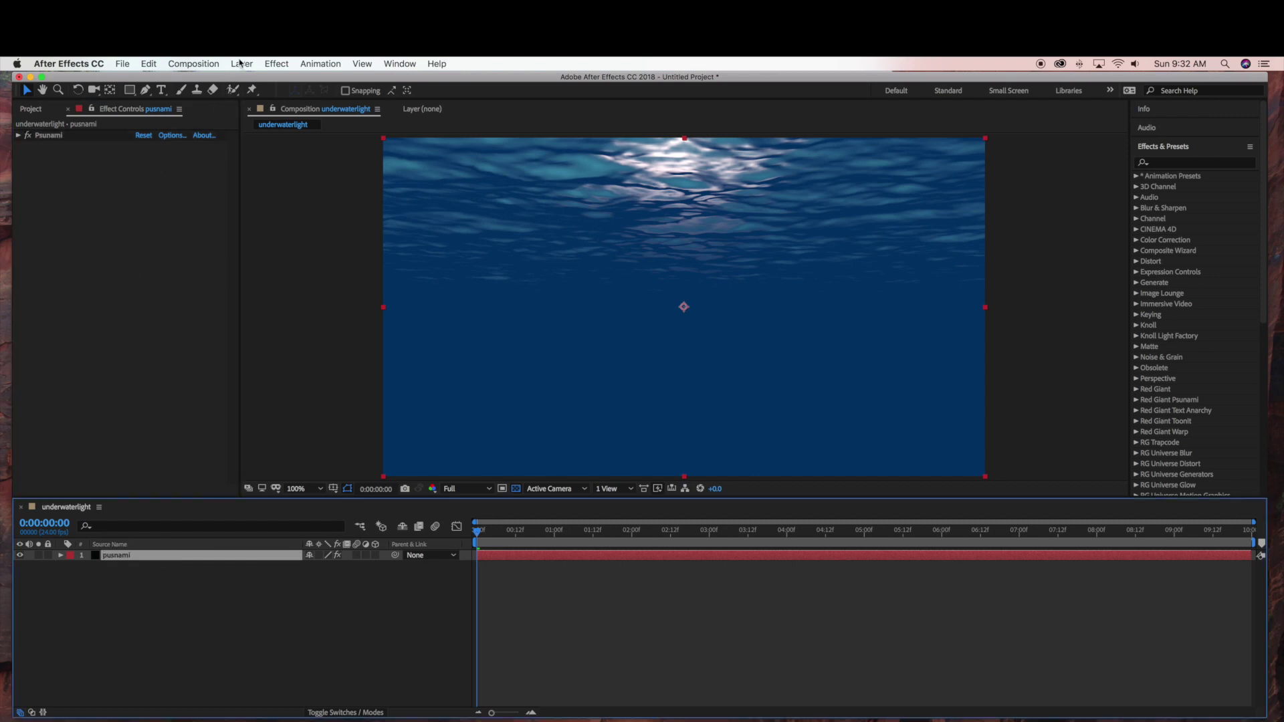
# Apply RG Trapcode Shine to the pusnami layer
pyautogui.click(277, 64)
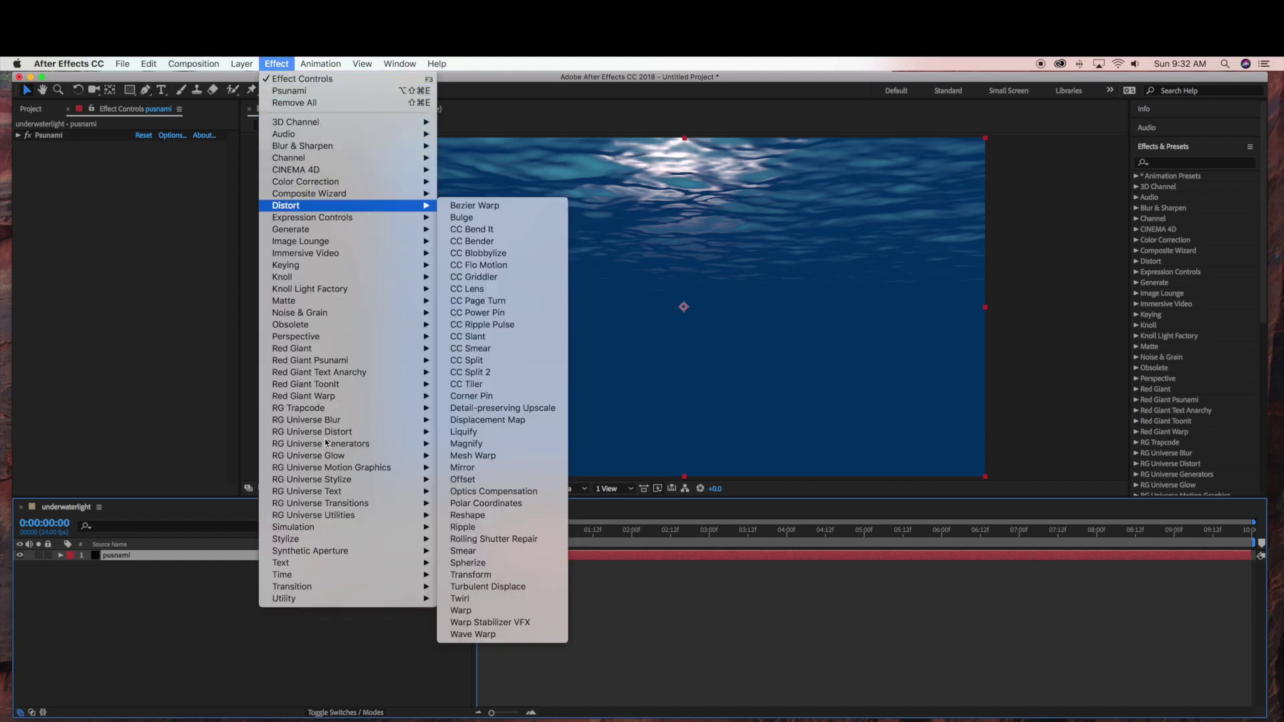
pyautogui.moveTo(327, 444)
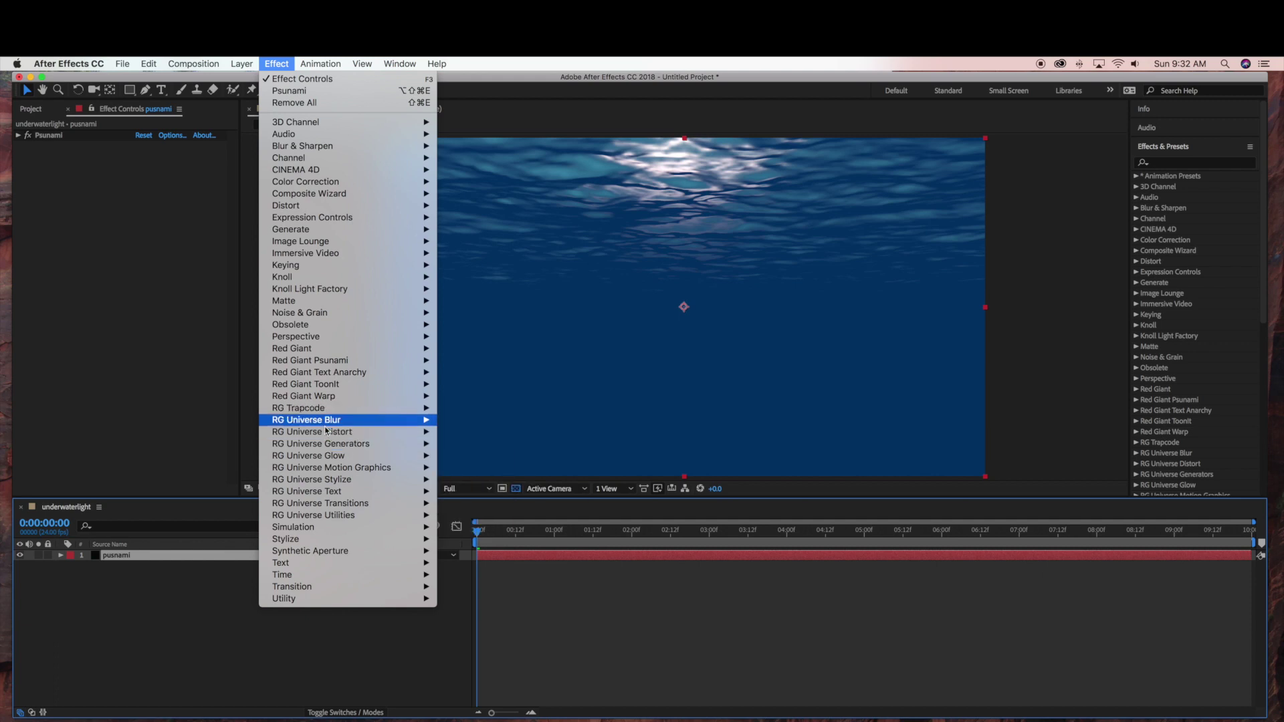
pyautogui.moveTo(332, 409)
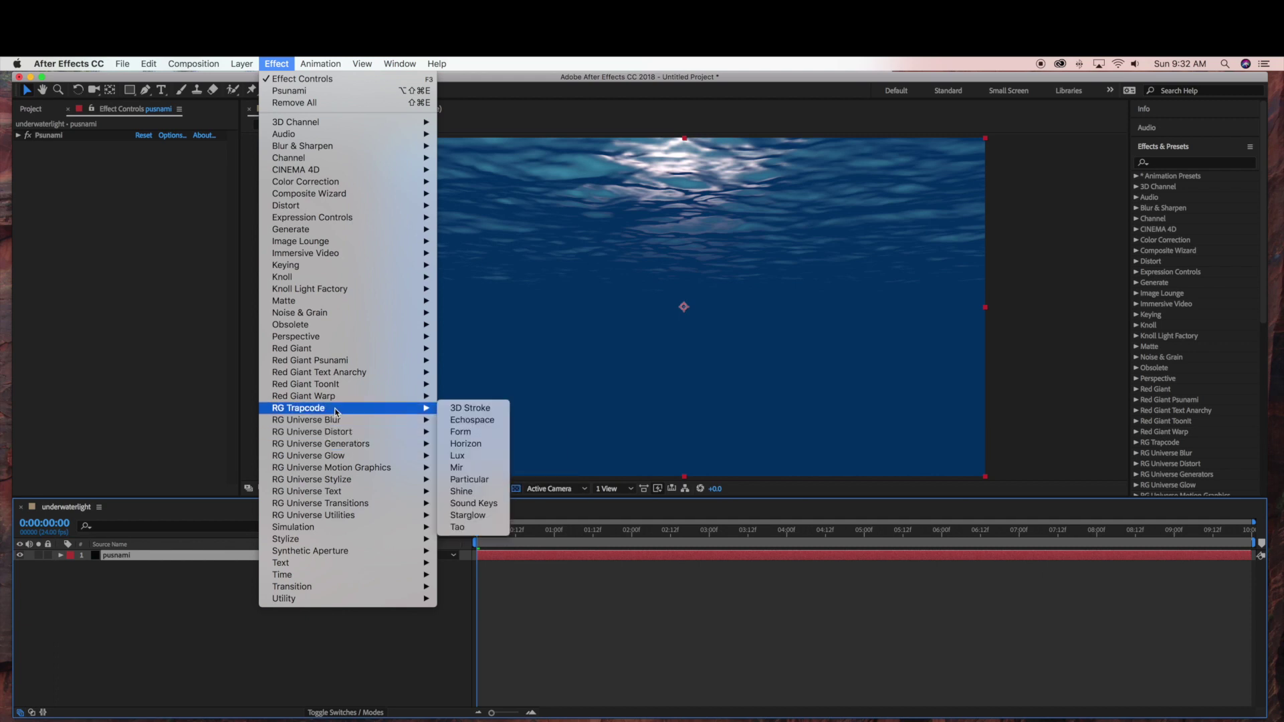
pyautogui.click(478, 493)
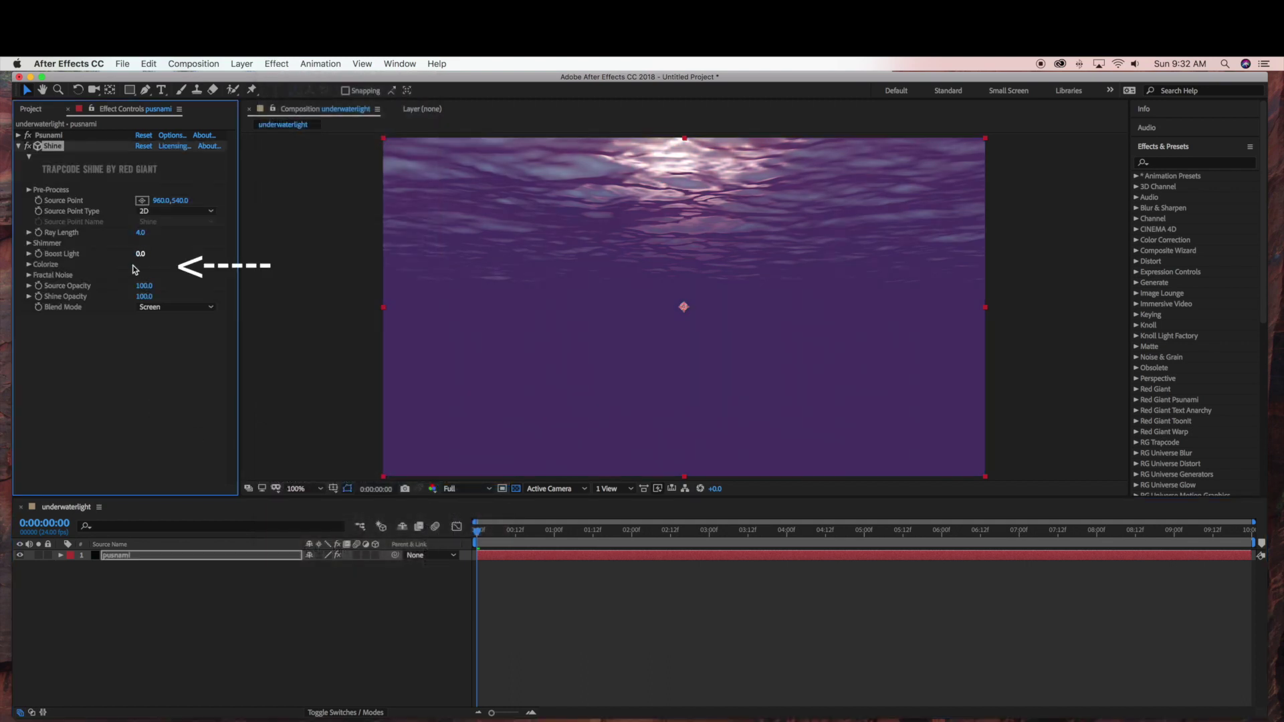
# Set Shine's Colorize Midtones colour to blue
pyautogui.click(29, 266)
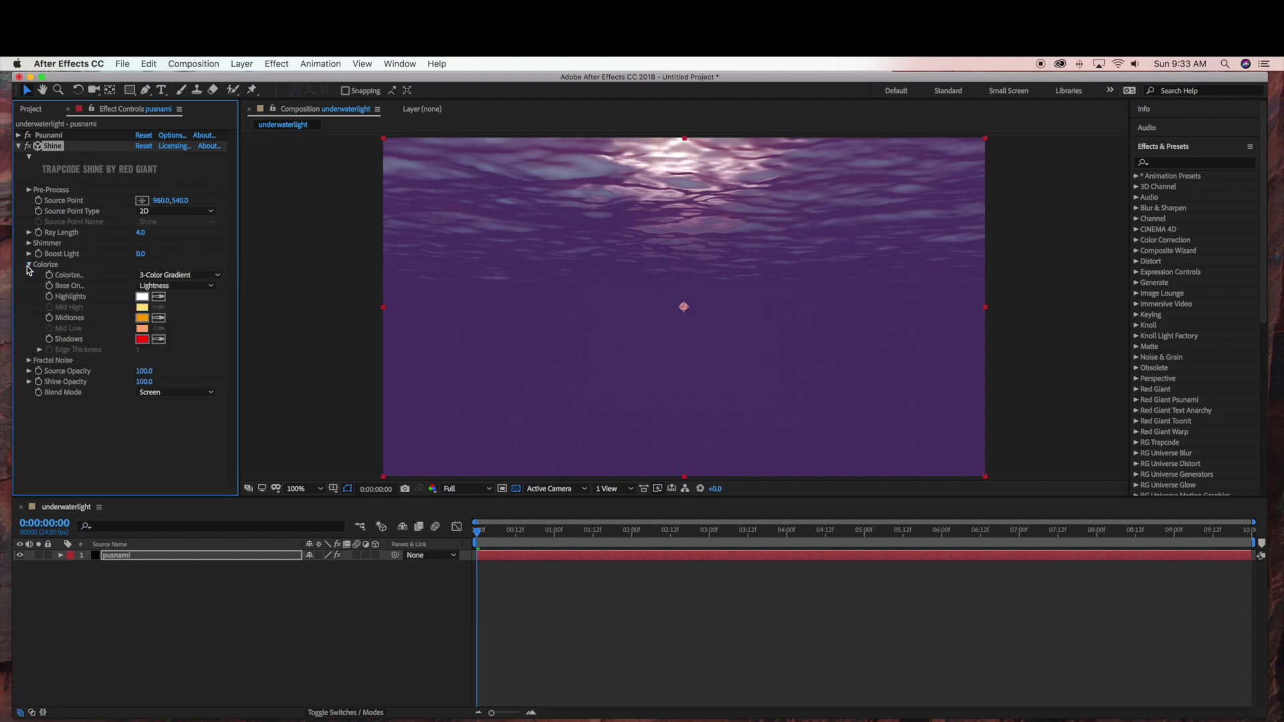
pyautogui.click(141, 318)
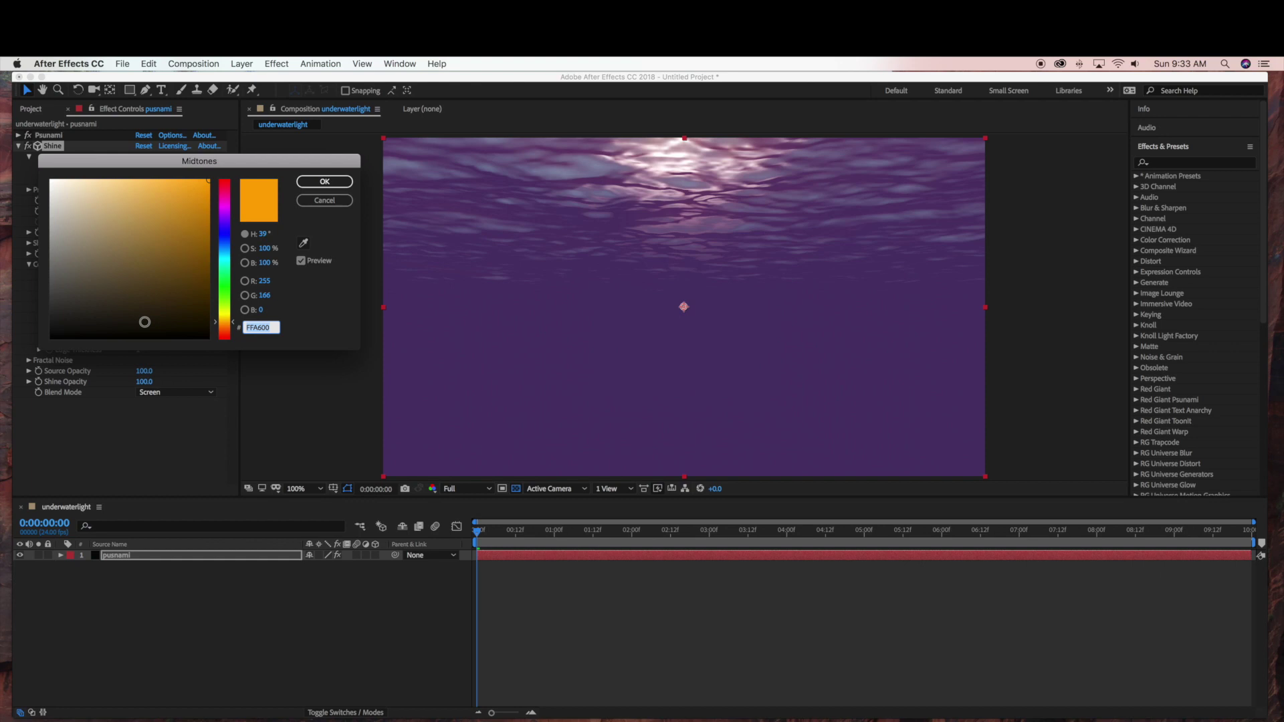
pyautogui.click(224, 238)
pyautogui.click(189, 220)
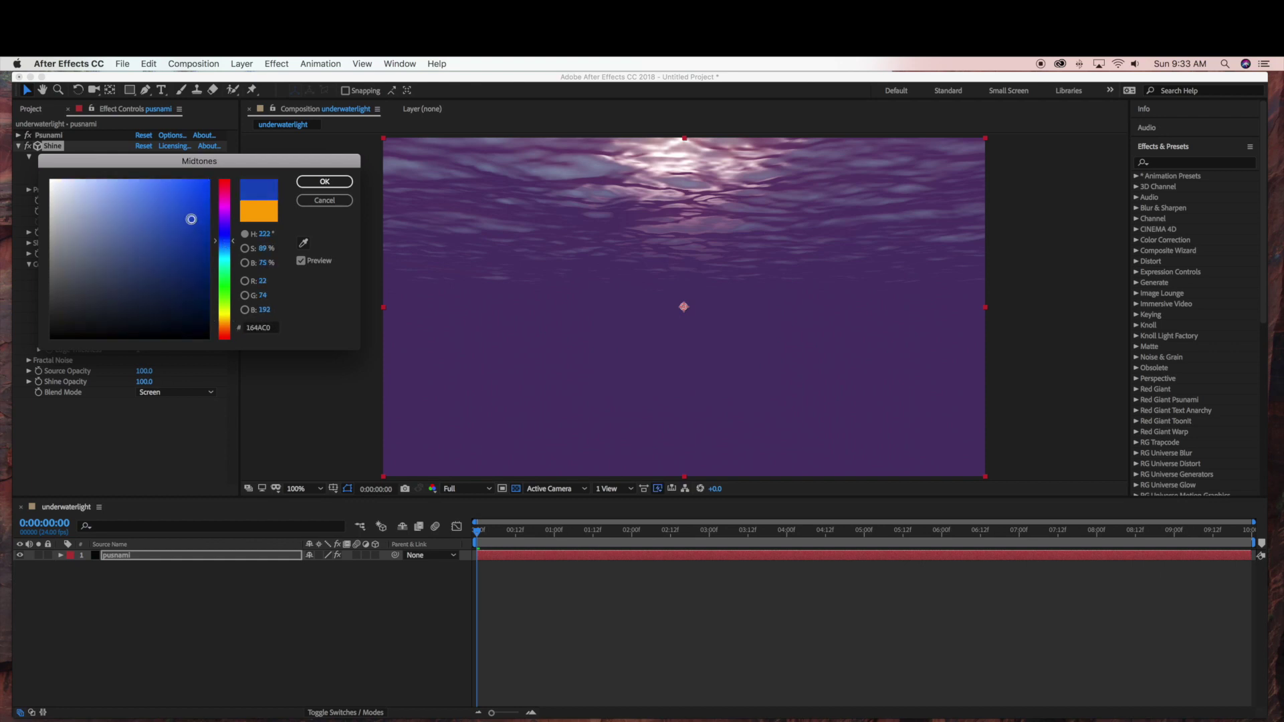
pyautogui.click(325, 183)
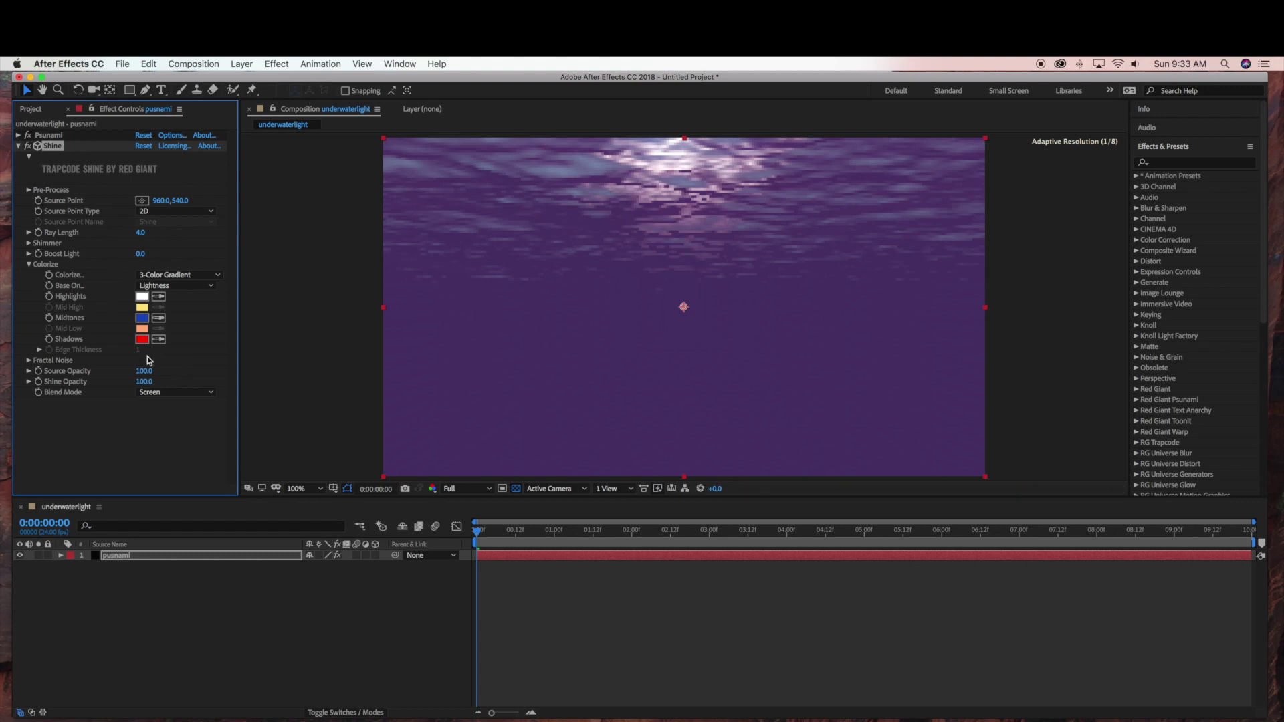
# Set Shine's Colorize Shadows colour to bright blue 0D32DF
pyautogui.click(141, 339)
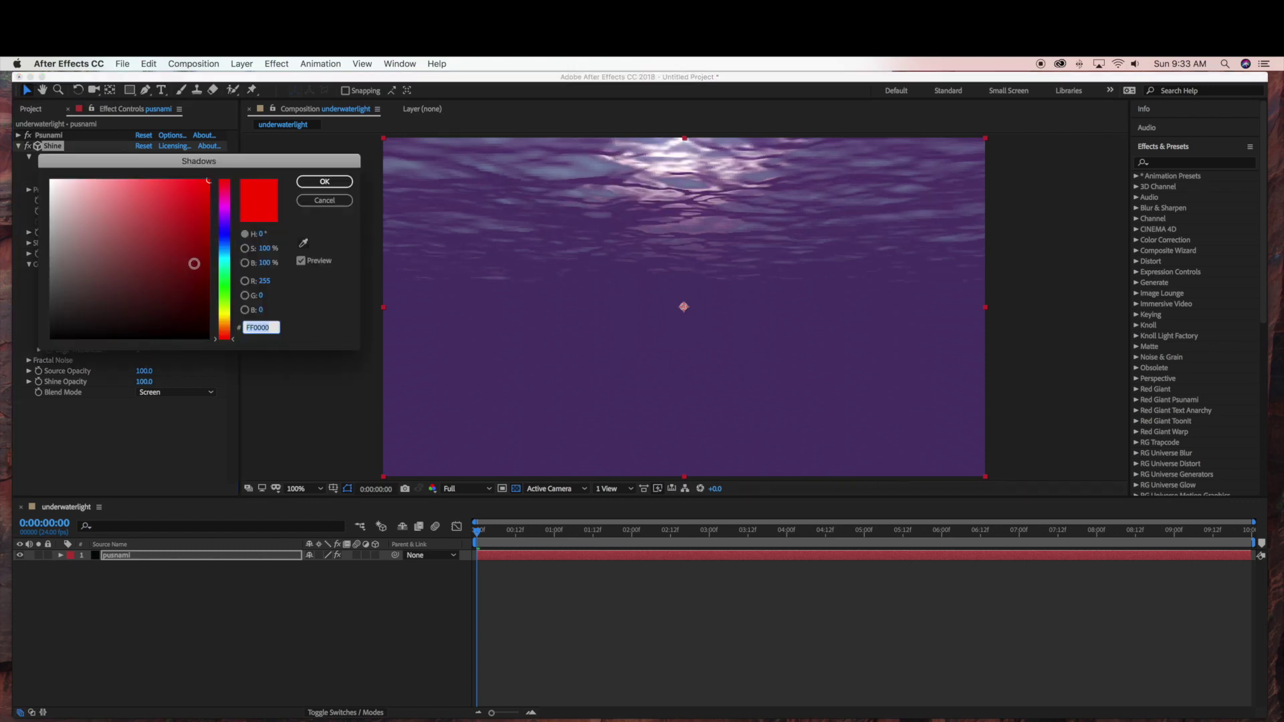
pyautogui.click(223, 252)
pyautogui.click(225, 241)
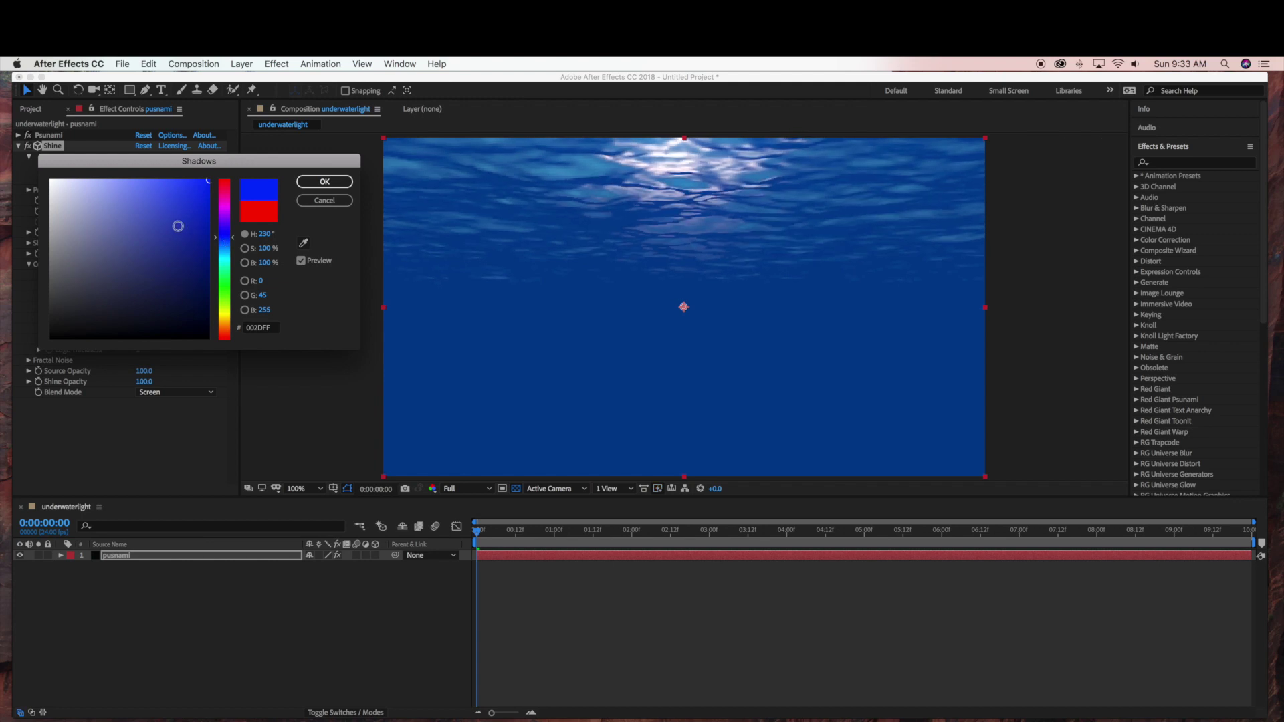
pyautogui.click(175, 229)
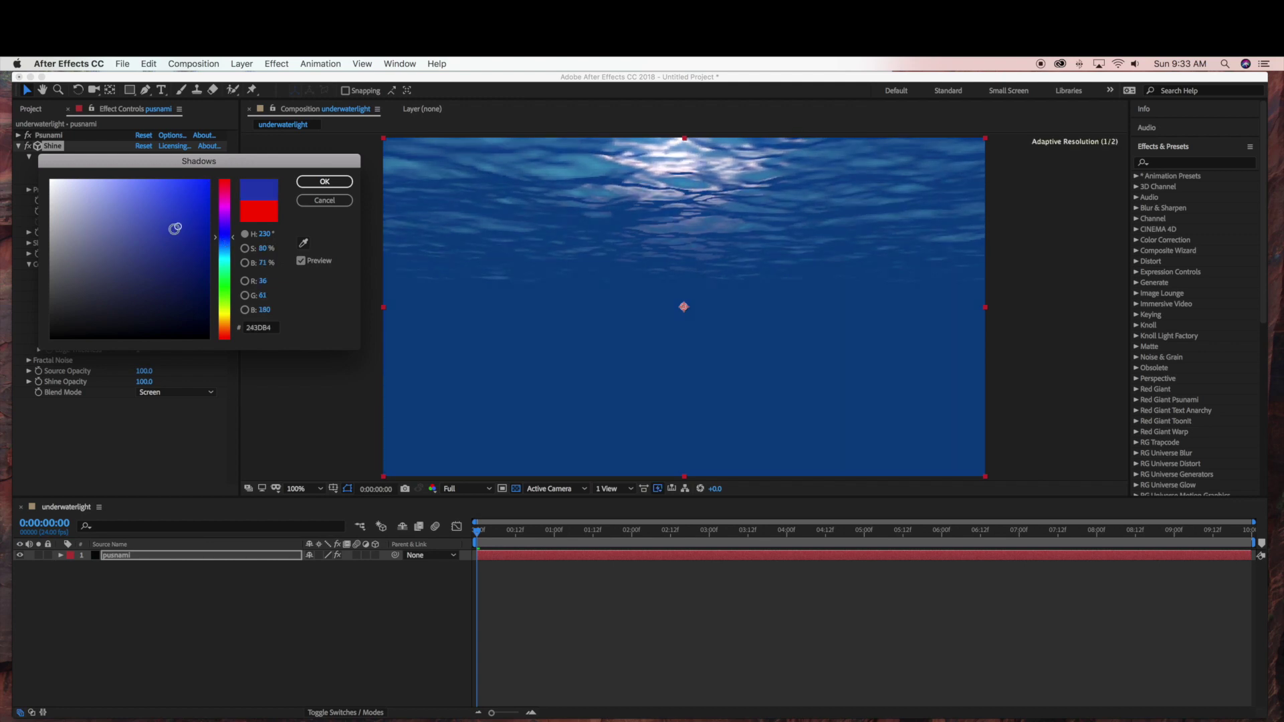
pyautogui.moveTo(174, 229); pyautogui.dragTo(199, 199)
pyautogui.click(321, 181)
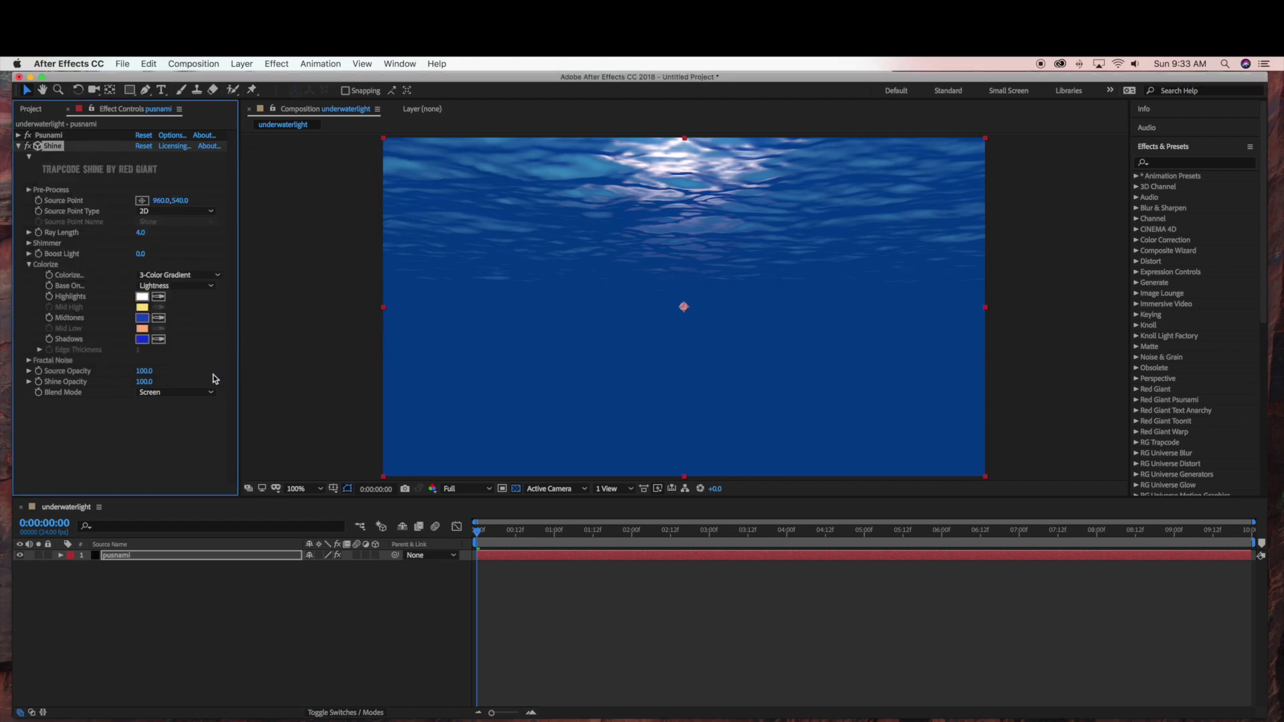
pyautogui.click(28, 264)
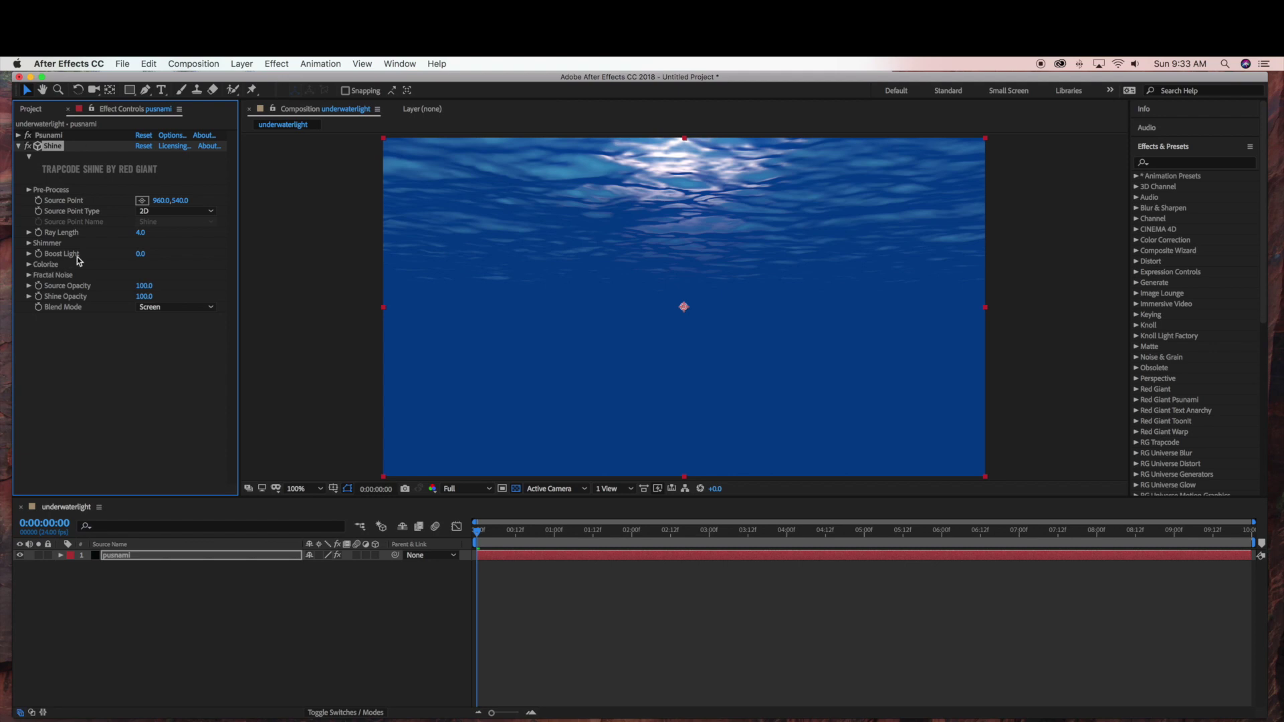
# Set Shine's Ray Length to 10 and its Shimmer Amount to 100
pyautogui.click(141, 234)
pyautogui.write('10')
pyautogui.press('Return')
pyautogui.click(29, 243)
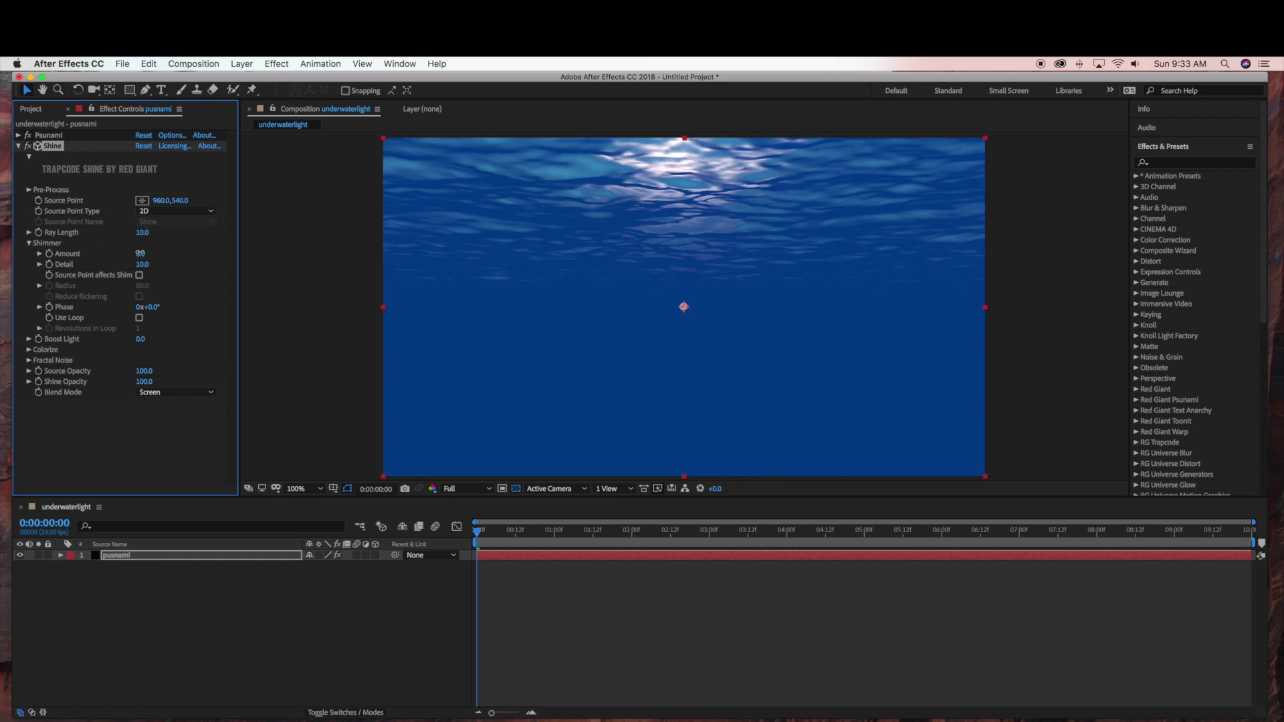
pyautogui.click(140, 254)
pyautogui.write('1')
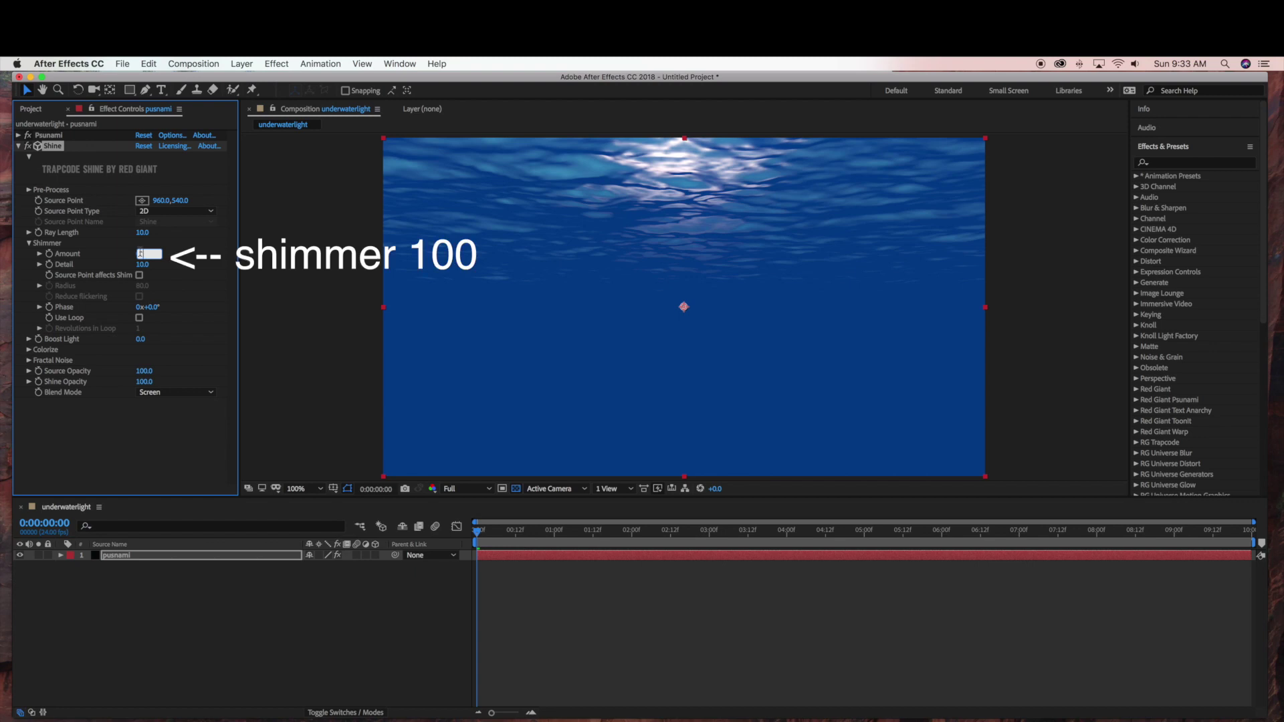
pyautogui.write('0')
pyautogui.write('100')
pyautogui.press('Return')
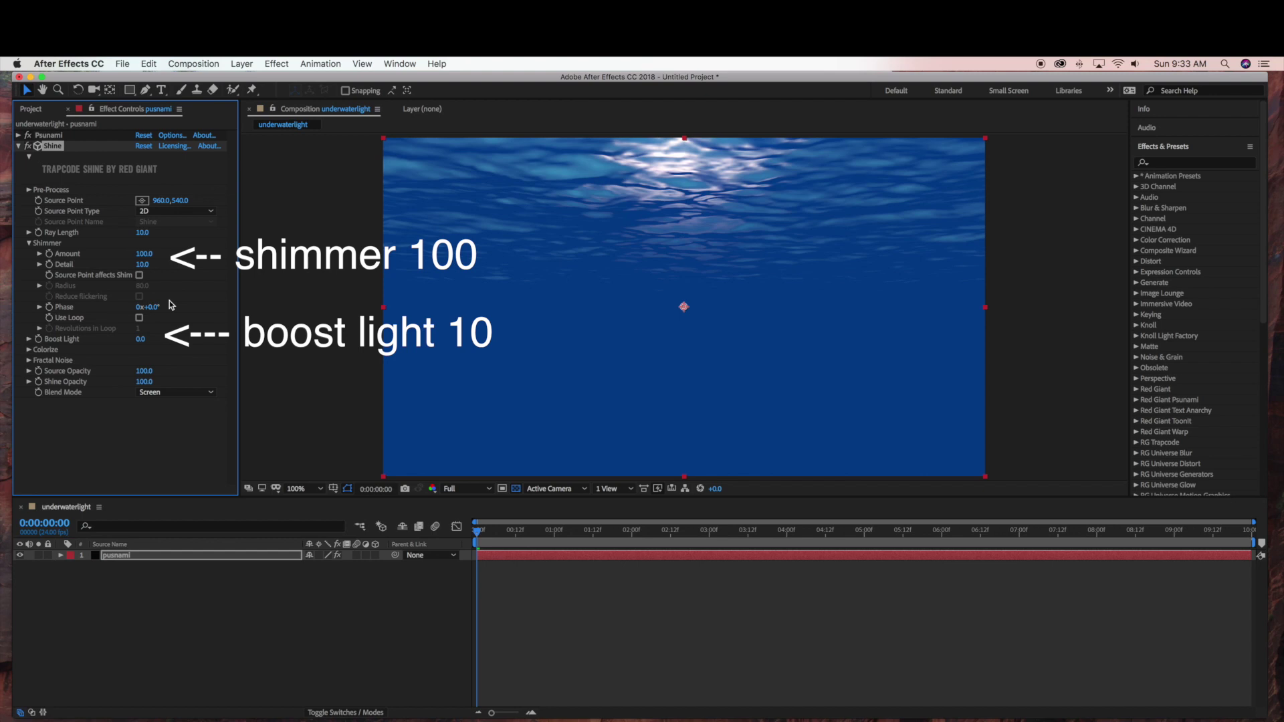
# Set Shine's Boost Light to 10
pyautogui.click(139, 339)
pyautogui.write('10')
pyautogui.press('Return')
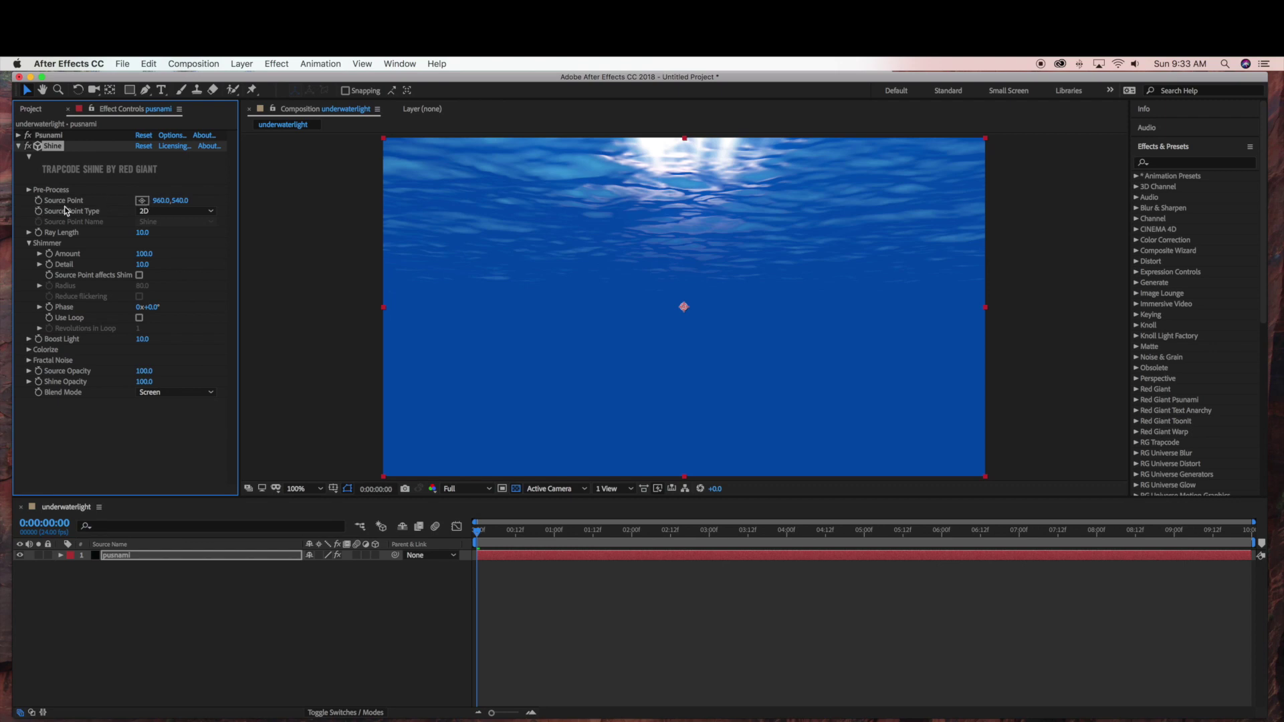
# Move Shine's Source Point to X 1600, Y -400, above the frame
pyautogui.click(159, 200)
pyautogui.write('1600')
pyautogui.press('Return')
pyautogui.click(188, 202)
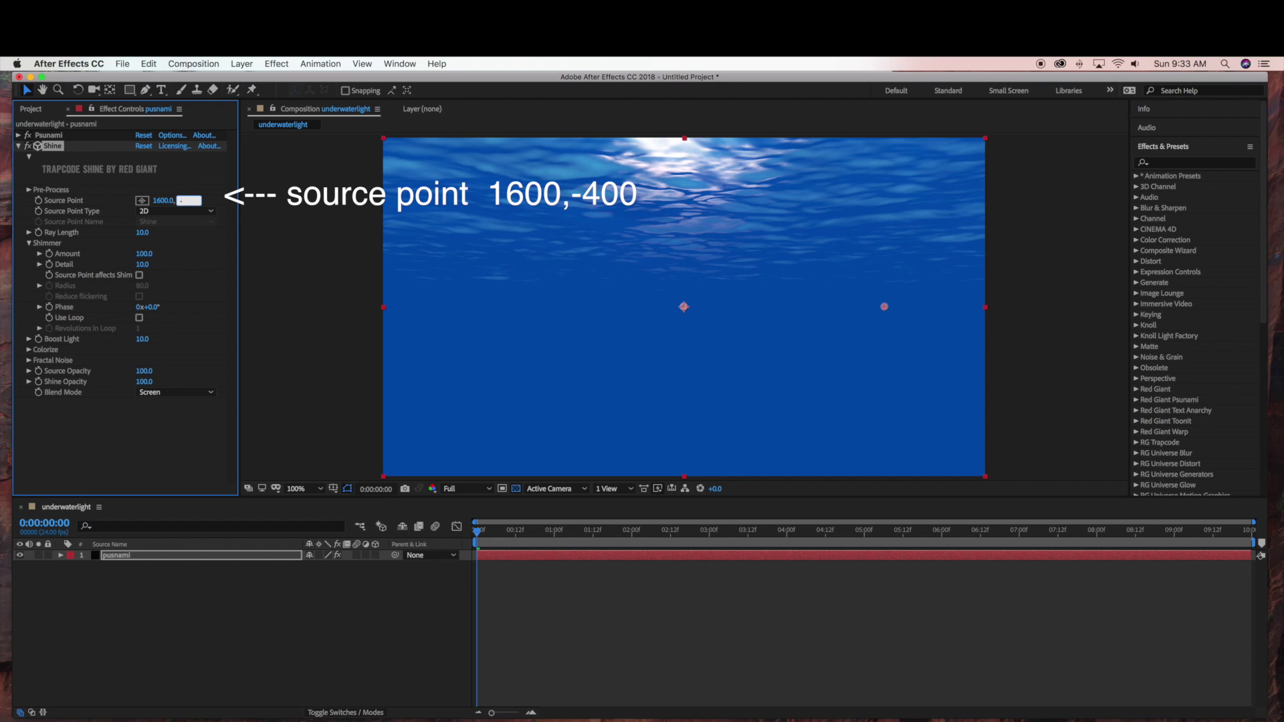
pyautogui.write('-400')
pyautogui.press('Return')
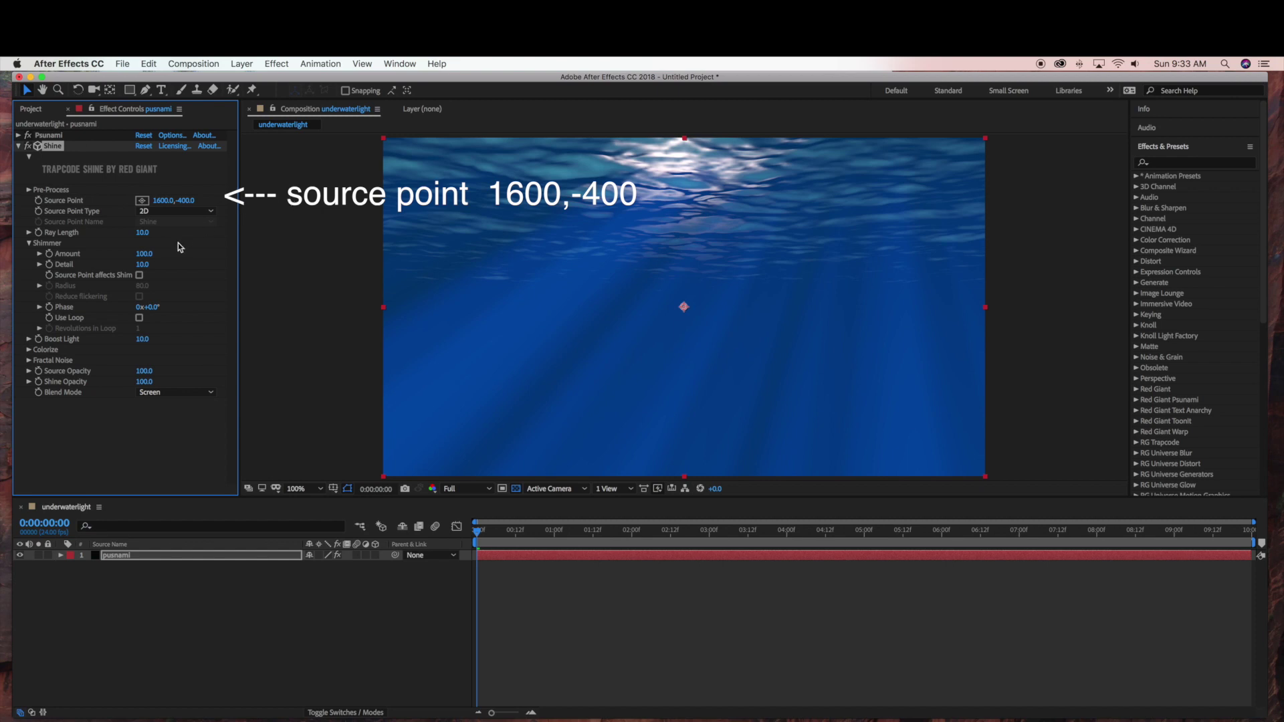
# Set Shine's Shimmer Amount to 75 and try a Source Opacity of 75
pyautogui.click(147, 254)
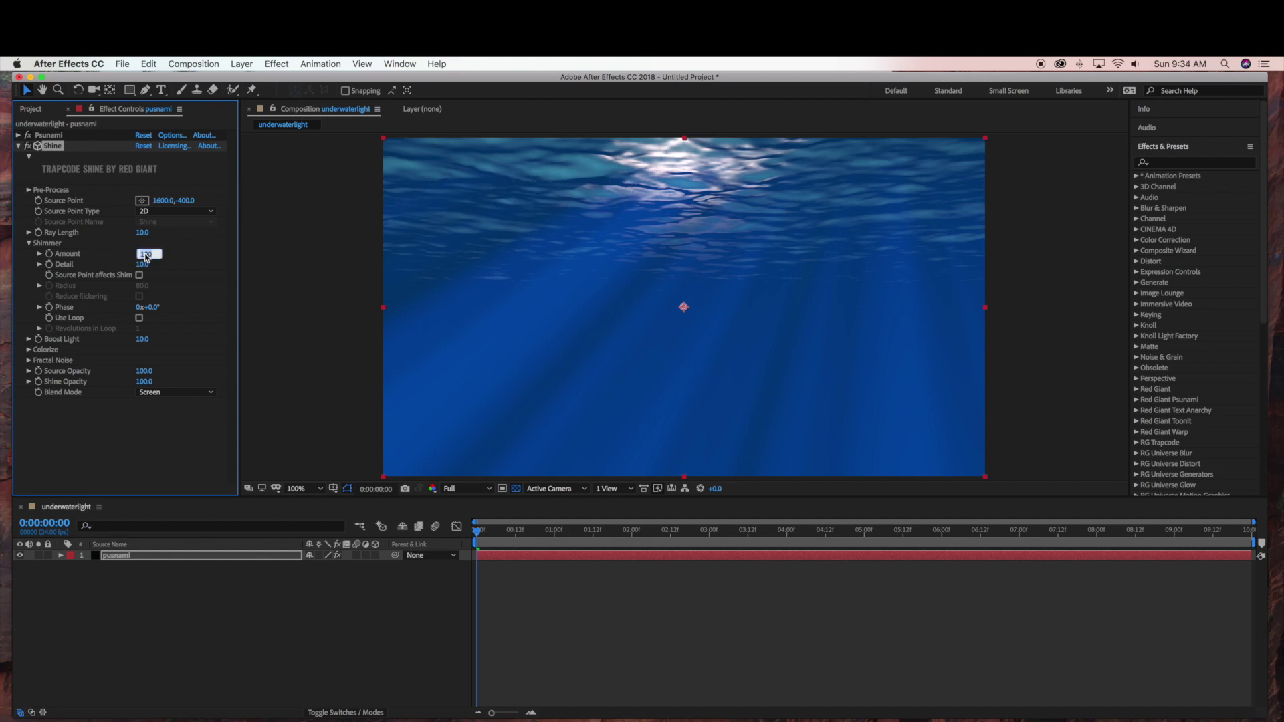
pyautogui.write('75')
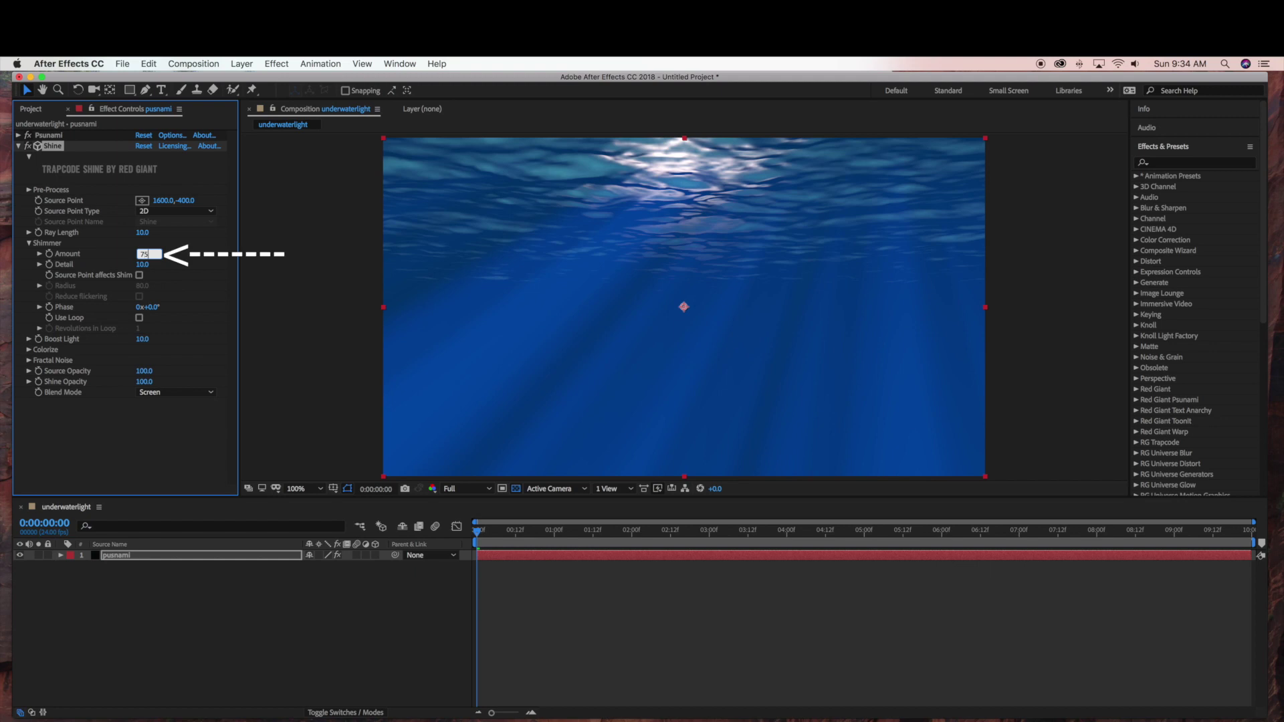
pyautogui.press('Return')
pyautogui.click(143, 371)
pyautogui.write('75')
pyautogui.press('Return')
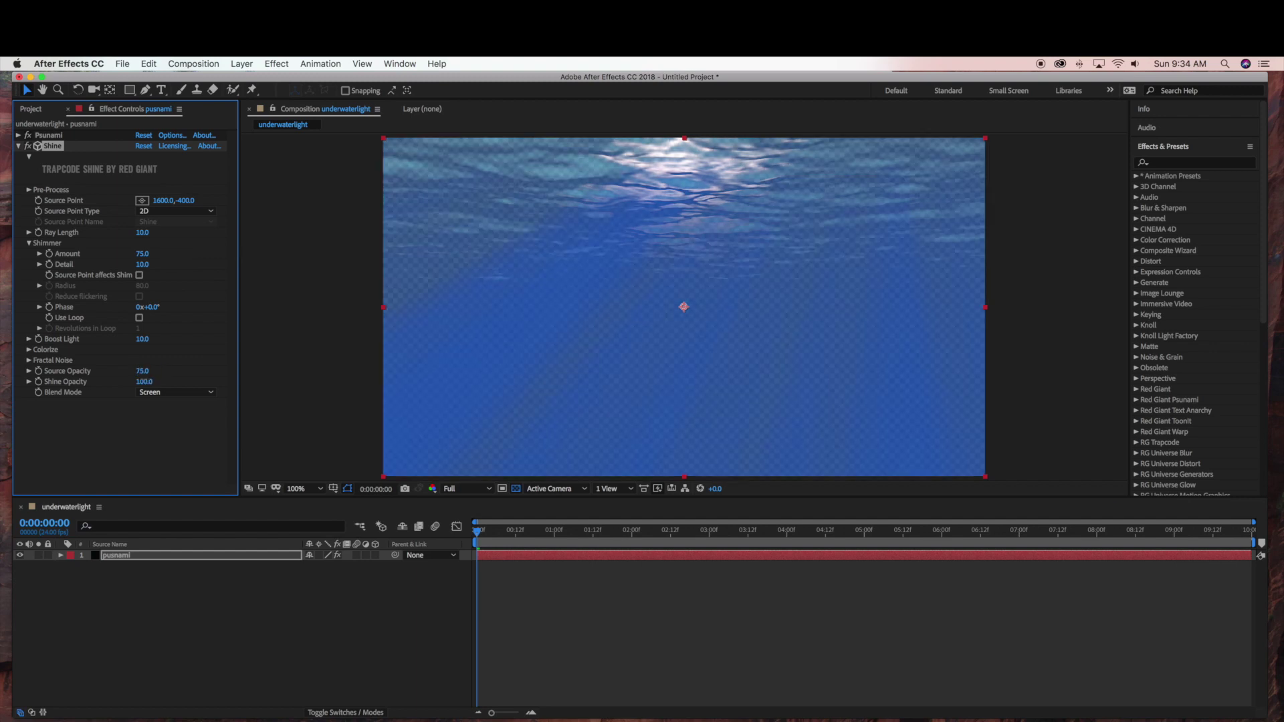
# Restore Source Opacity to 100 and set Shine Opacity to 75
pyautogui.click(142, 371)
pyautogui.write('100')
pyautogui.press('Return')
pyautogui.click(145, 382)
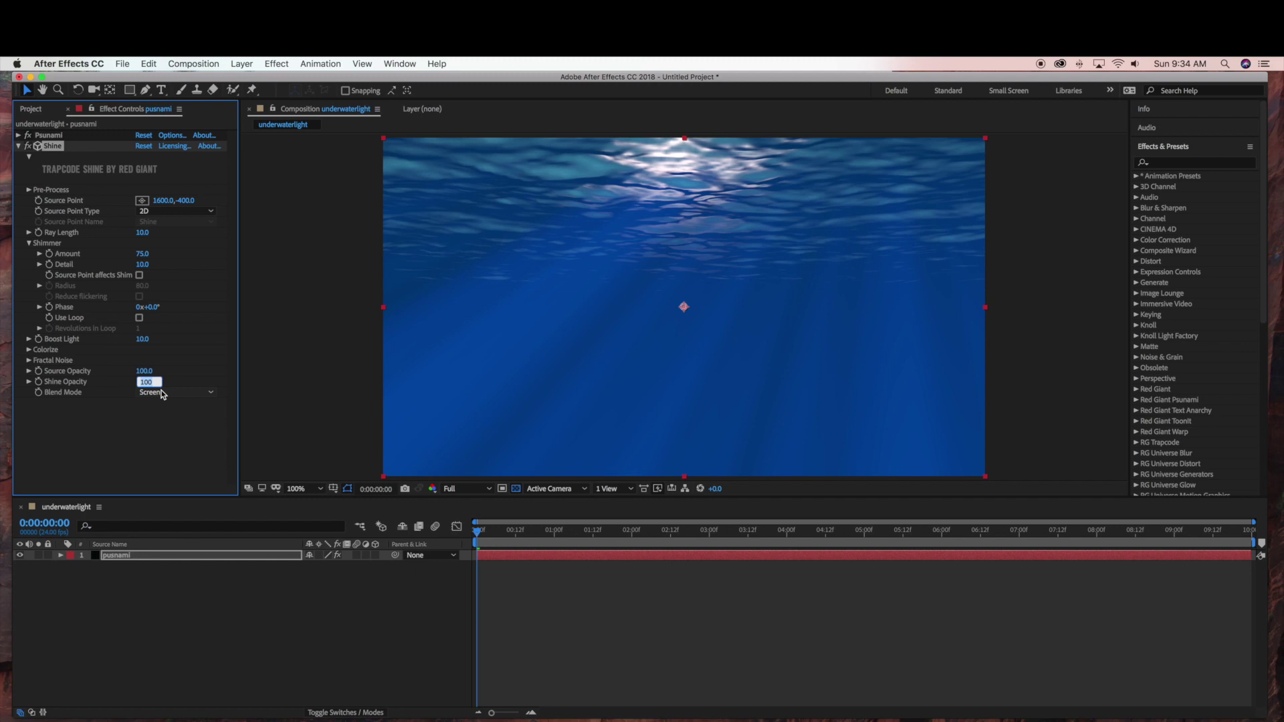
pyautogui.write('76')
pyautogui.write('5')
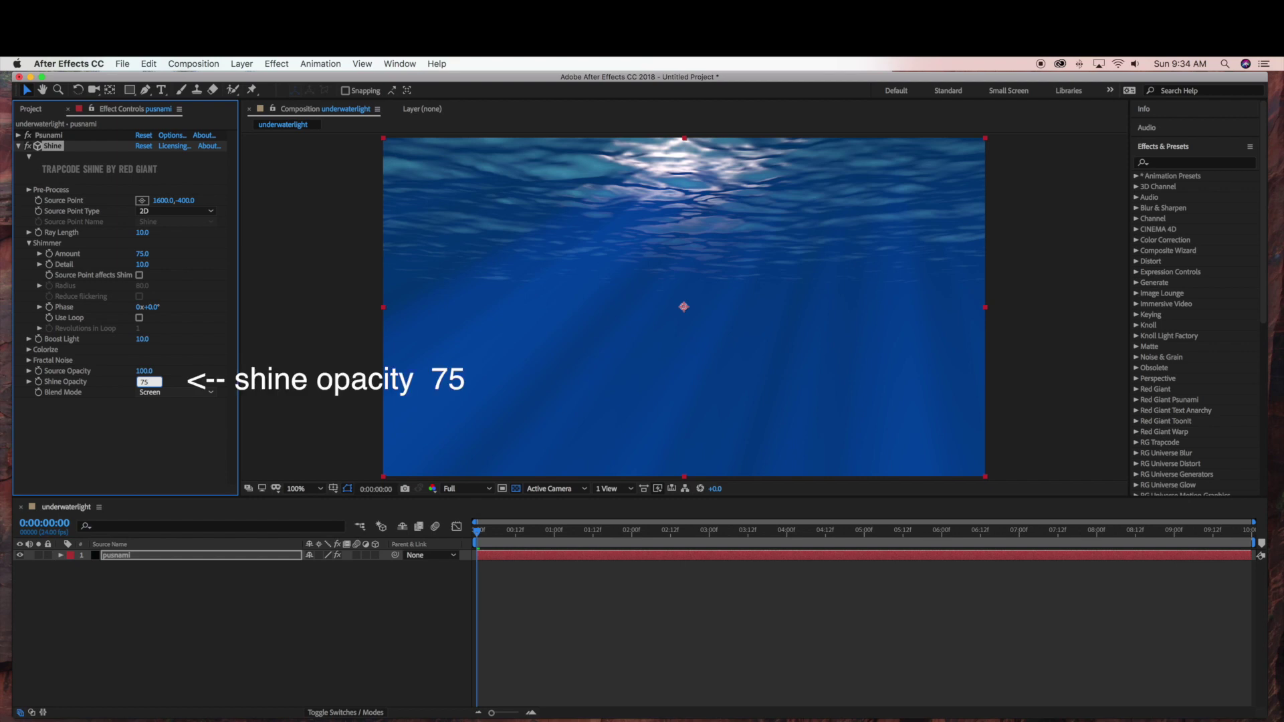
pyautogui.press('Return')
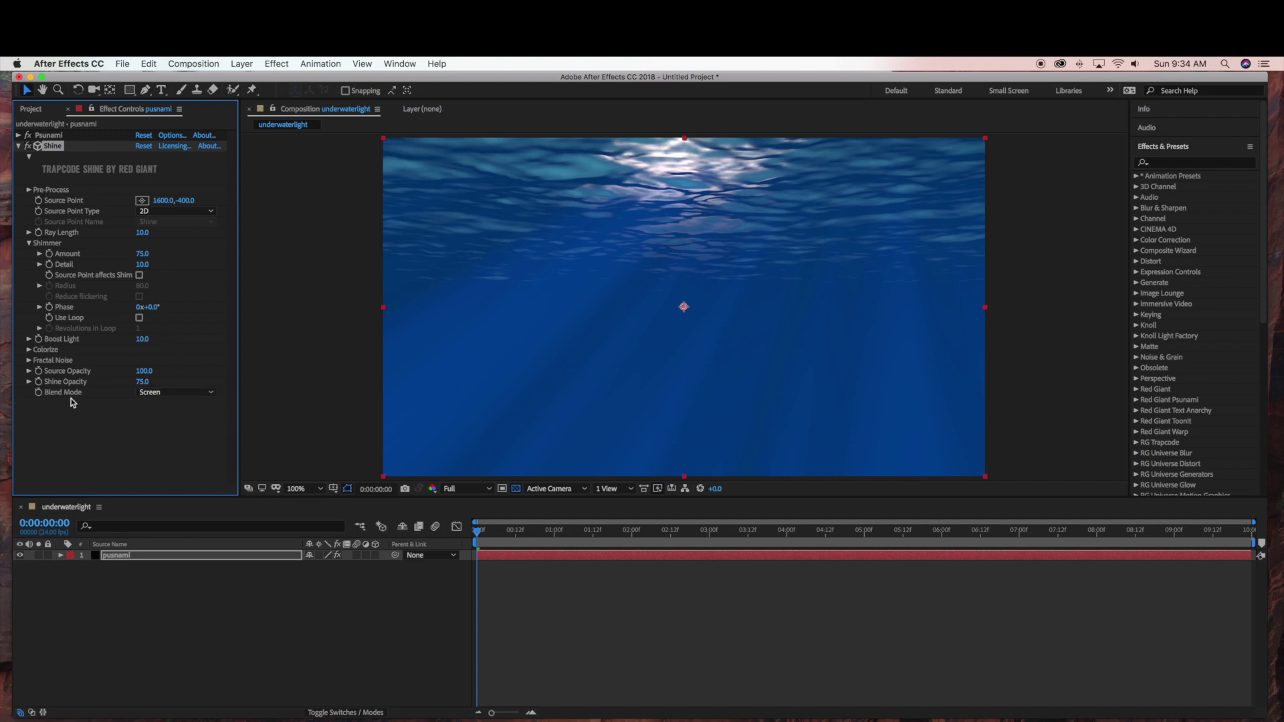
pyautogui.click(212, 393)
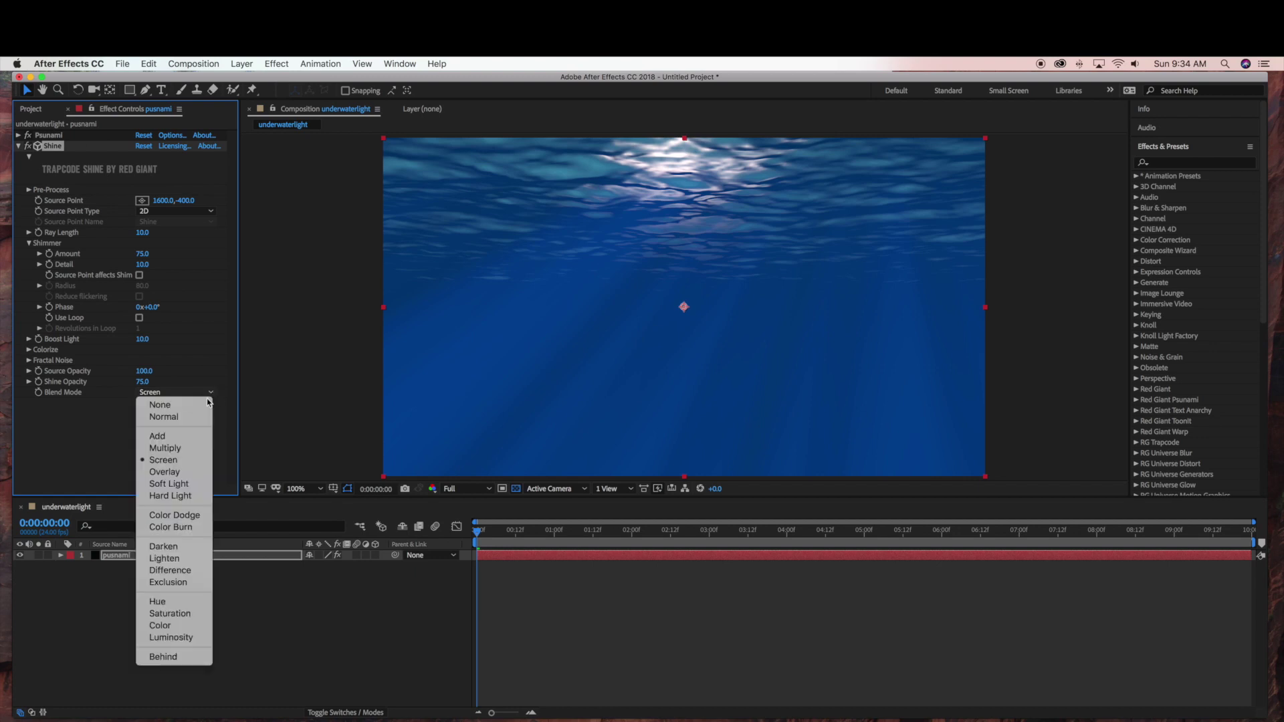
pyautogui.click(183, 437)
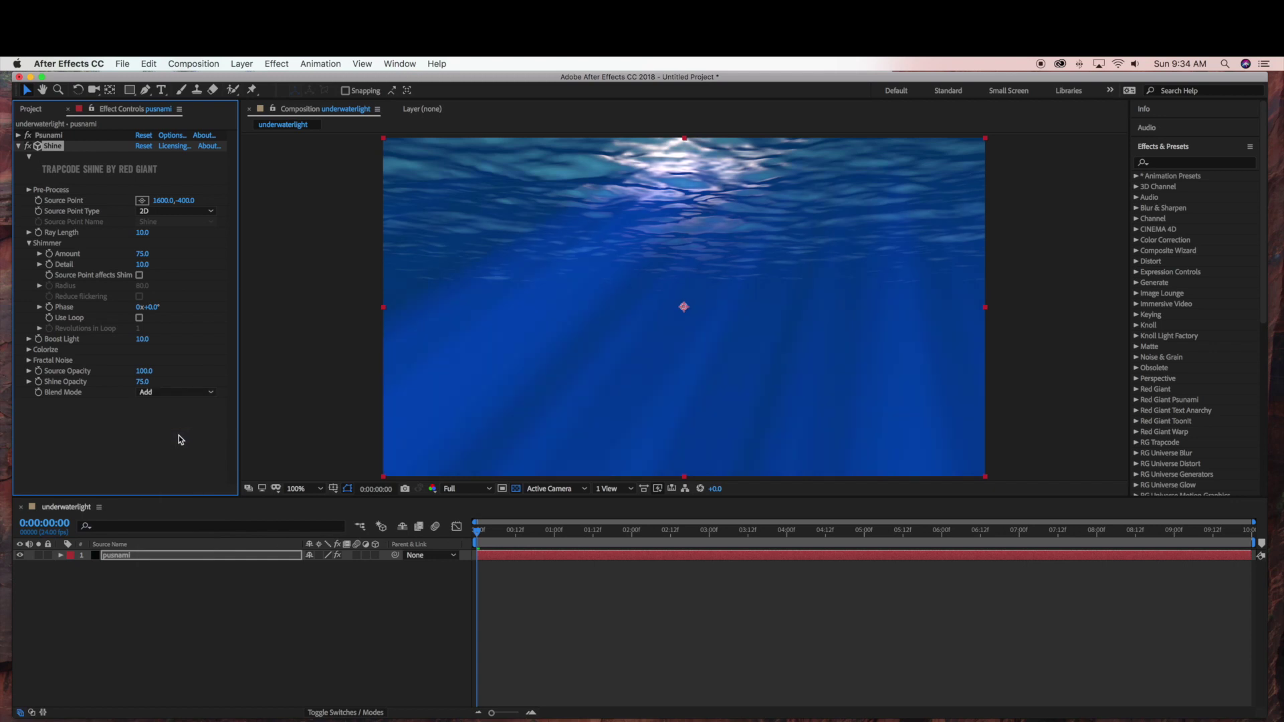
pyautogui.click(211, 394)
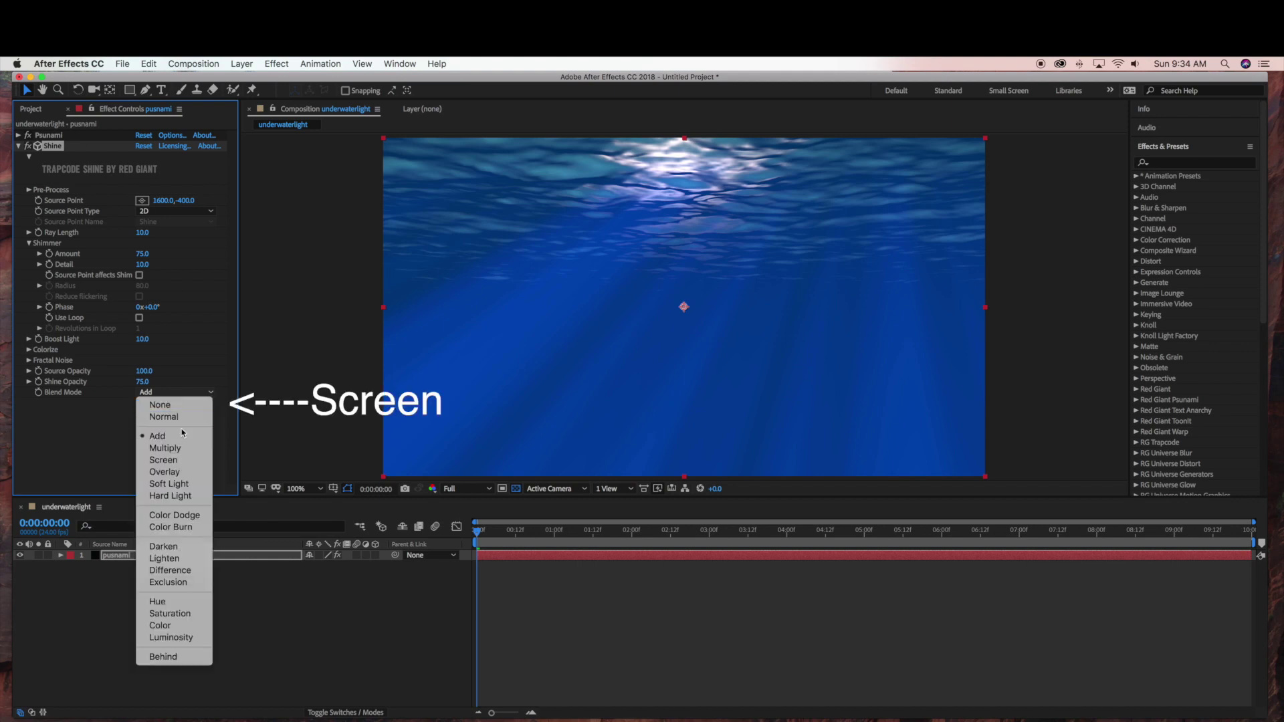
pyautogui.click(175, 462)
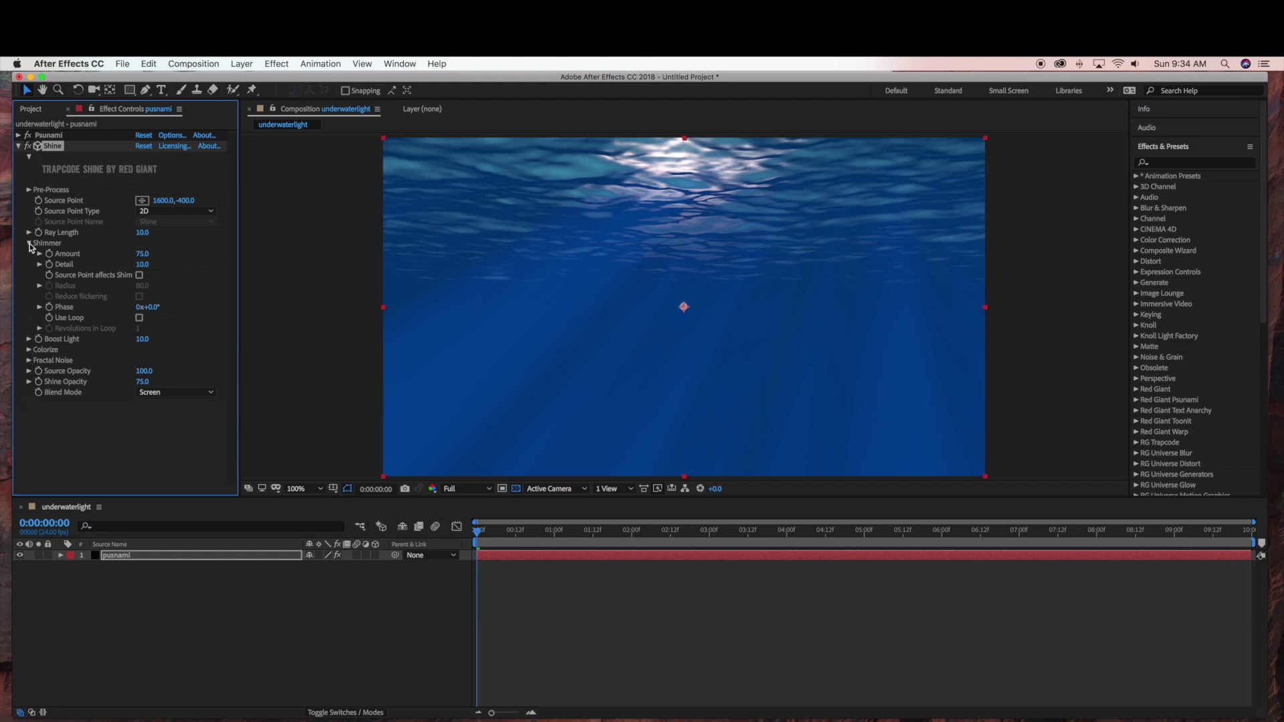
# Try Shine Shimmer Detail values of 5 and then 15
pyautogui.click(142, 265)
pyautogui.write('5')
pyautogui.press('Return')
pyautogui.click(142, 265)
pyautogui.write('15')
pyautogui.press('Return')
# Try Shimmer Detail 8 and about 10.2, then settle on 10
pyautogui.click(144, 265)
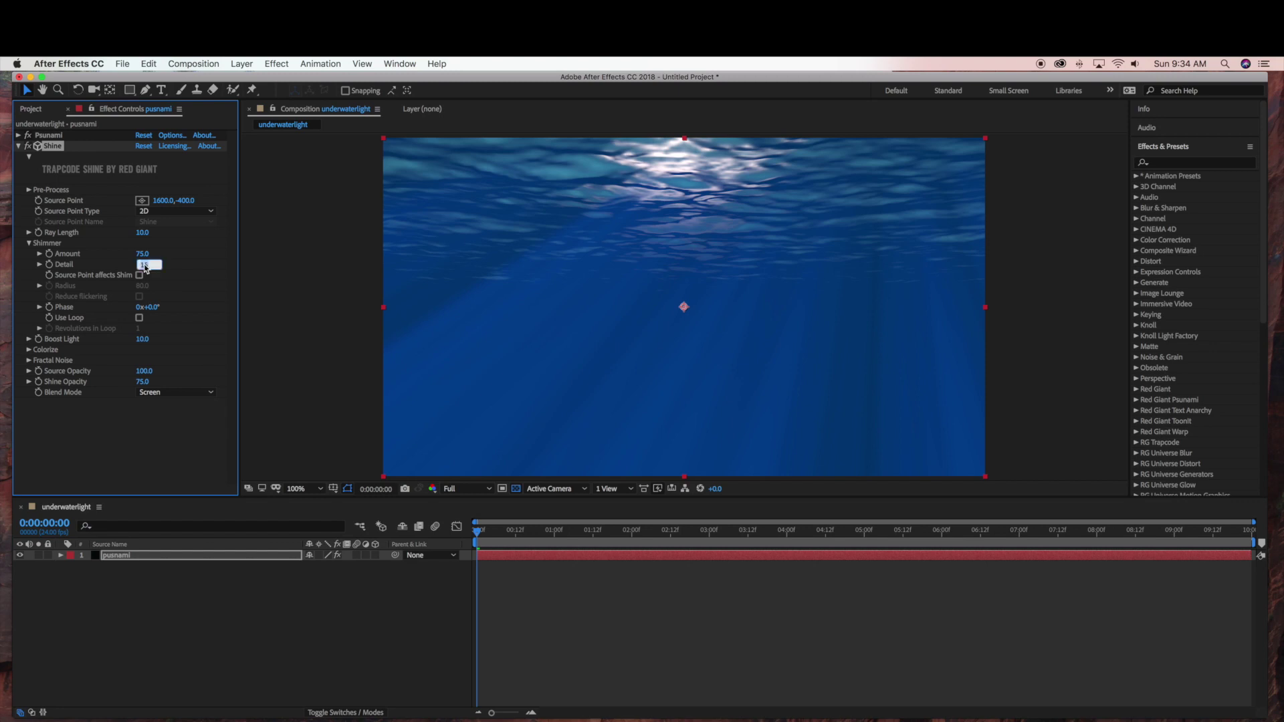
pyautogui.write('8')
pyautogui.press('Return')
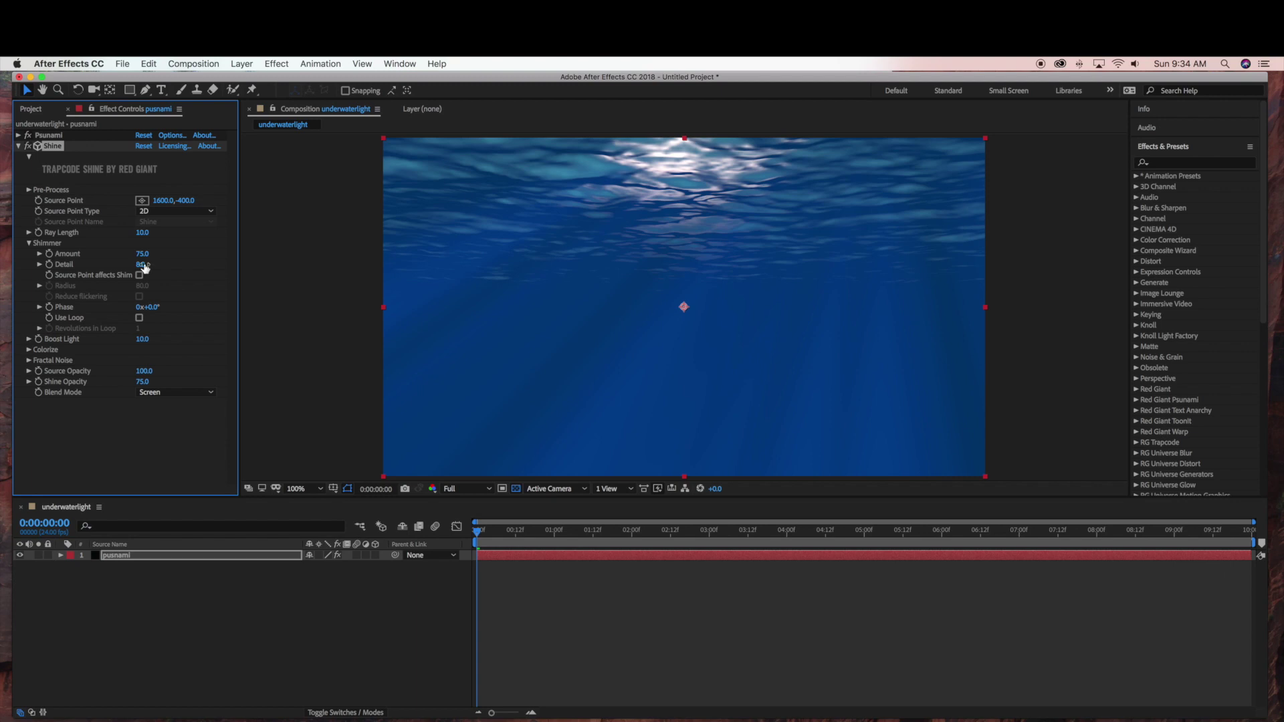
pyautogui.moveTo(142, 264); pyautogui.dragTo(156, 265)
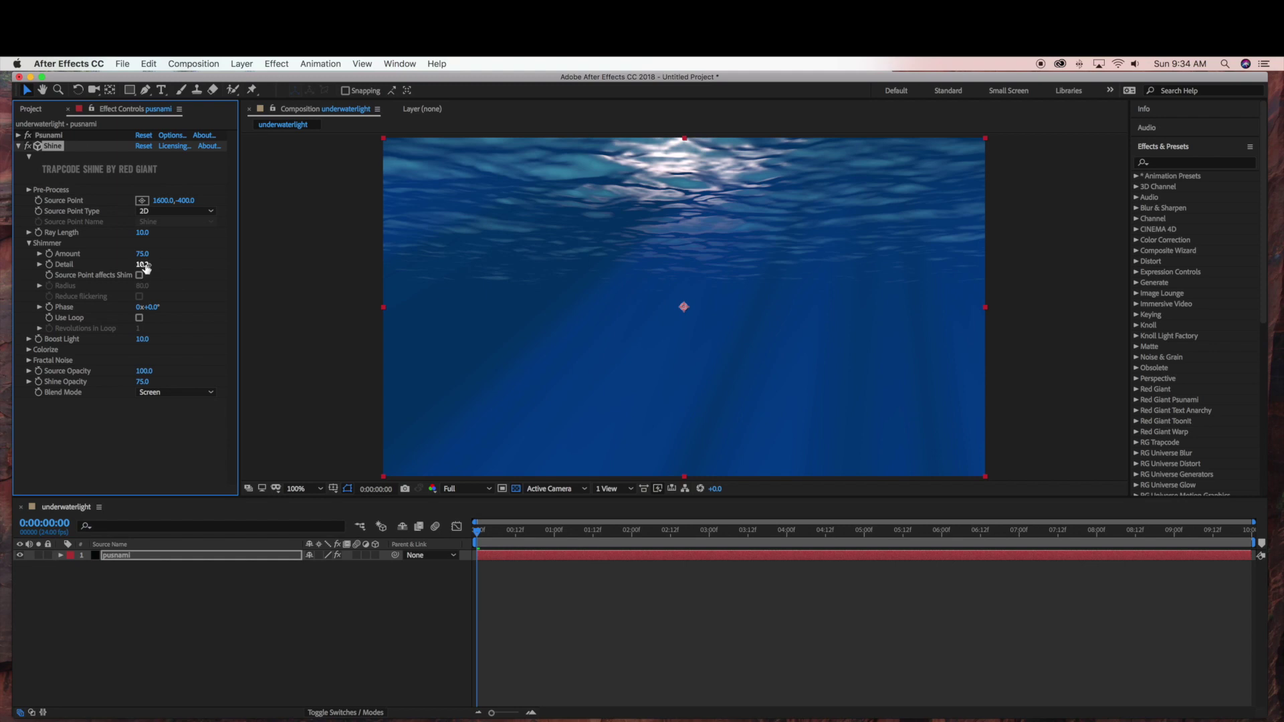
pyautogui.click(148, 265)
pyautogui.write('10')
pyautogui.press('Return')
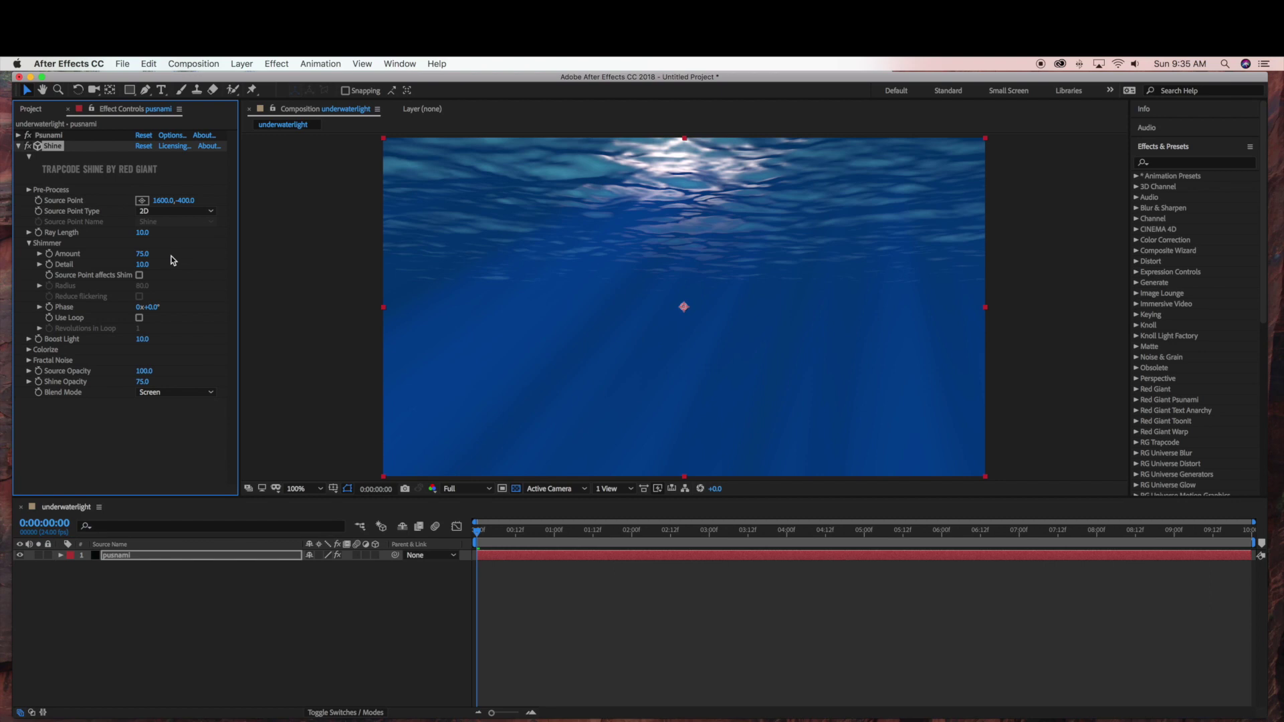
# Set Ray Length to 15 after trying 20 and 5, then collapse Shine
pyautogui.moveTo(139, 240); pyautogui.dragTo(143, 235)
pyautogui.click(142, 234)
pyautogui.write('5')
pyautogui.press('Return')
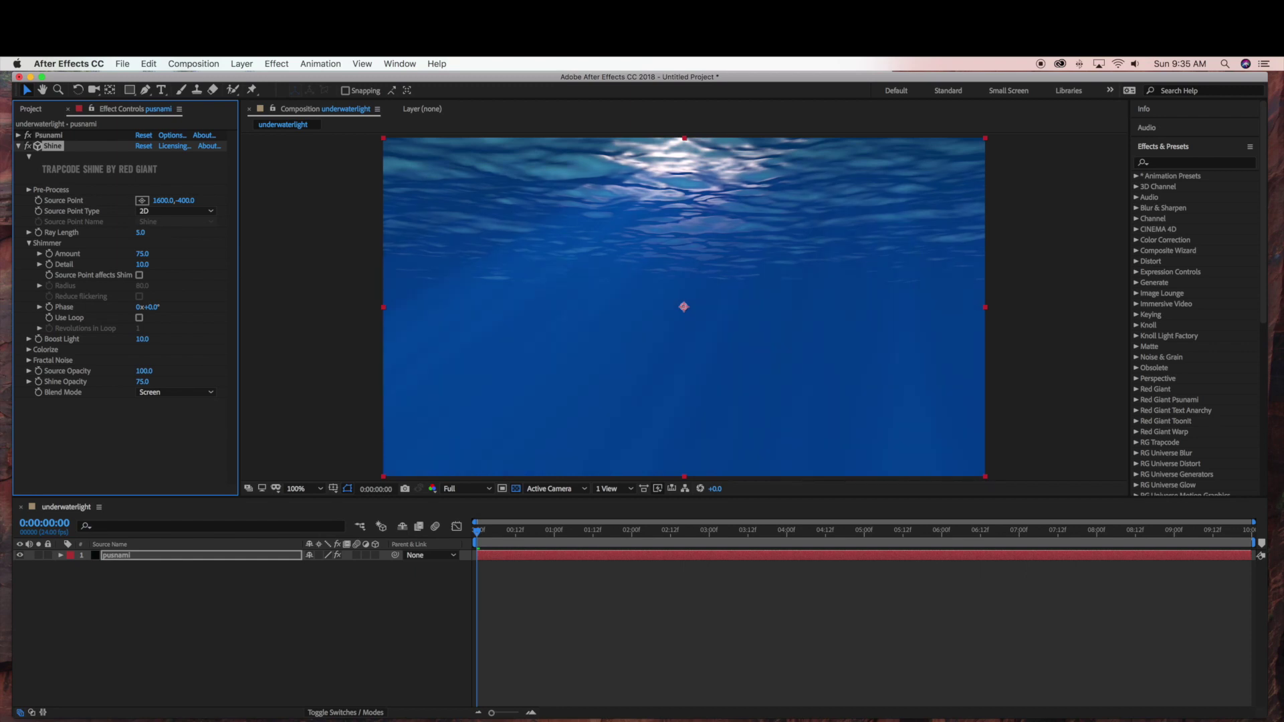
pyautogui.click(141, 233)
pyautogui.write('15')
pyautogui.press('Return')
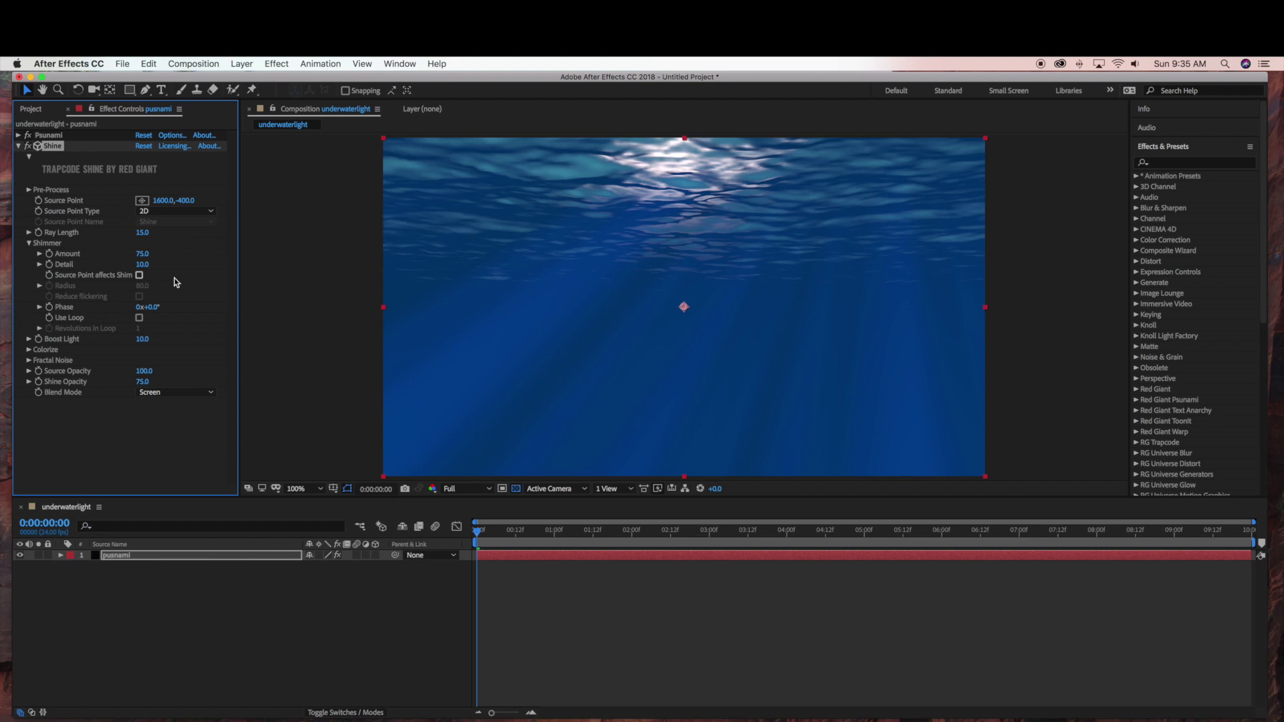
pyautogui.click(19, 147)
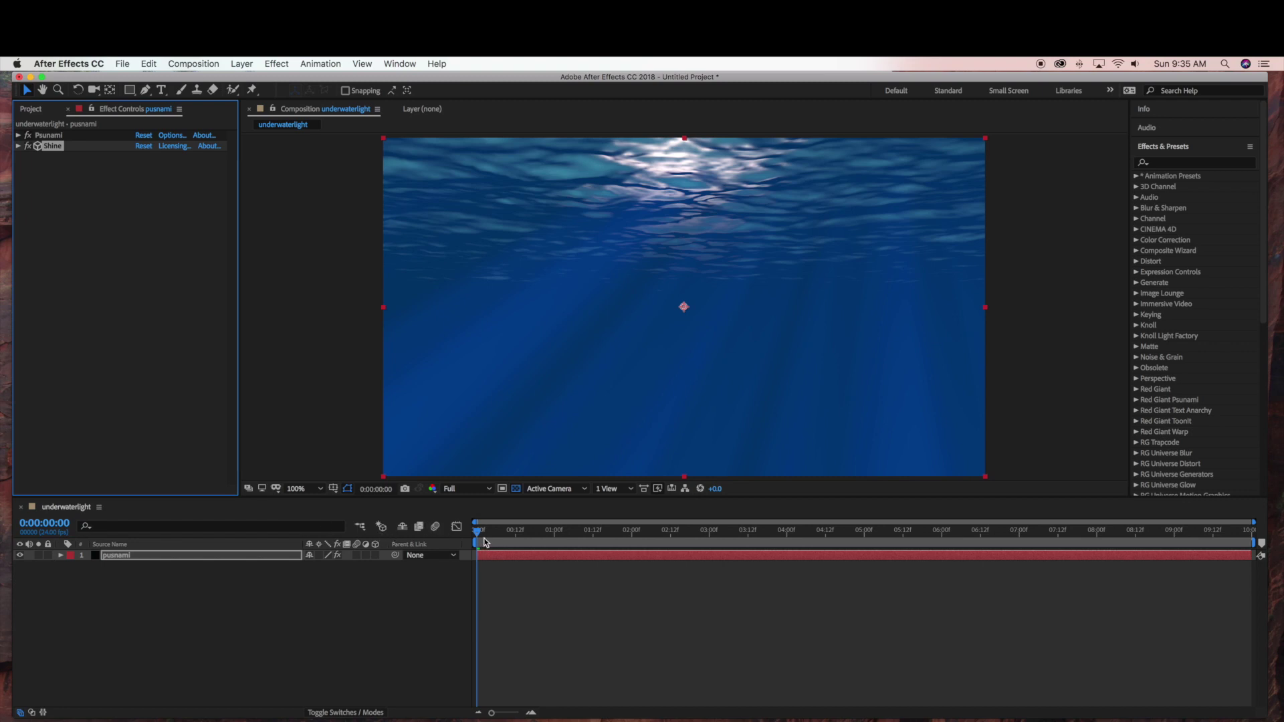
# Move the composition's current time to 0:00:14
pyautogui.moveTo(477, 530); pyautogui.dragTo(529, 533)
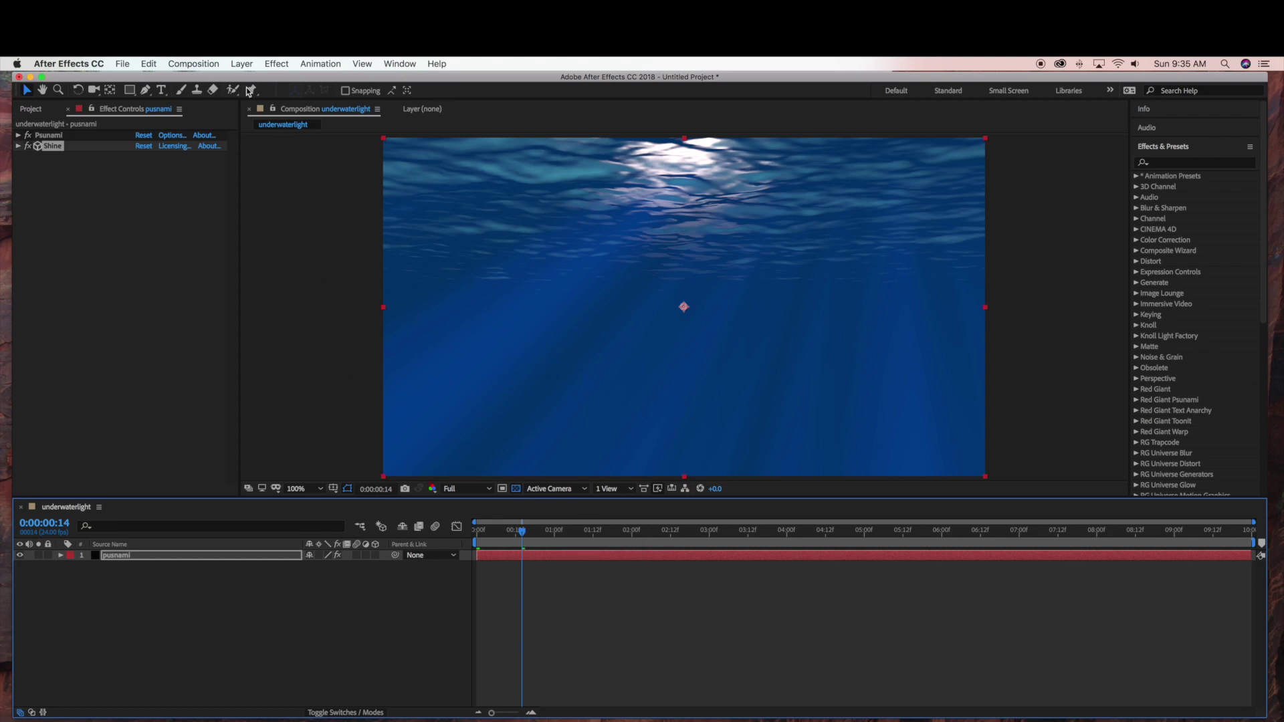
pyautogui.click(239, 66)
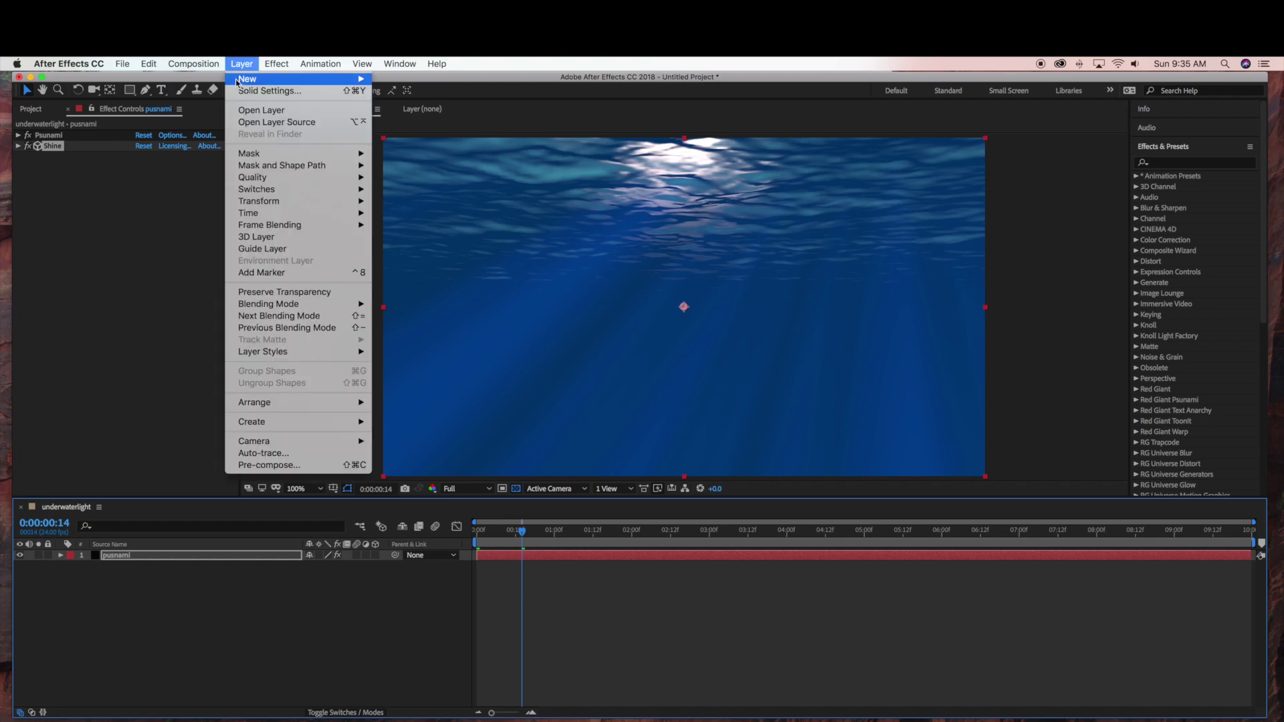
# Add a full-frame 1920×1080 solid named 'particles' above the psunami layer
pyautogui.moveTo(333, 83)
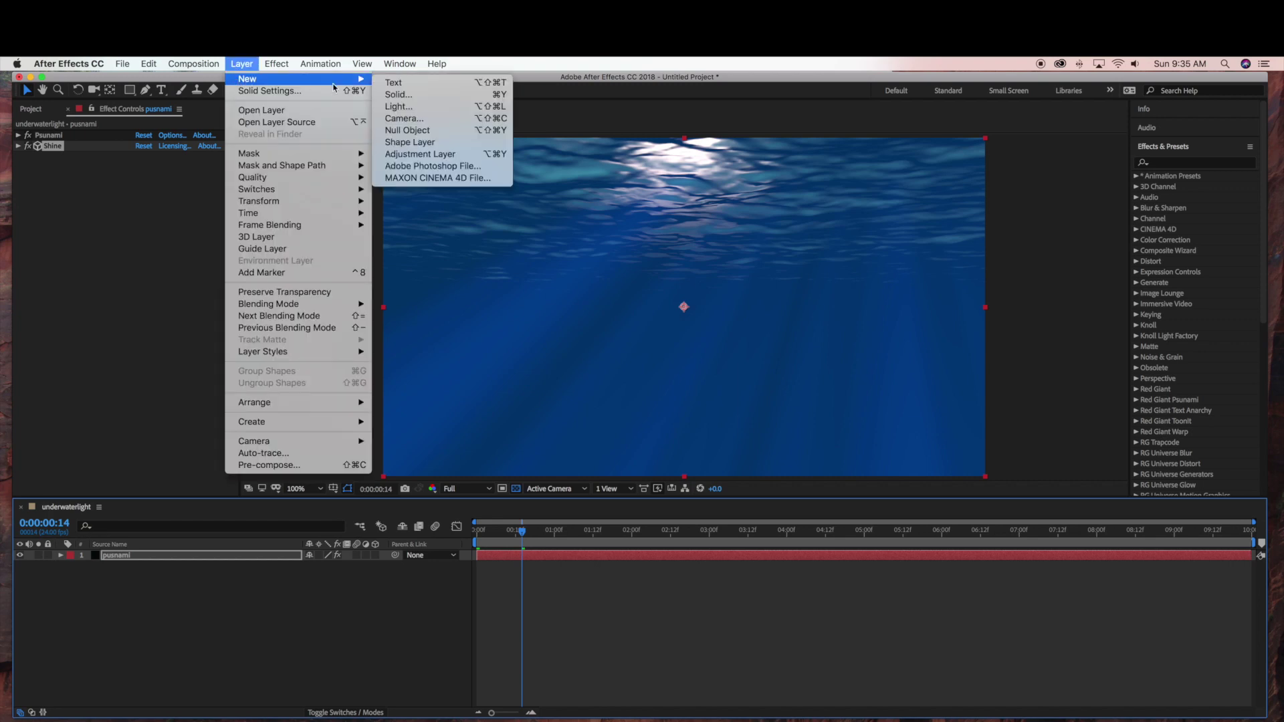
pyautogui.click(401, 95)
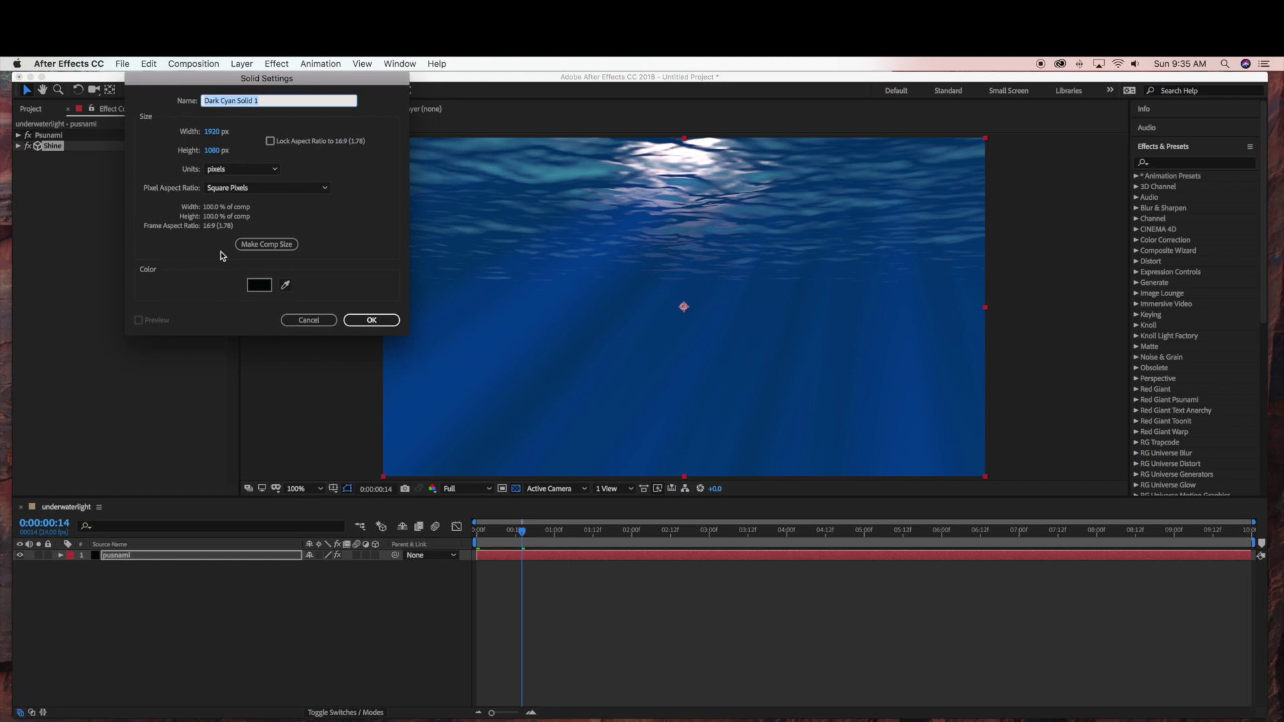
pyautogui.write('particles')
pyautogui.click(379, 318)
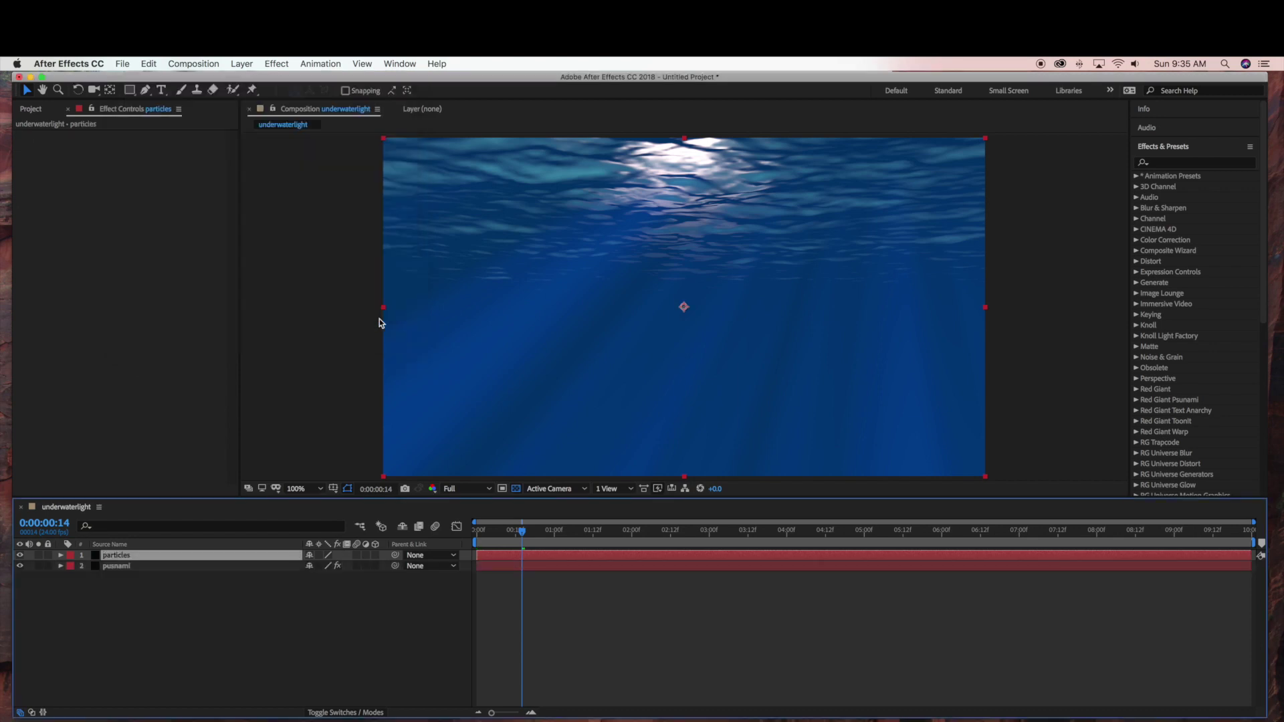
pyautogui.press(',')
pyautogui.press(',')
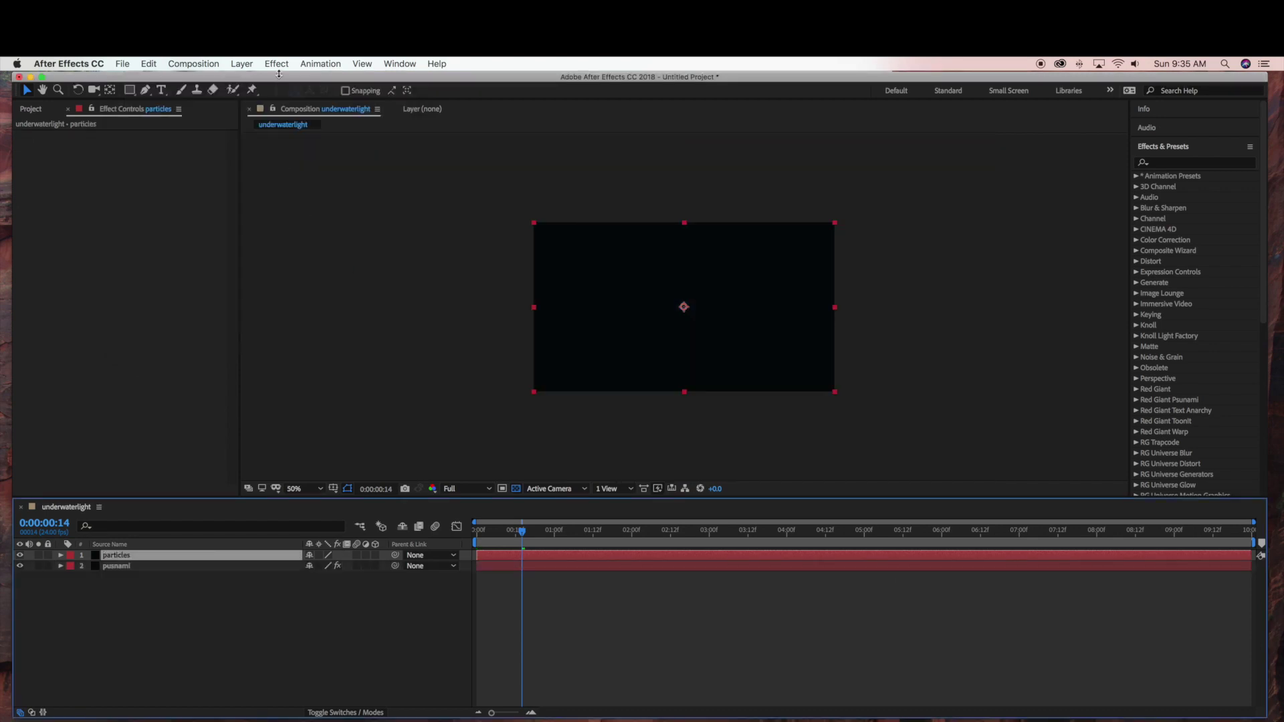
# Apply RG Trapcode Particular to the particles layer
pyautogui.click(276, 64)
pyautogui.moveTo(329, 289)
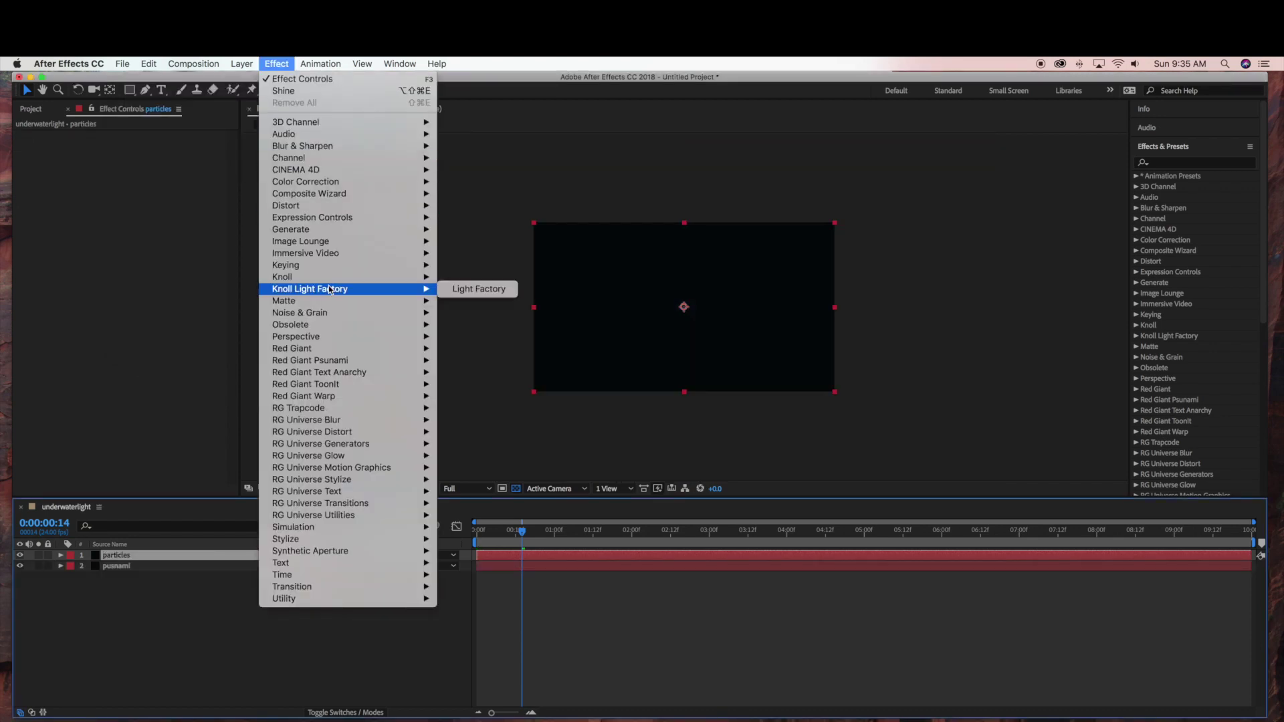
pyautogui.moveTo(337, 410)
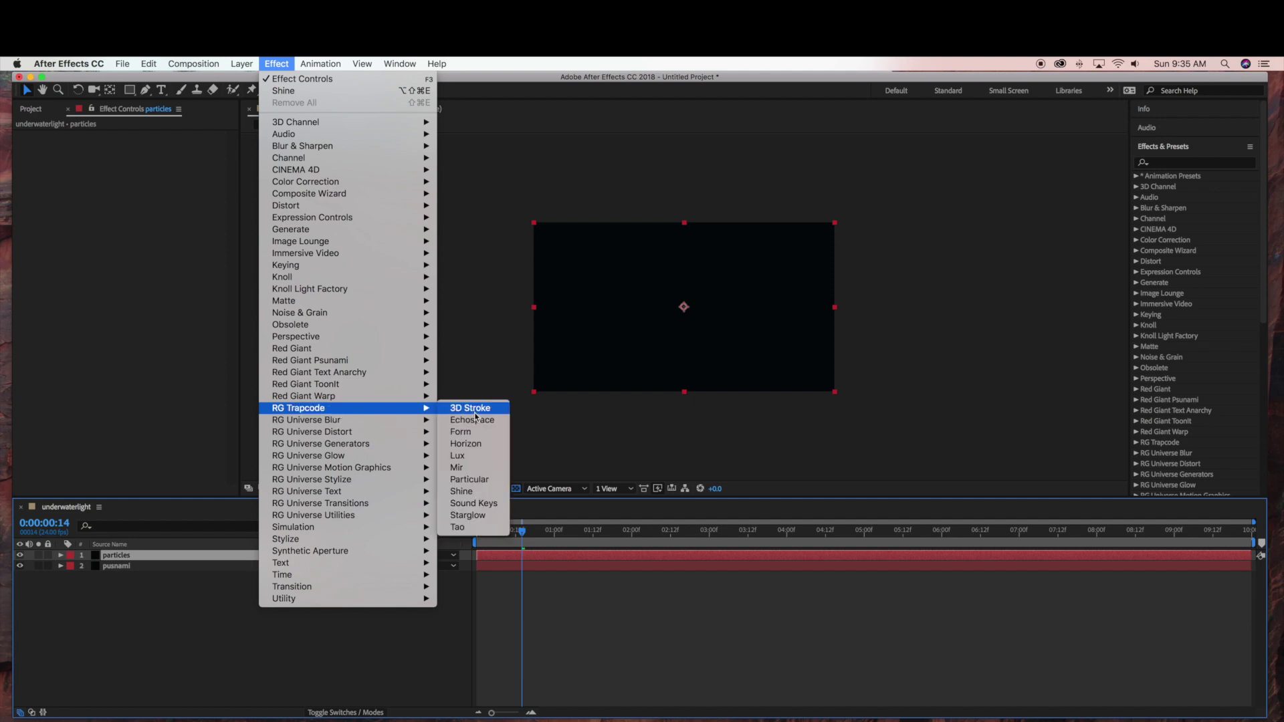
pyautogui.click(469, 491)
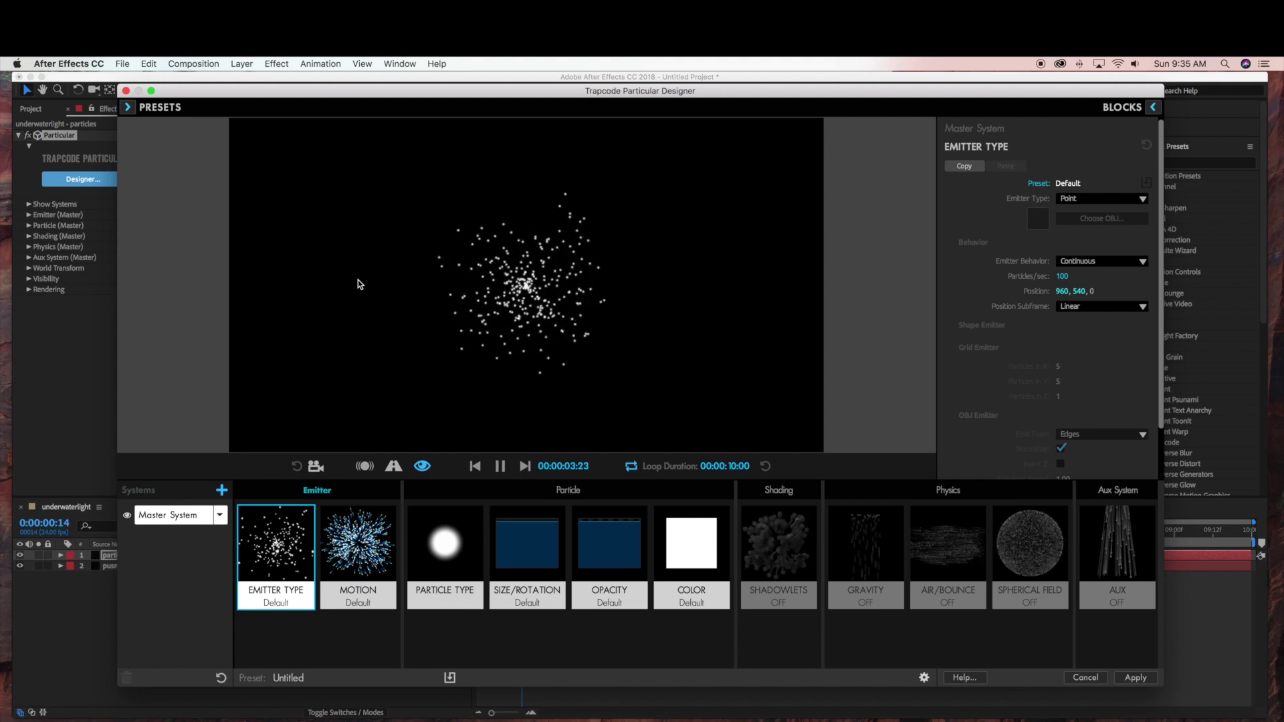
# Apply Particular's Sparkle Dust preset from Dust and Debris and close the Designer
pyautogui.click(135, 112)
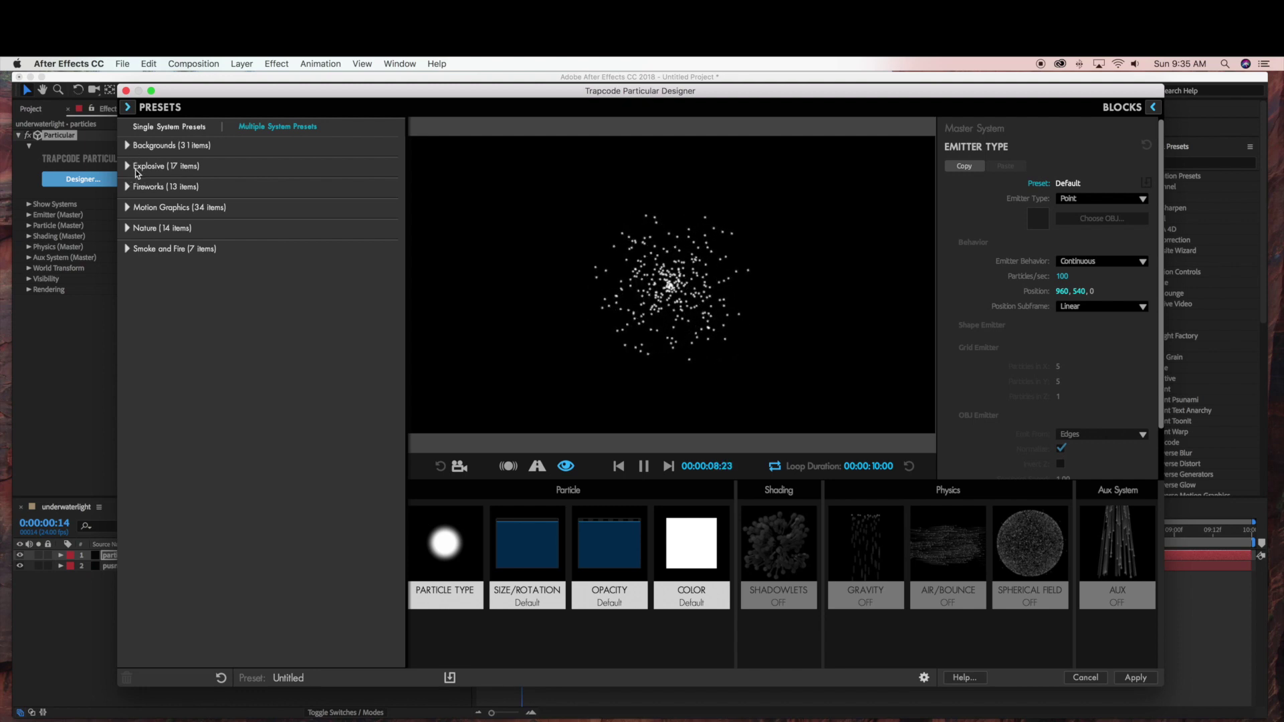
pyautogui.click(158, 129)
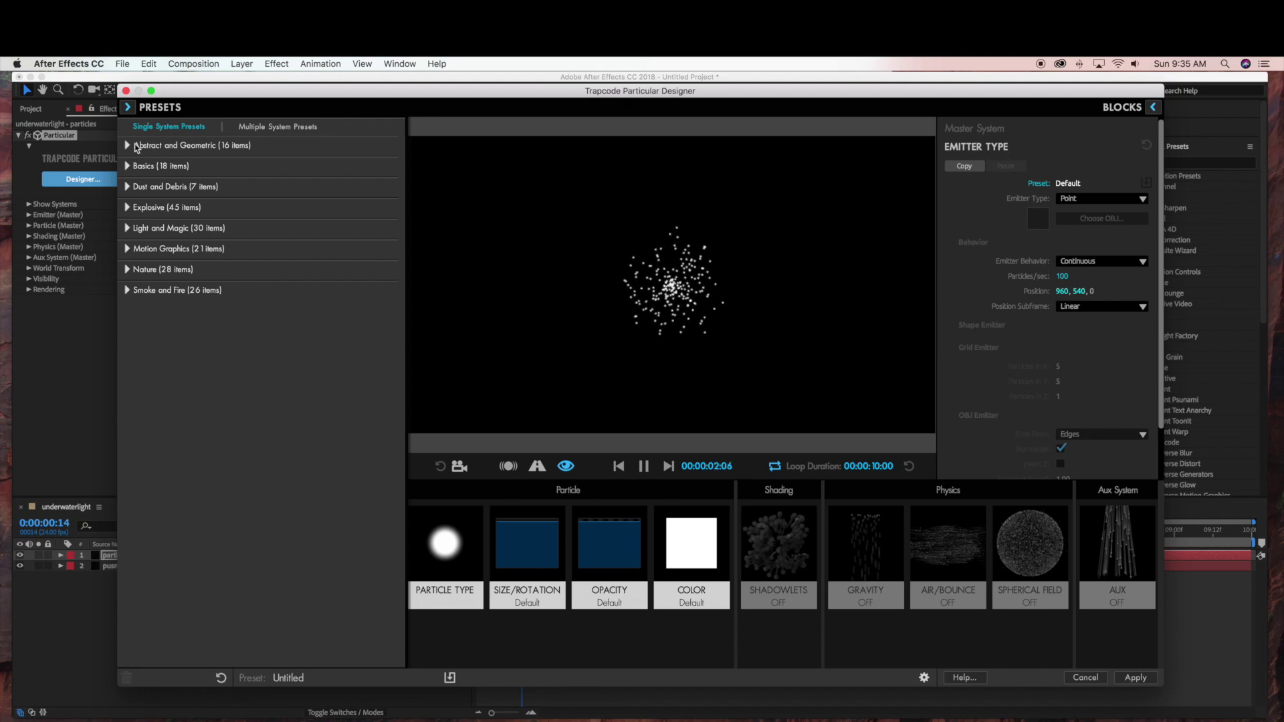
pyautogui.click(133, 186)
pyautogui.click(324, 256)
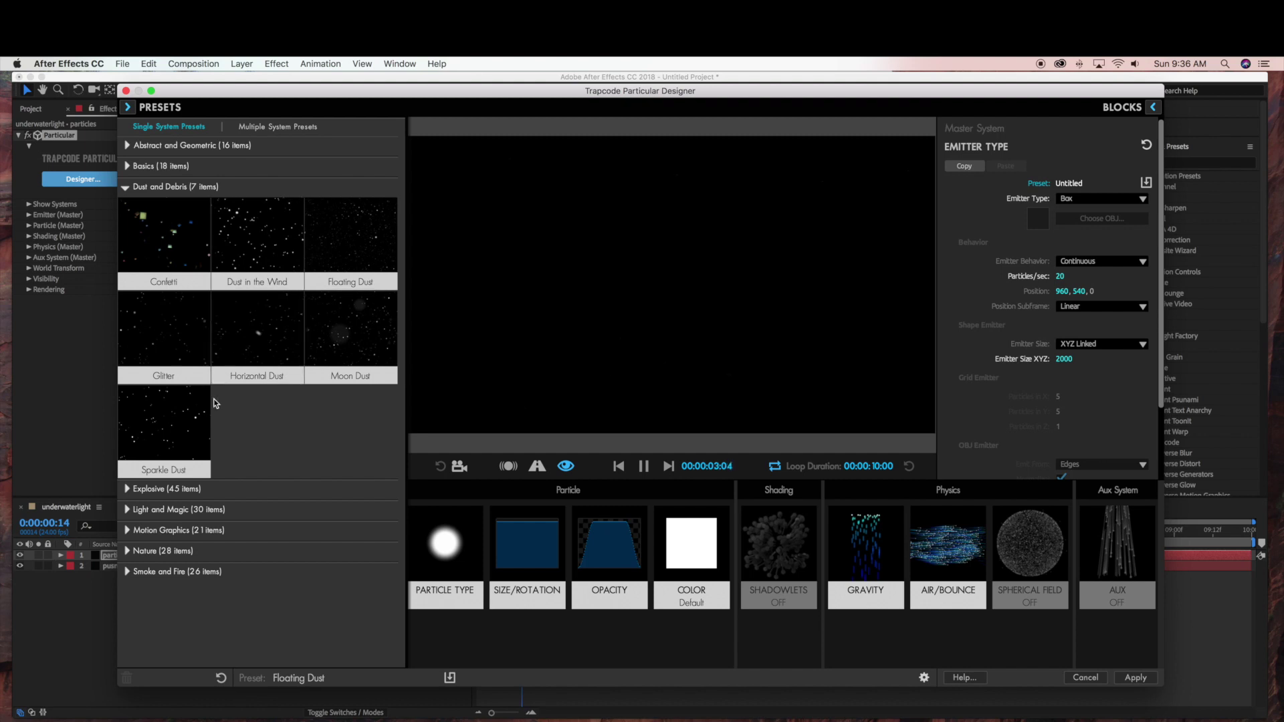
pyautogui.click(186, 418)
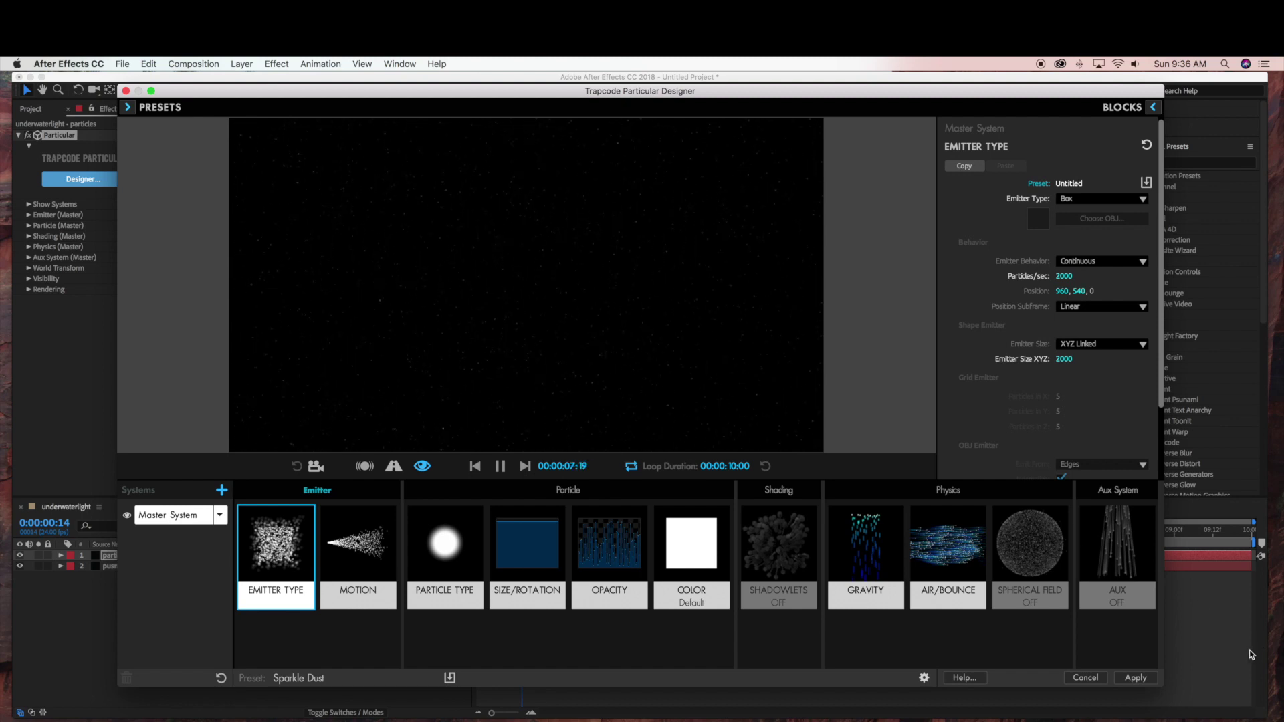
pyautogui.click(1140, 679)
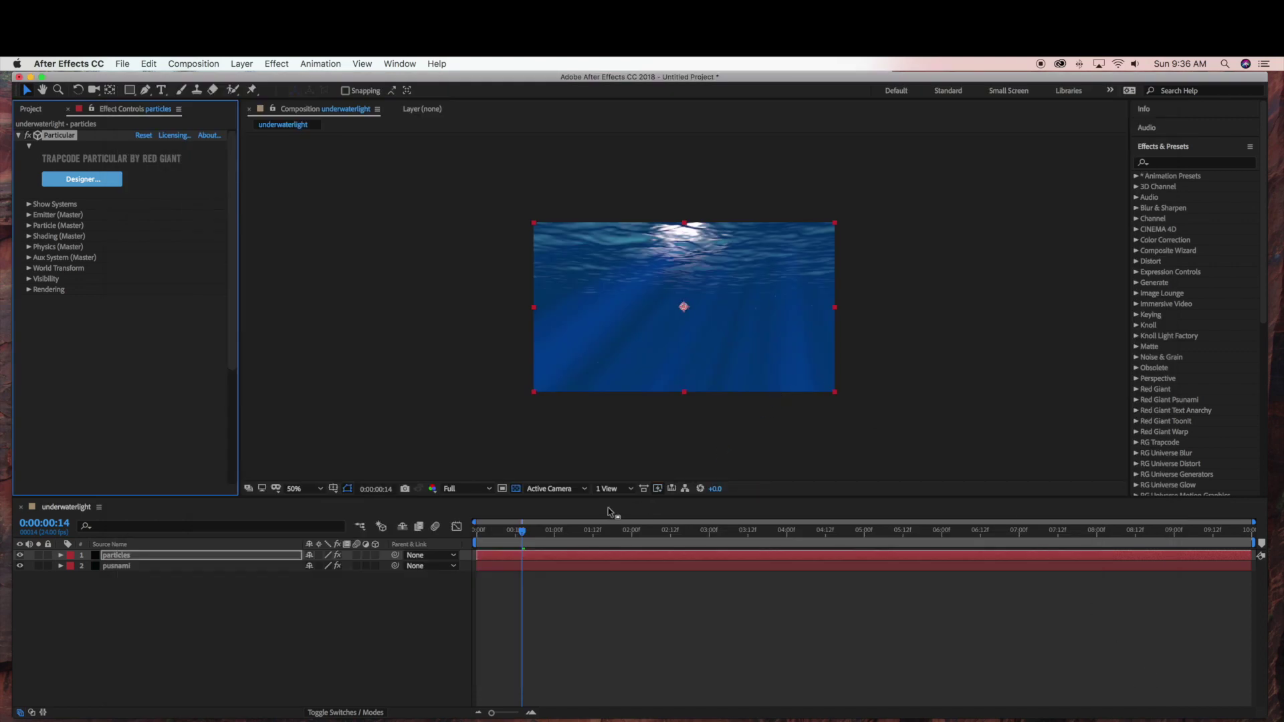
# Drag the particles layer slightly lower in the composition viewer
pyautogui.click(537, 238)
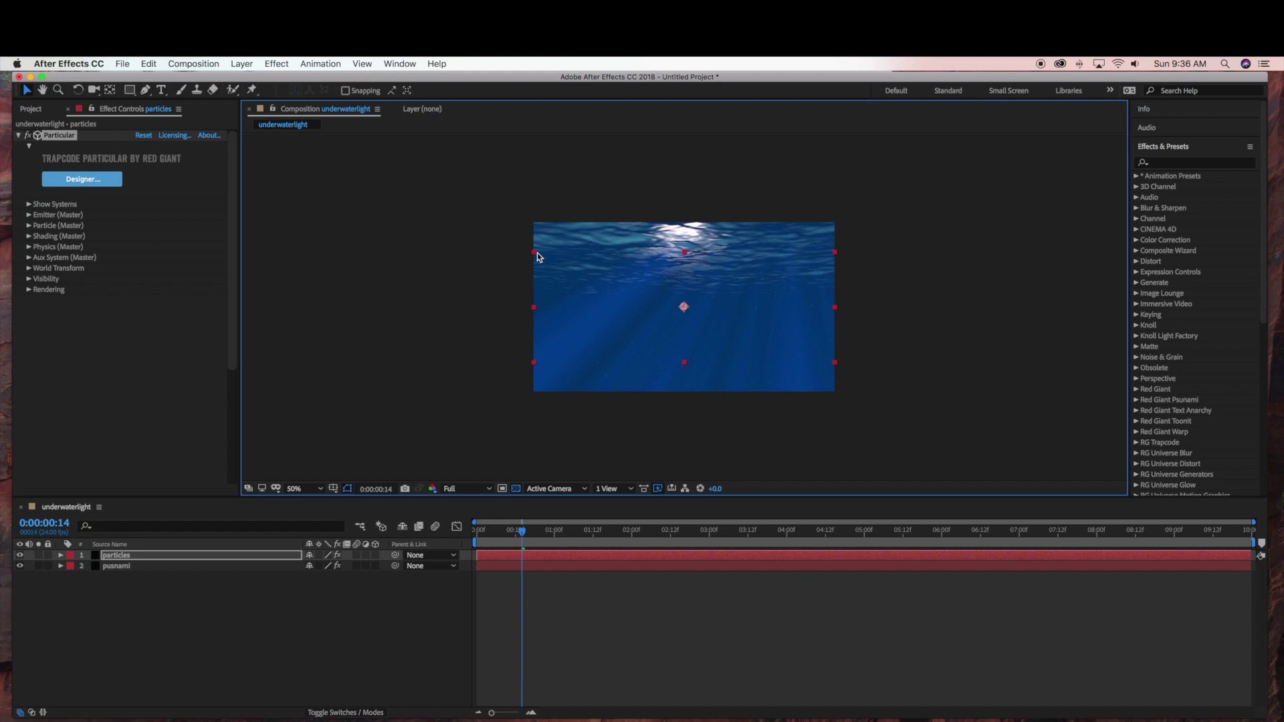
pyautogui.moveTo(669, 315); pyautogui.dragTo(665, 353)
pyautogui.press('/')
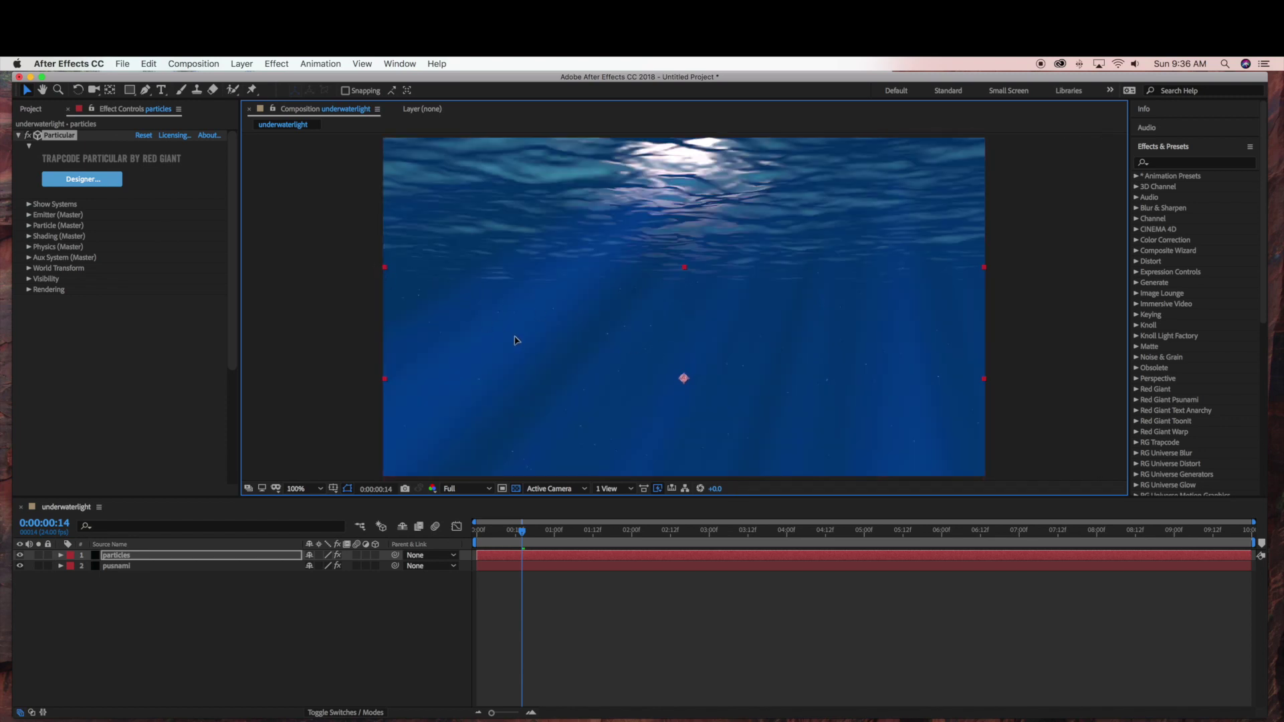
pyautogui.moveTo(512, 339); pyautogui.dragTo(517, 338)
pyautogui.press(',')
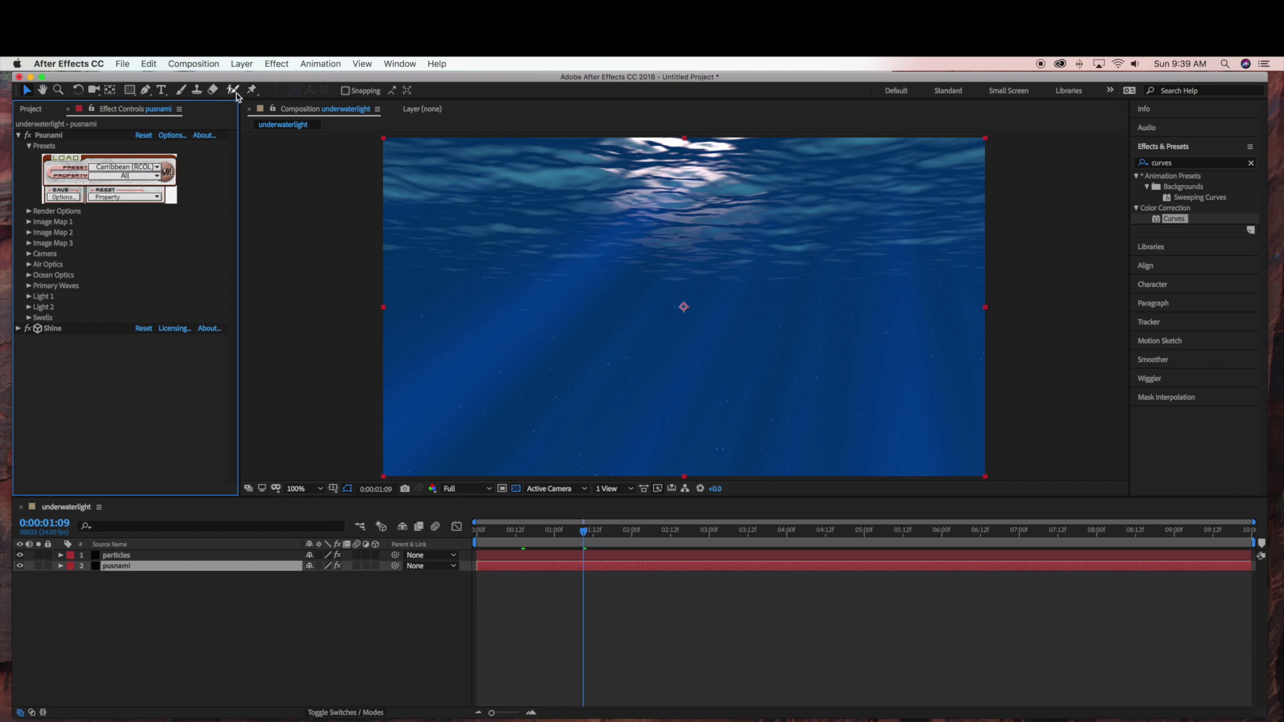
# Add a full-frame solid named 'fish' between the particles and psunami layers
pyautogui.click(241, 64)
pyautogui.moveTo(243, 83)
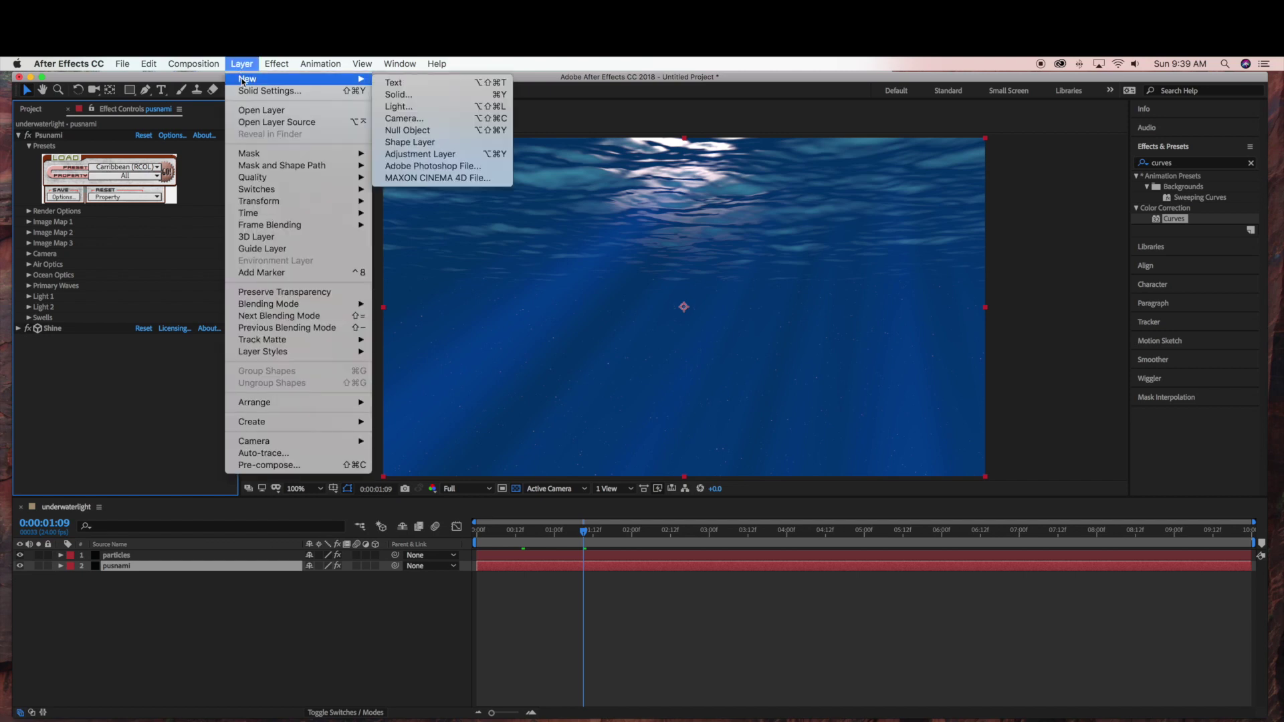
pyautogui.click(404, 96)
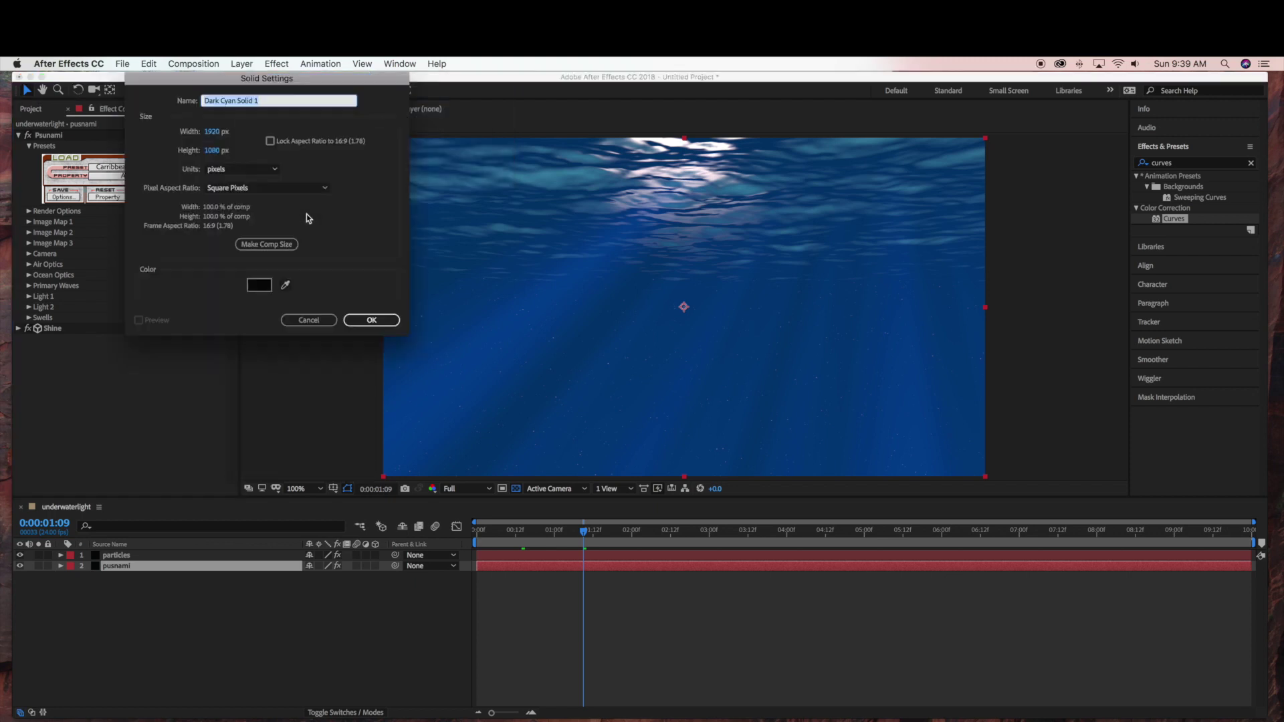
pyautogui.write('fish')
pyautogui.click(373, 321)
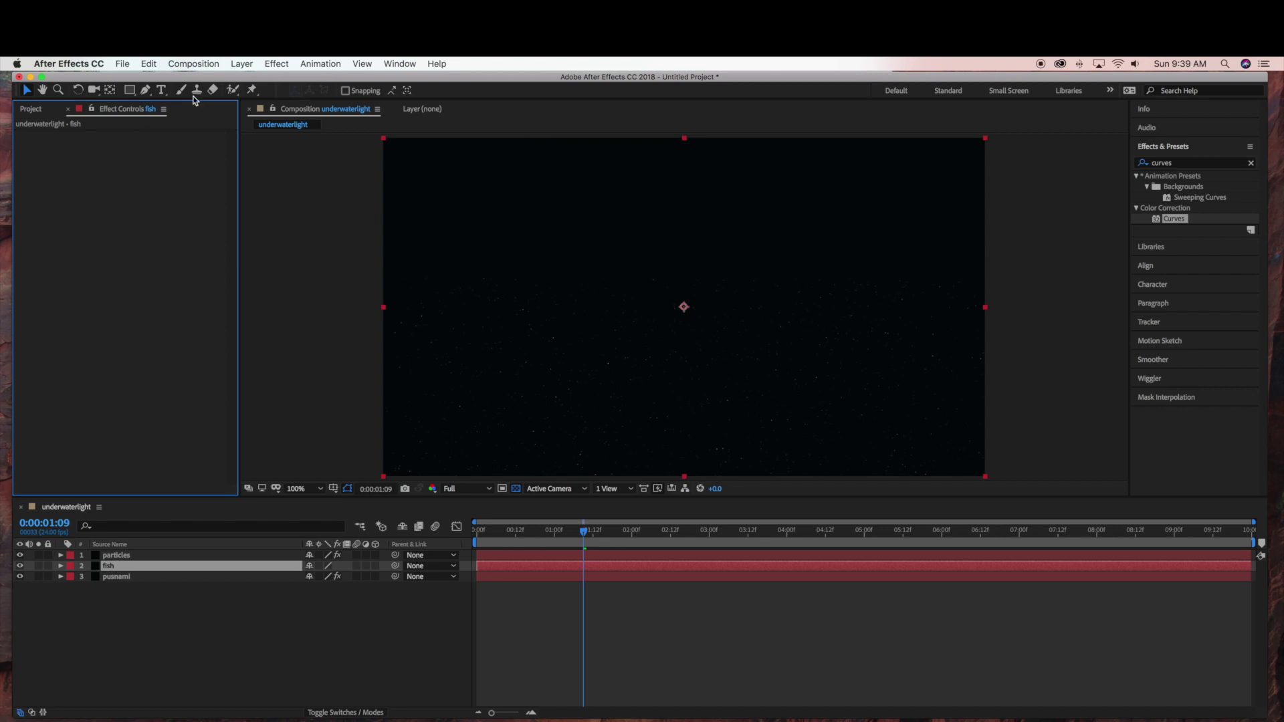
pyautogui.click(277, 64)
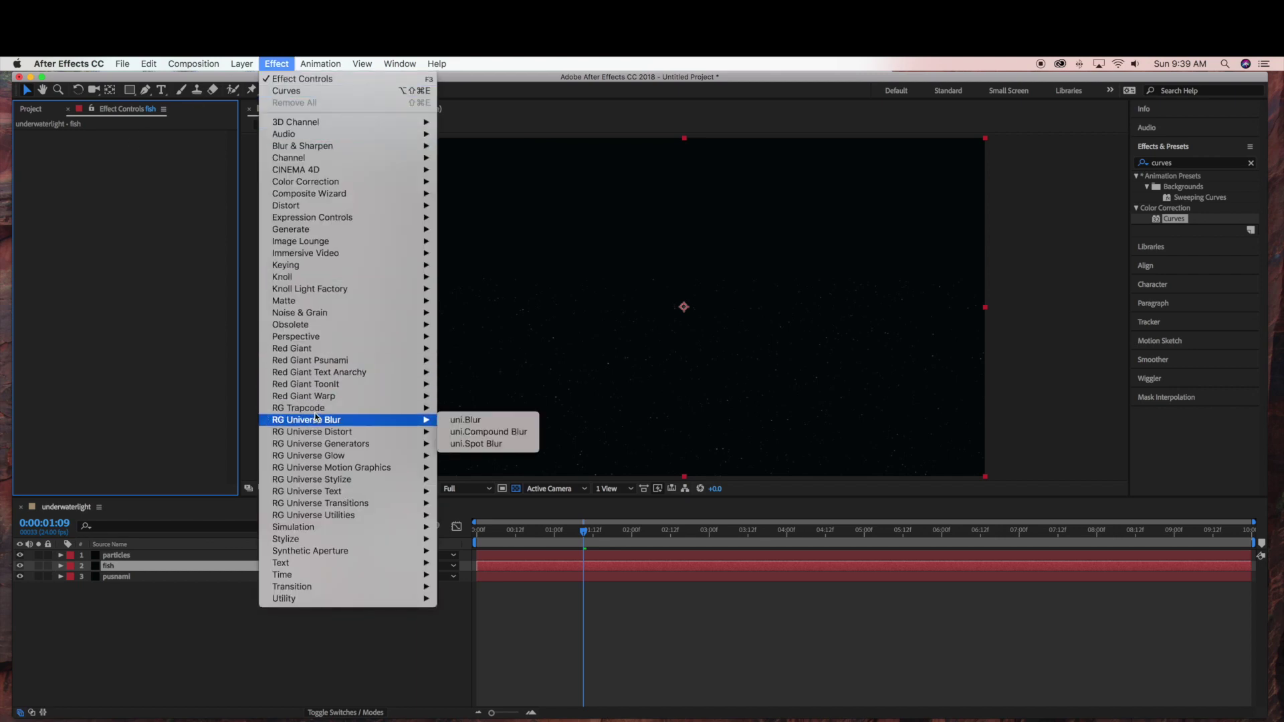
# Apply RG Trapcode Particular to the fish layer
pyautogui.moveTo(340, 409)
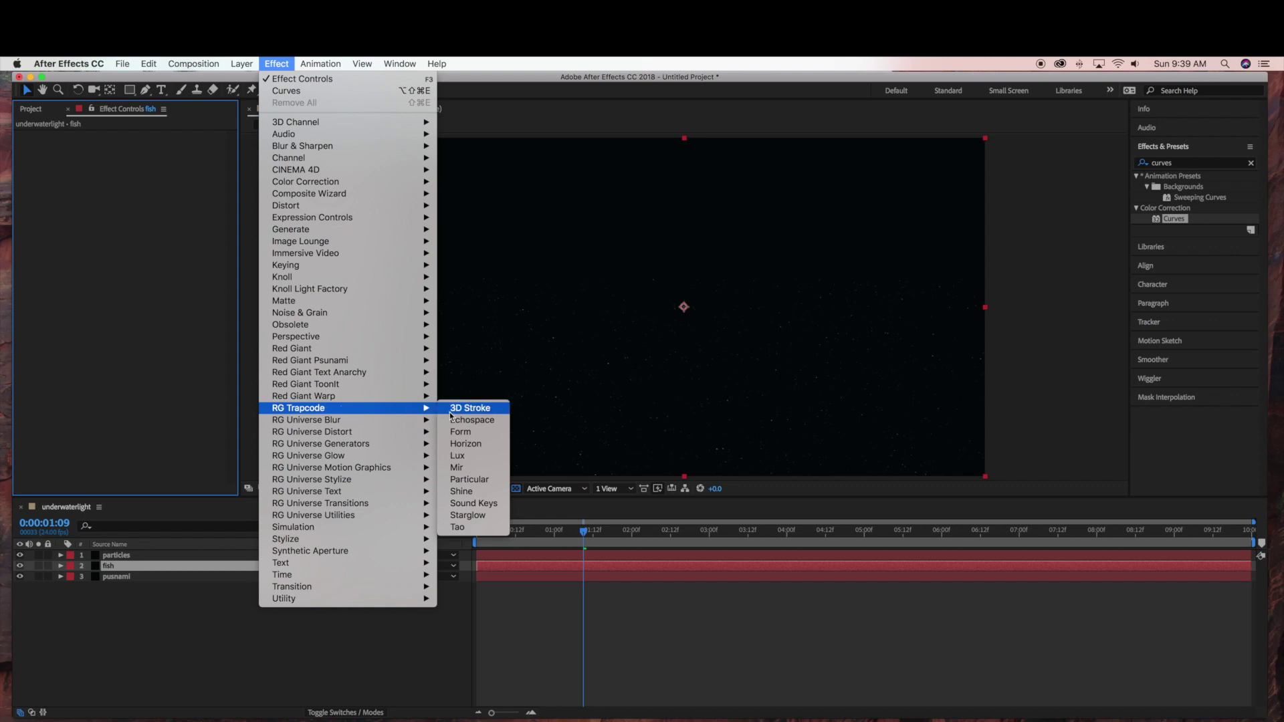
pyautogui.click(464, 480)
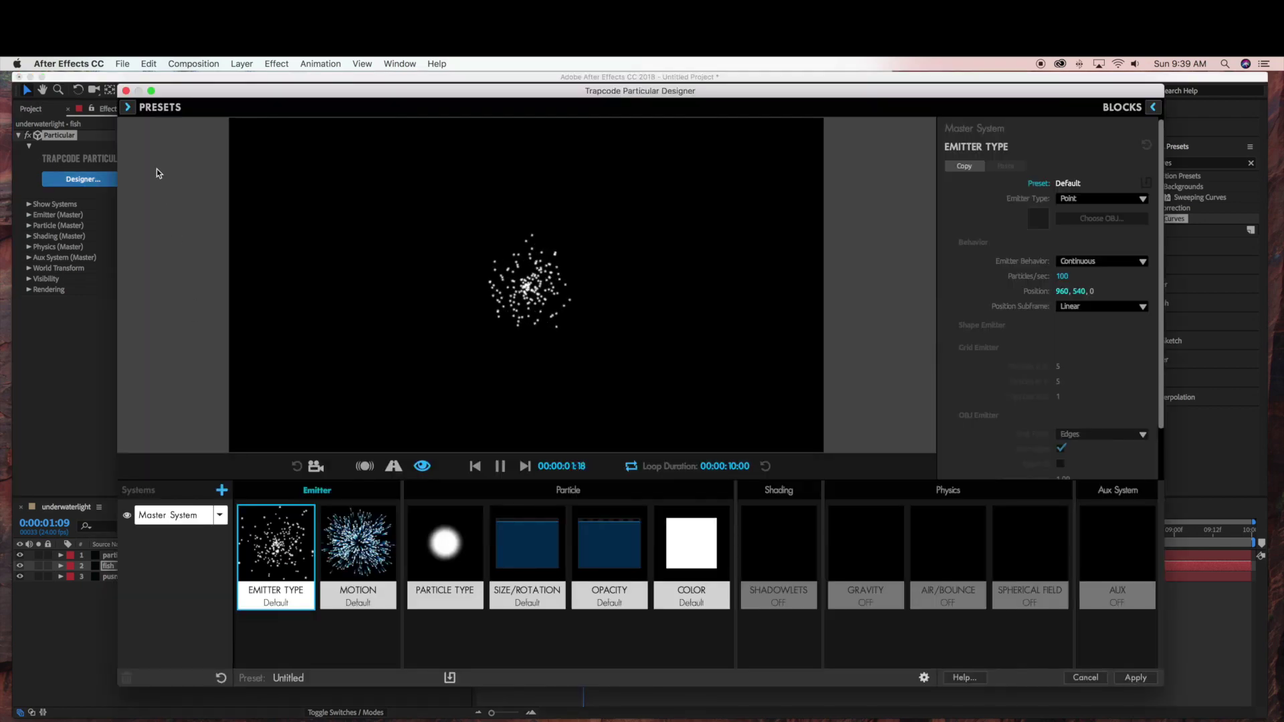
# Apply the Particular Designer's Multiple System > Nature > School of Fish preset to the fish layer
pyautogui.click(127, 108)
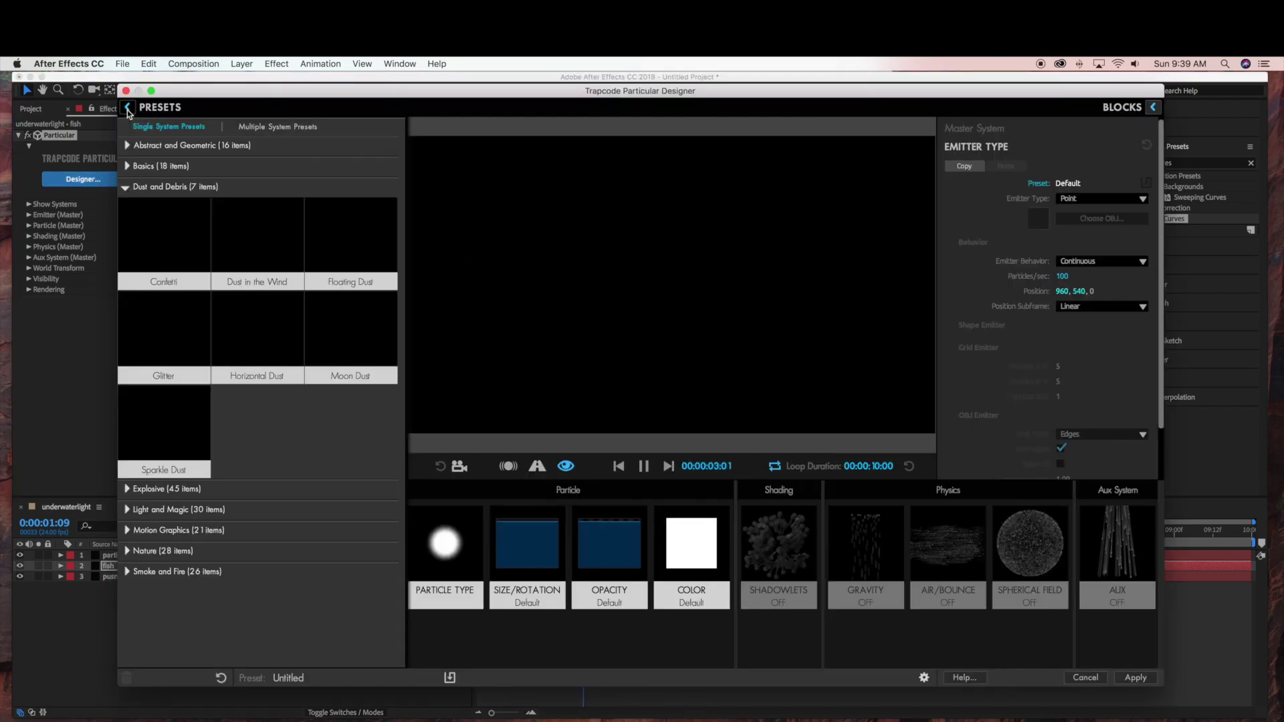
pyautogui.click(257, 129)
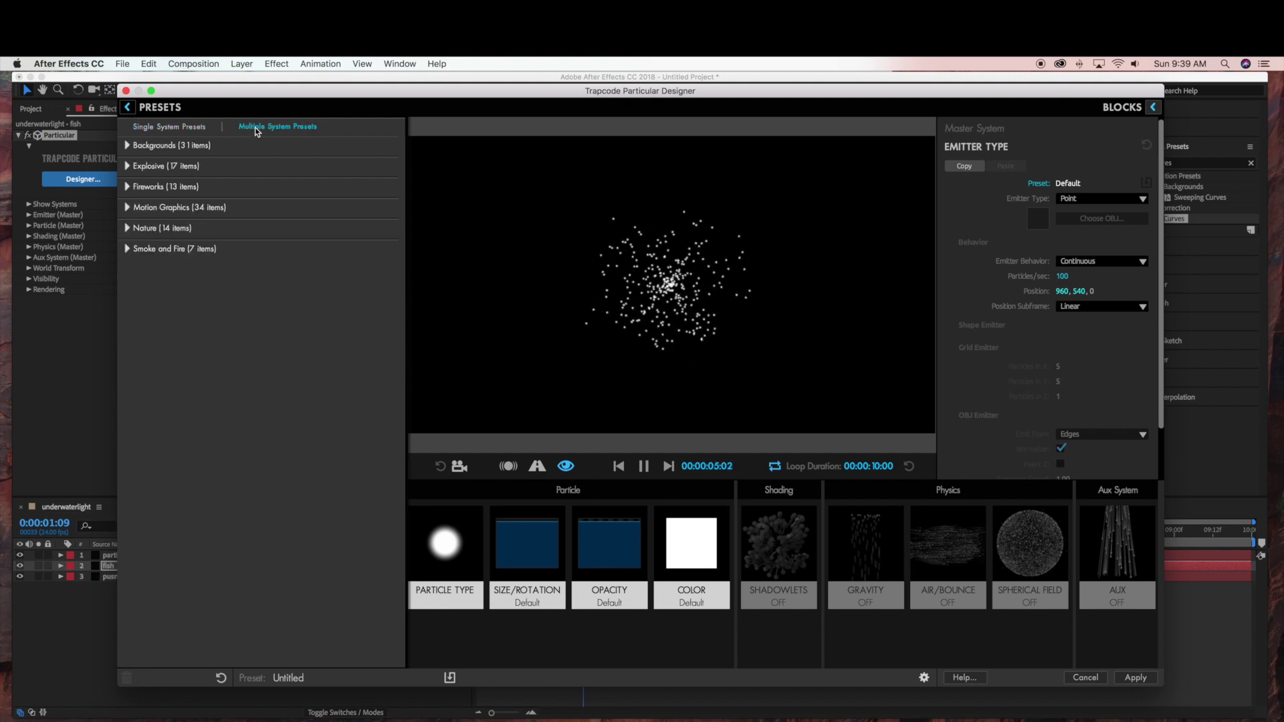
pyautogui.click(128, 228)
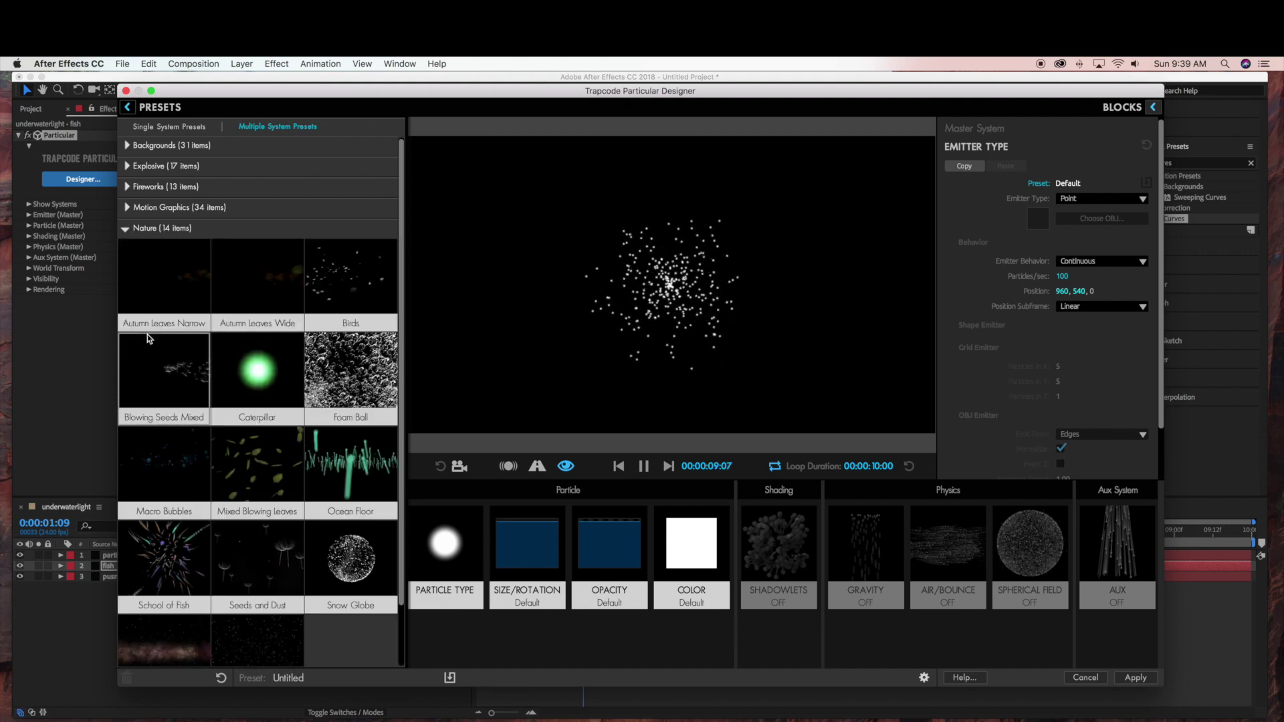
pyautogui.click(168, 569)
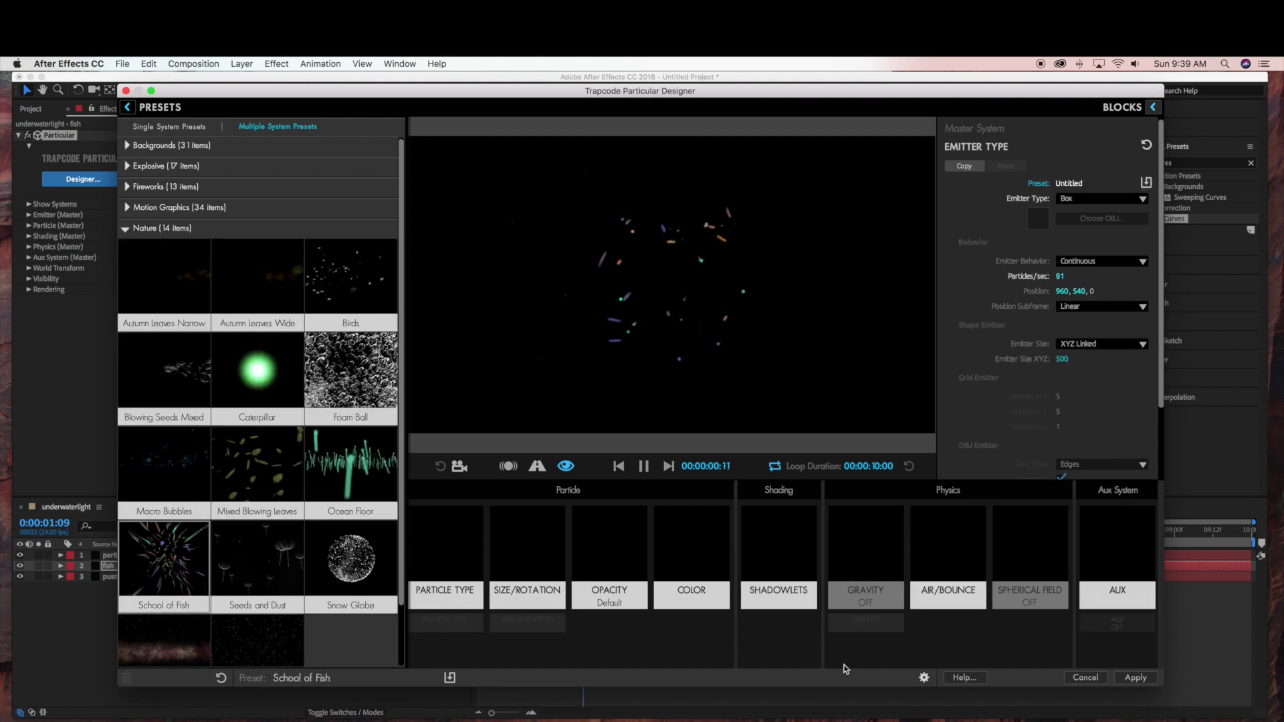
pyautogui.click(1143, 678)
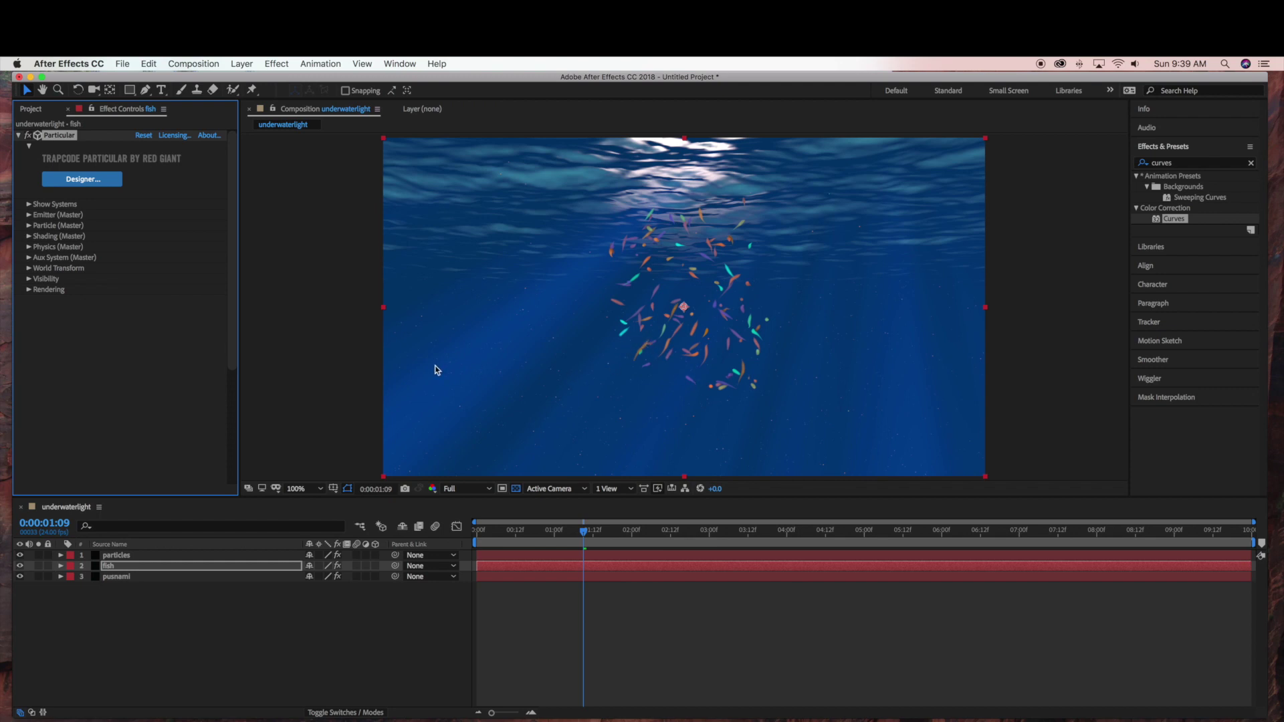
# Switch the fish Emitter Size to XYZ Individual and set Emitter Size X to 1500
pyautogui.click(29, 226)
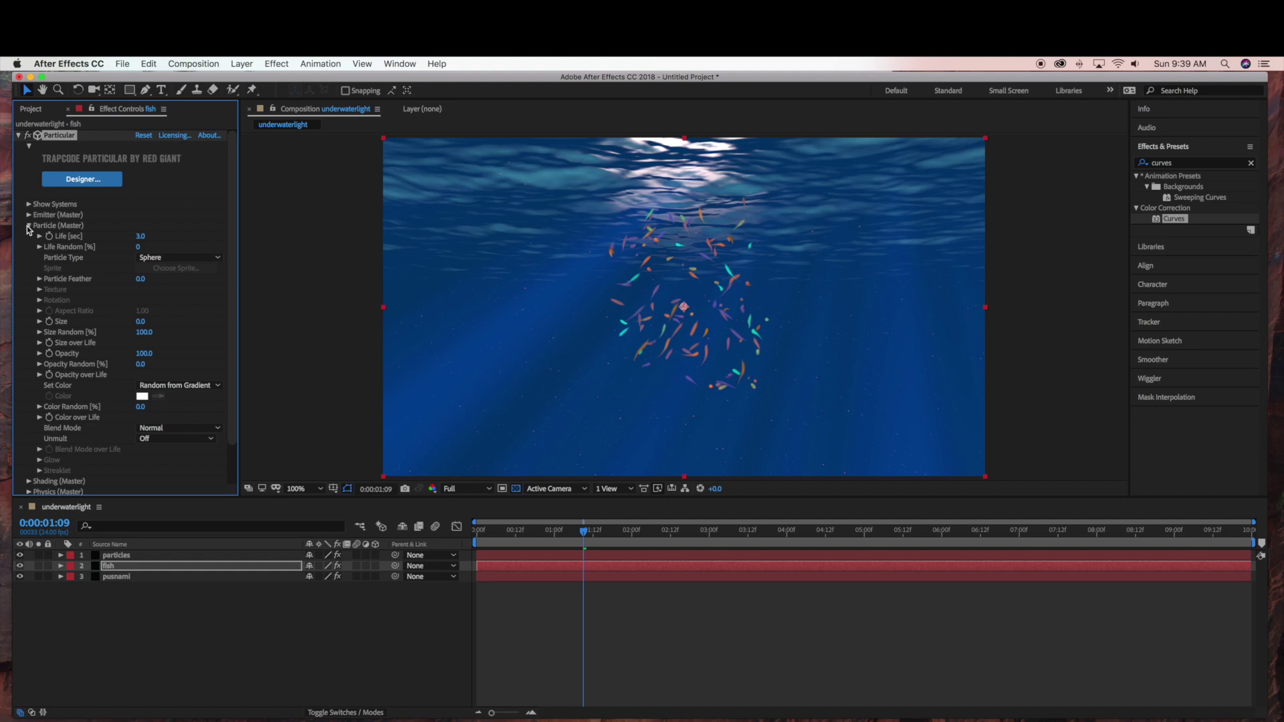
pyautogui.click(27, 224)
pyautogui.click(28, 215)
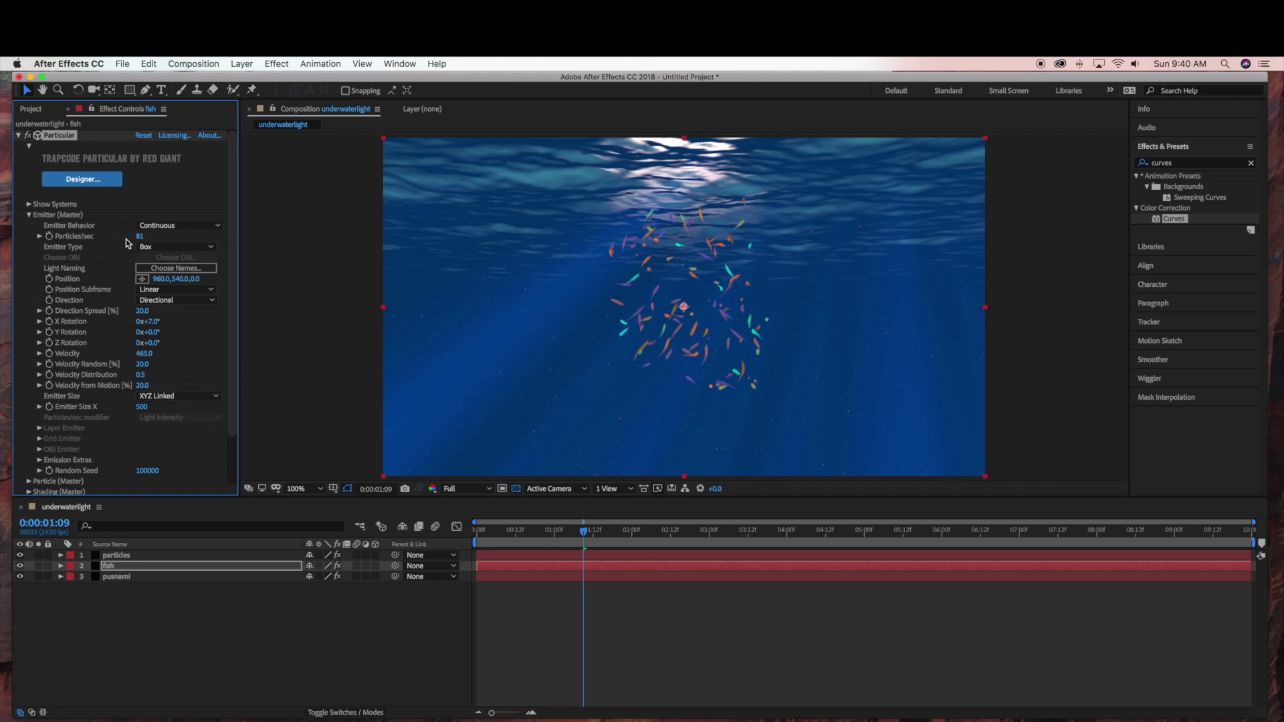
pyautogui.click(196, 396)
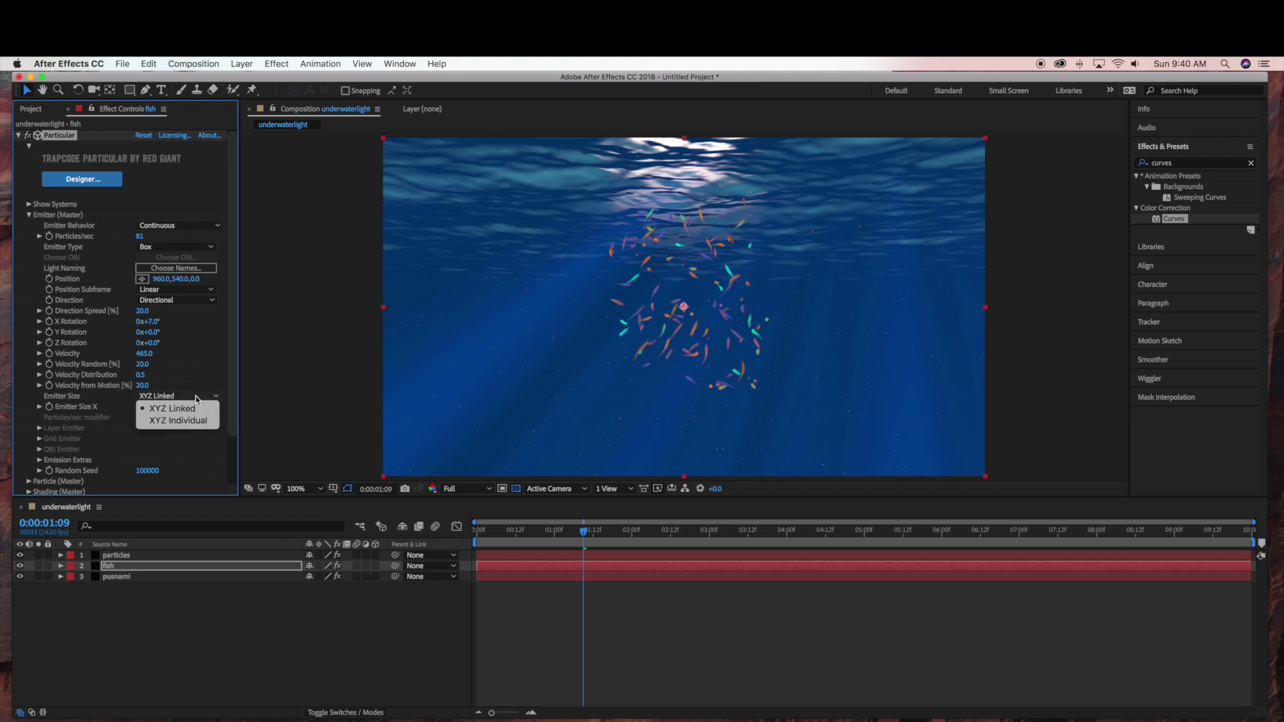
pyautogui.click(167, 419)
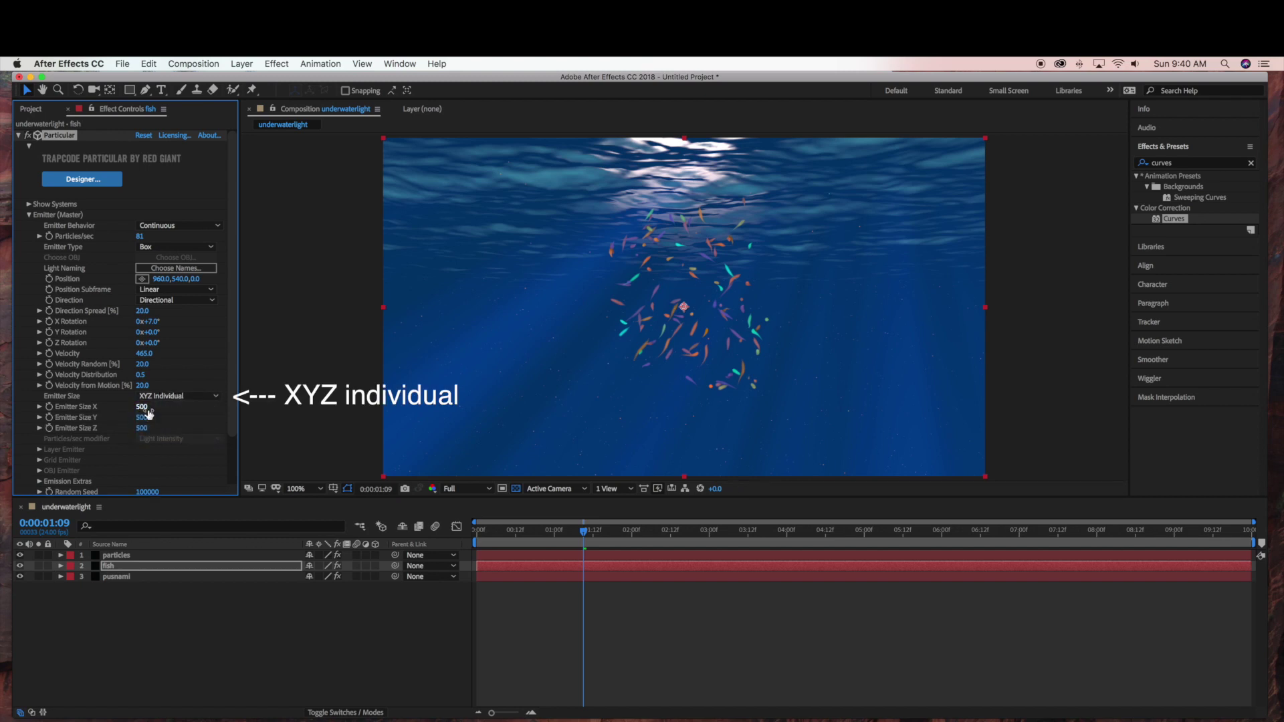
pyautogui.moveTo(142, 409); pyautogui.dragTo(166, 409)
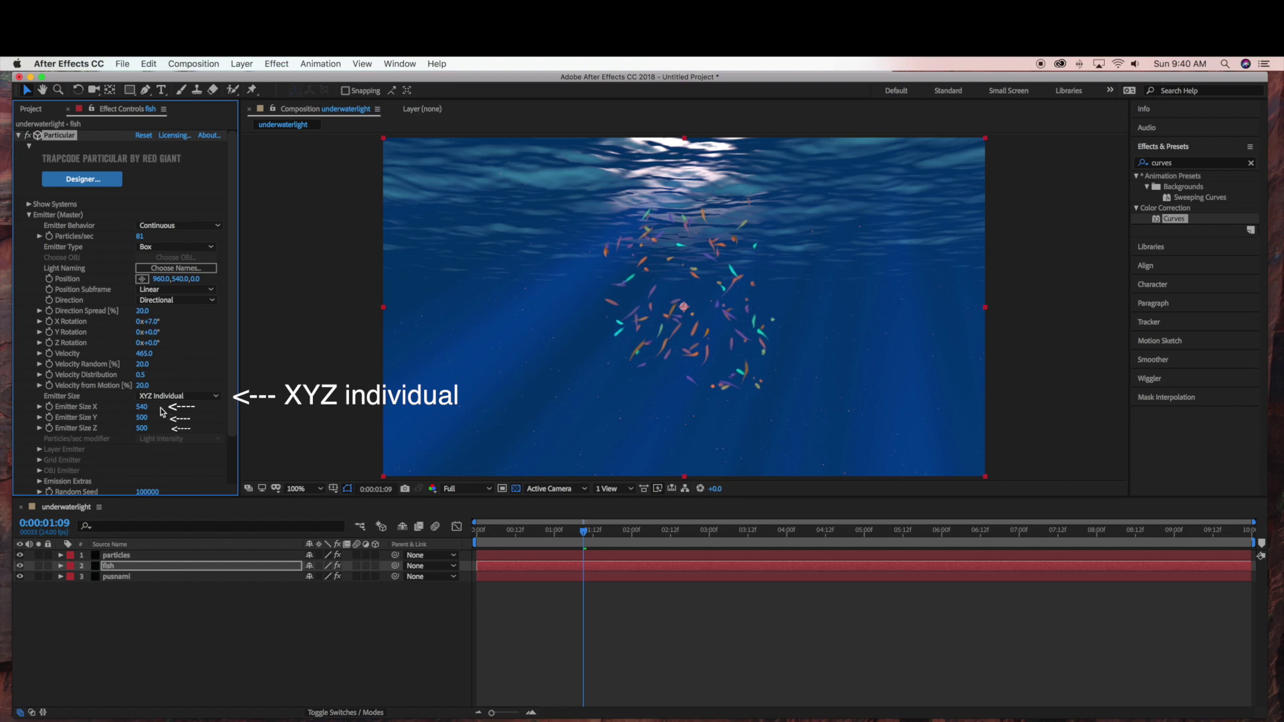
pyautogui.click(143, 408)
pyautogui.write('1500')
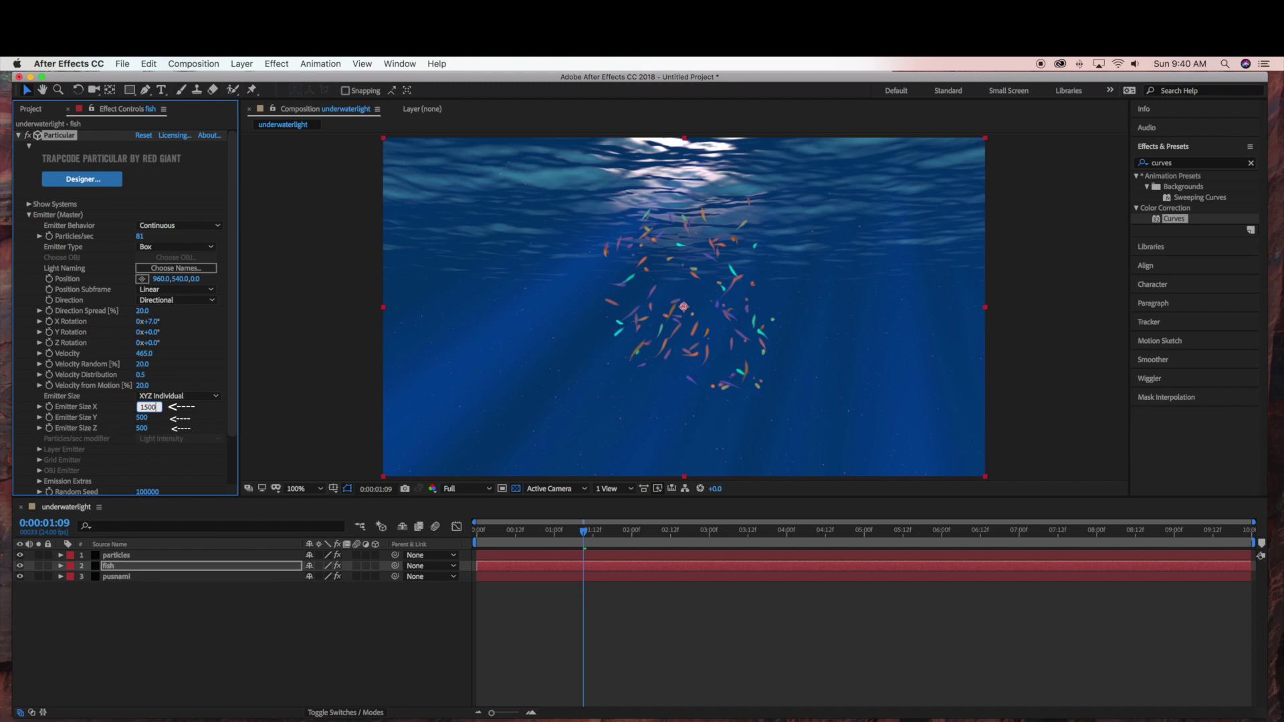
pyautogui.press('Return')
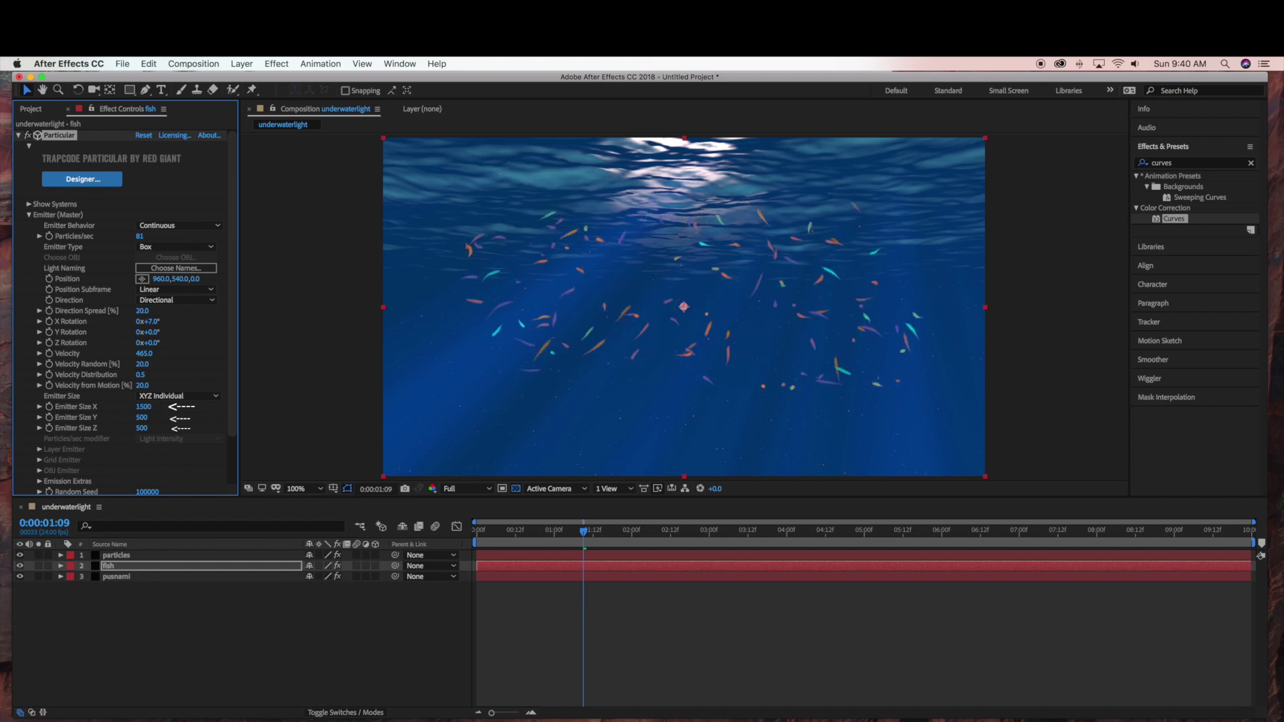
pyautogui.press('.')
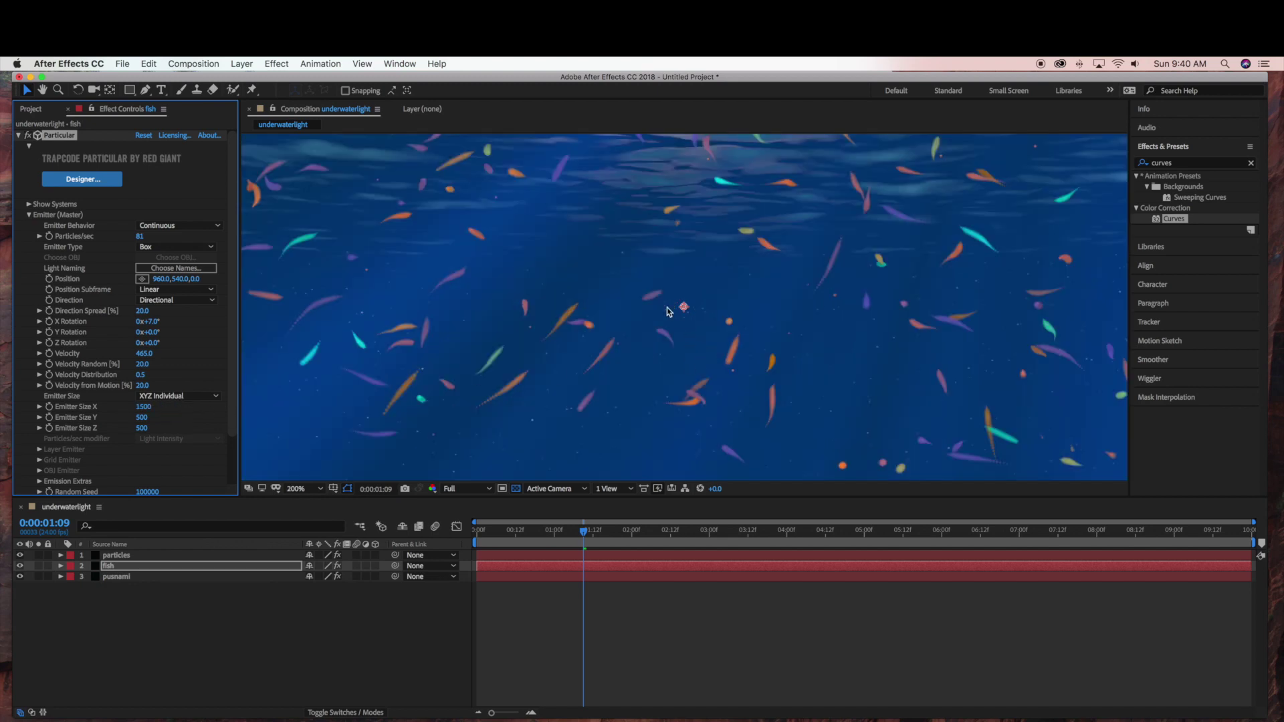
pyautogui.press(',')
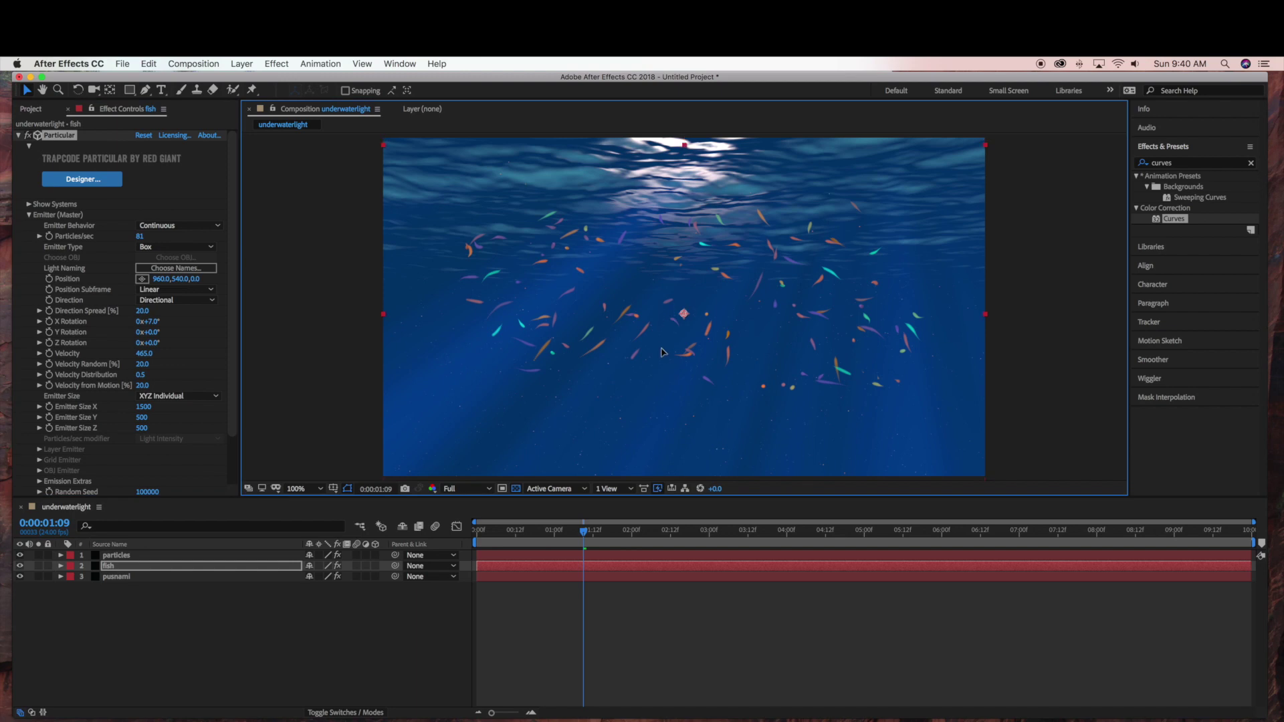
# Move the fish layer slightly lower in the frame
pyautogui.moveTo(659, 369); pyautogui.dragTo(659, 380)
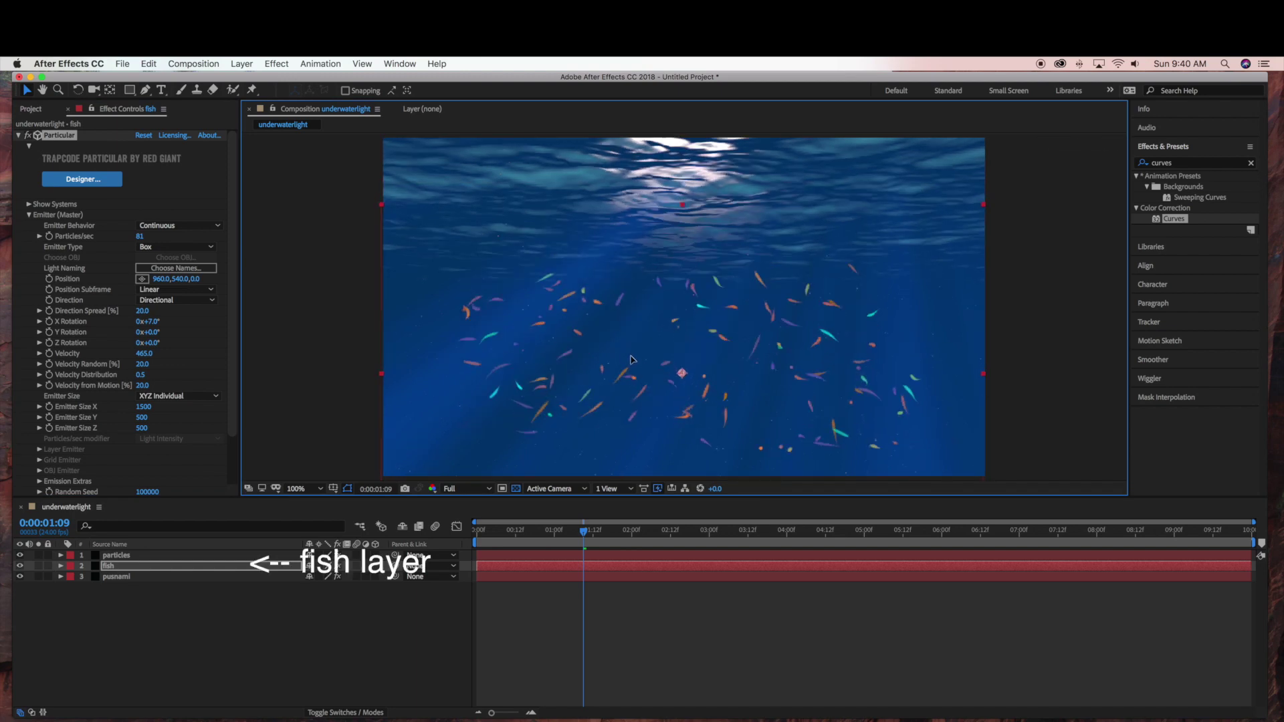
pyautogui.hotkey('shift', 'Down')
pyautogui.hotkey('shift', 'Down')
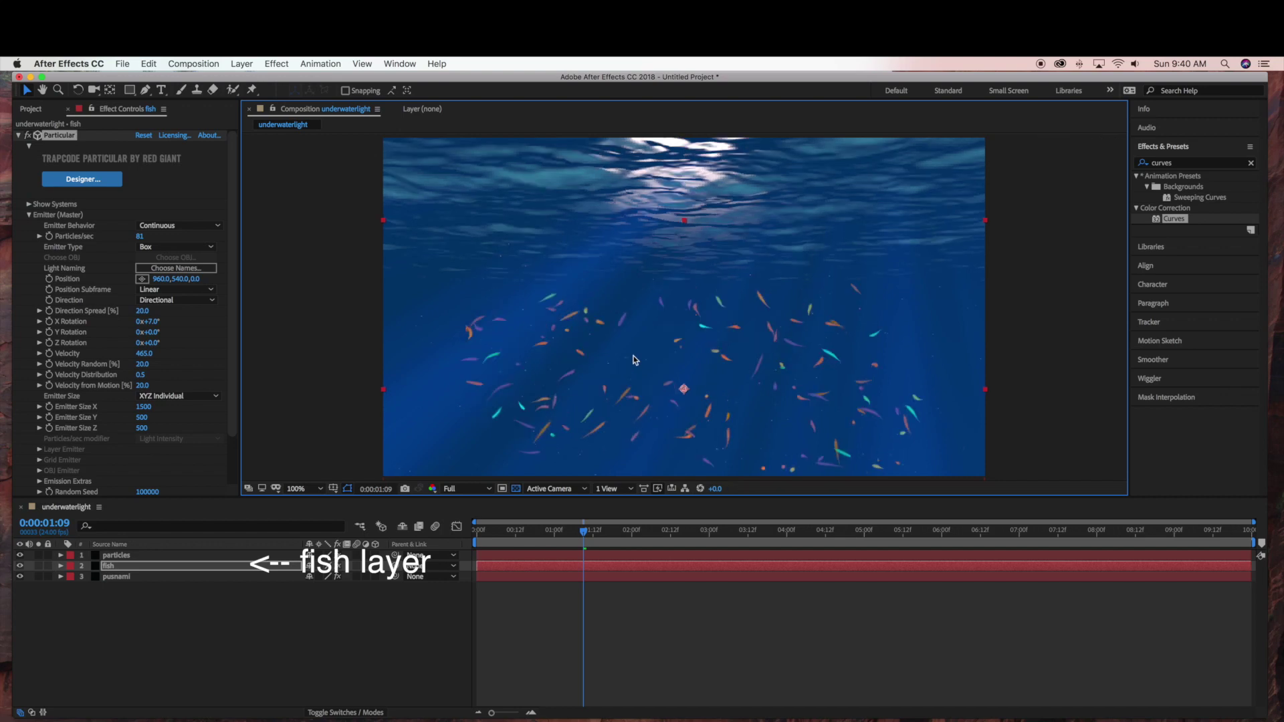
pyautogui.moveTo(637, 361); pyautogui.dragTo(642, 363)
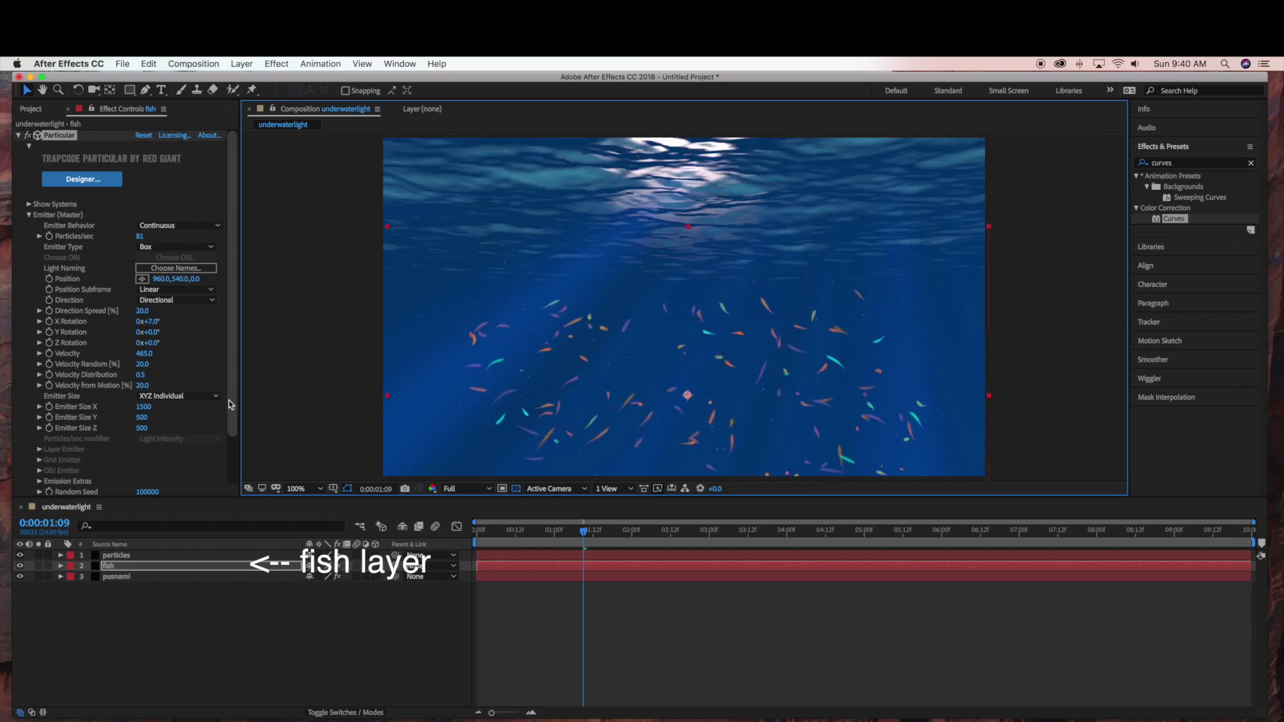
# Set Emitter Size X to 1600 and stretch the fish layer's box slightly wider
pyautogui.click(143, 407)
pyautogui.write('1')
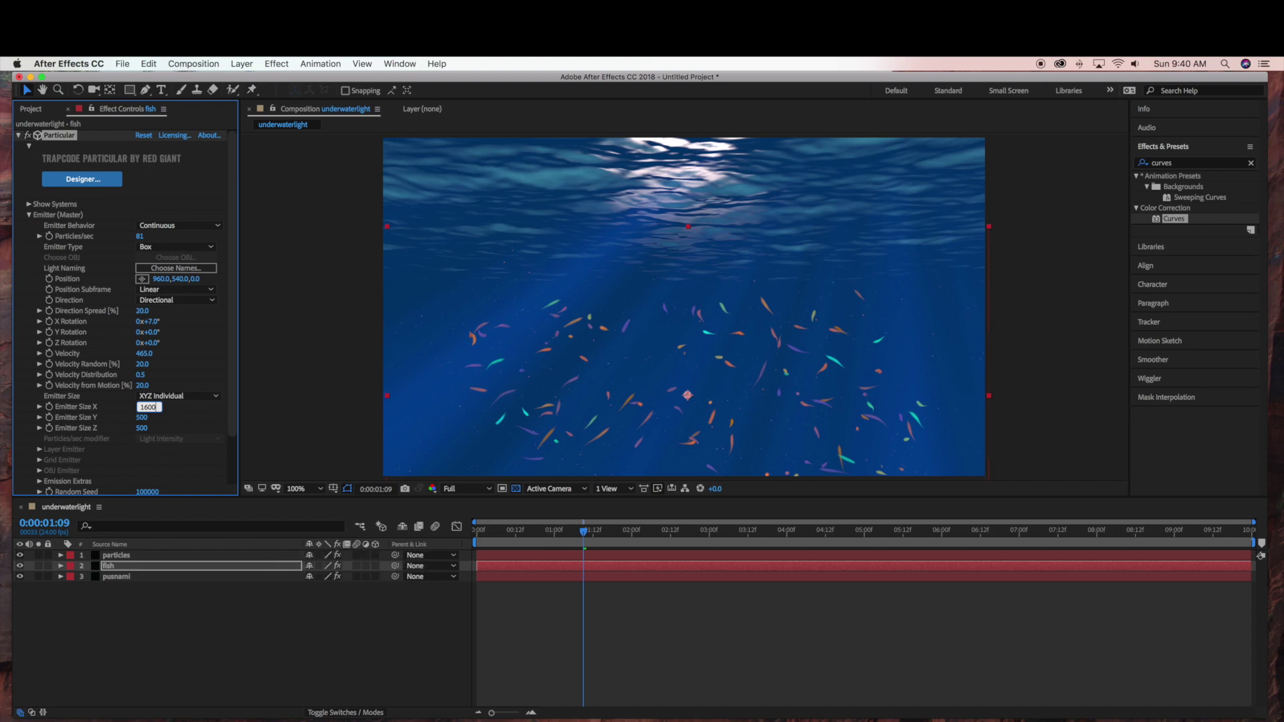
pyautogui.press('Return')
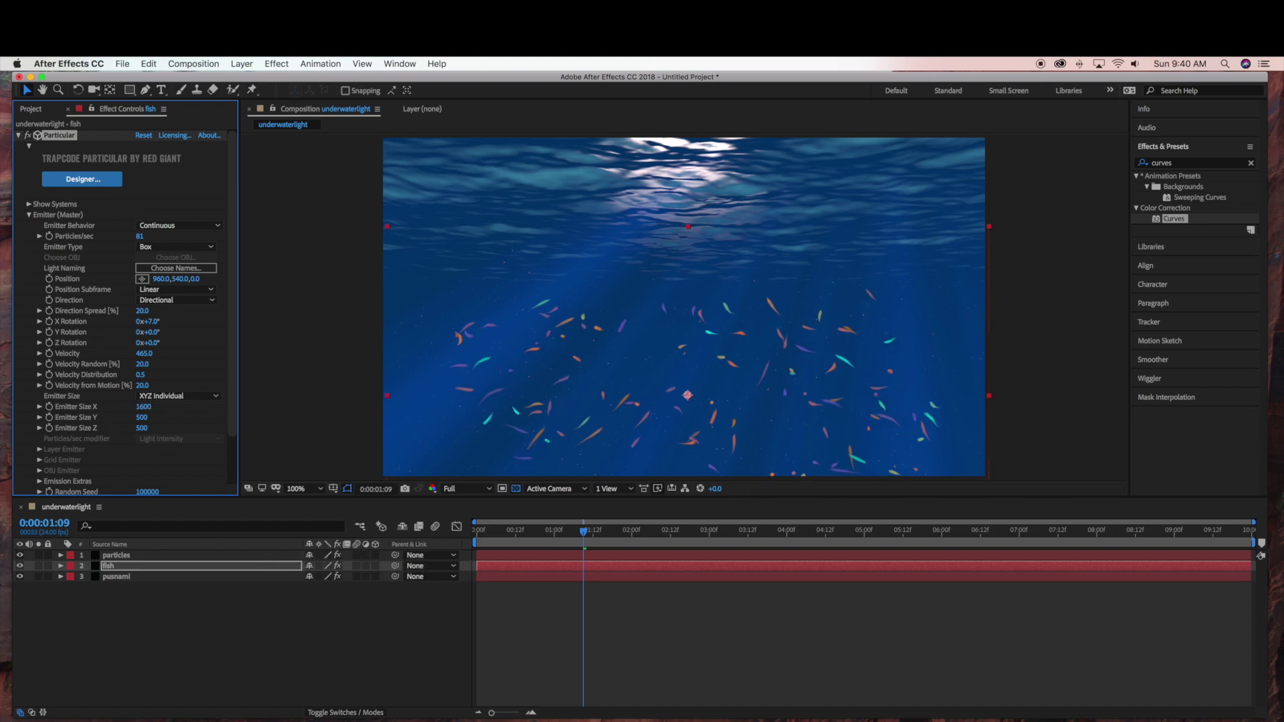
pyautogui.click(385, 399)
pyautogui.moveTo(377, 395); pyautogui.dragTo(375, 401)
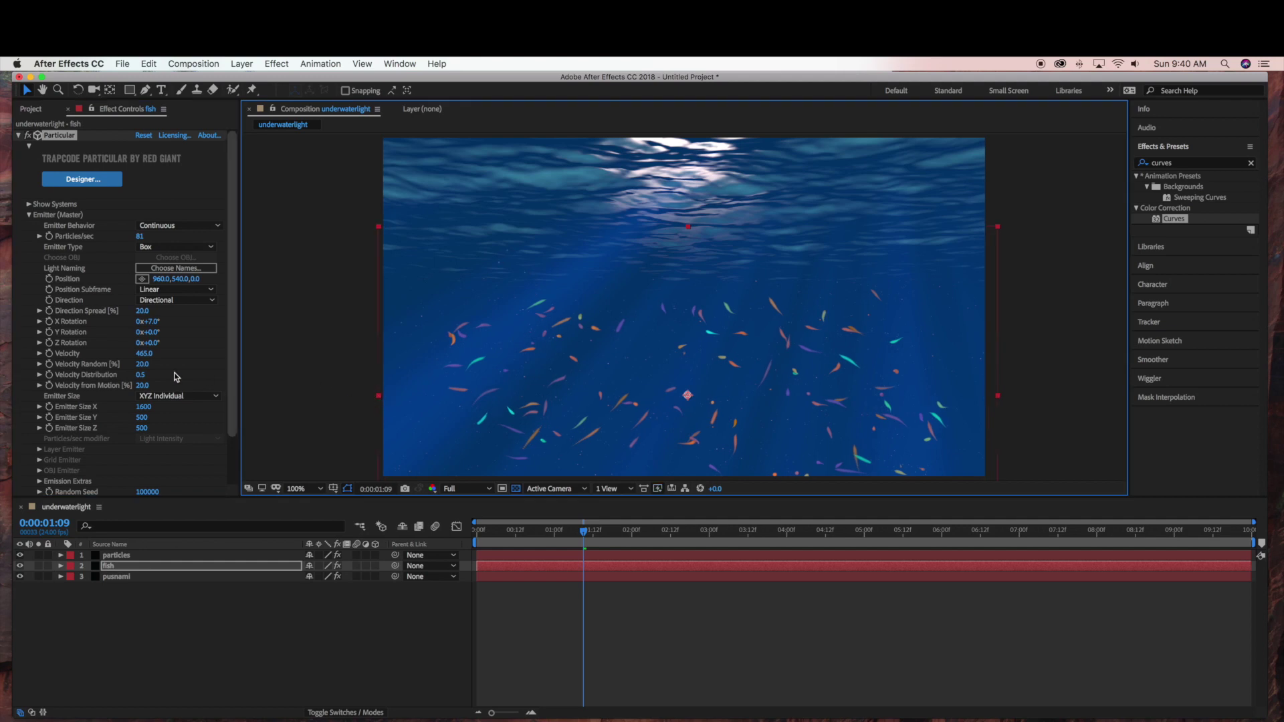
pyautogui.click(30, 215)
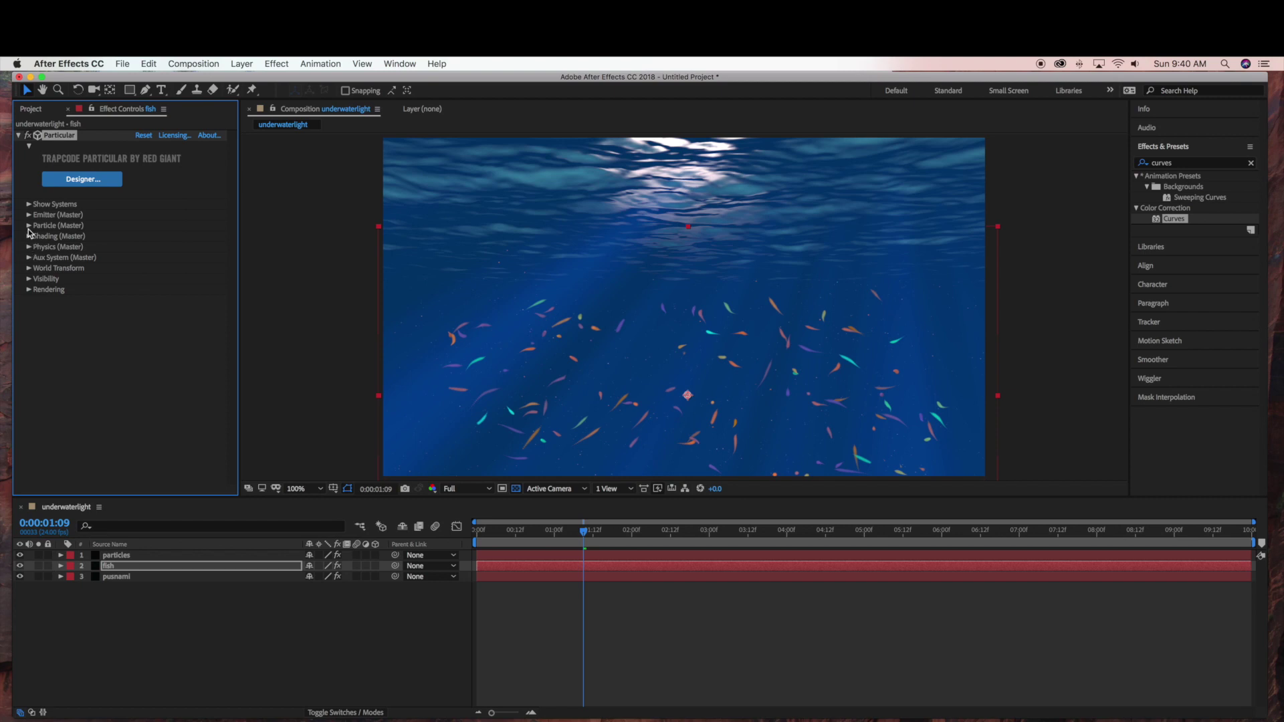
# Colour the fish with the rainbow Color over Life gradient preset, keeping Normal blend mode
pyautogui.click(29, 226)
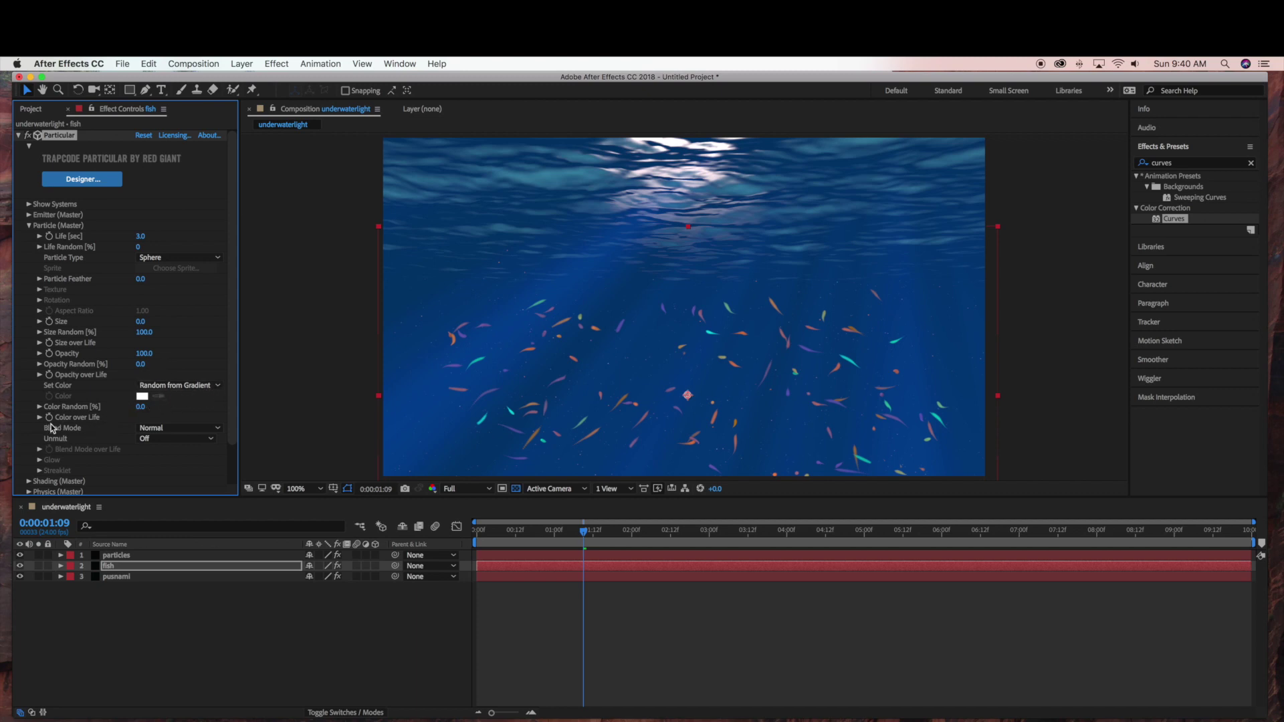
pyautogui.click(163, 429)
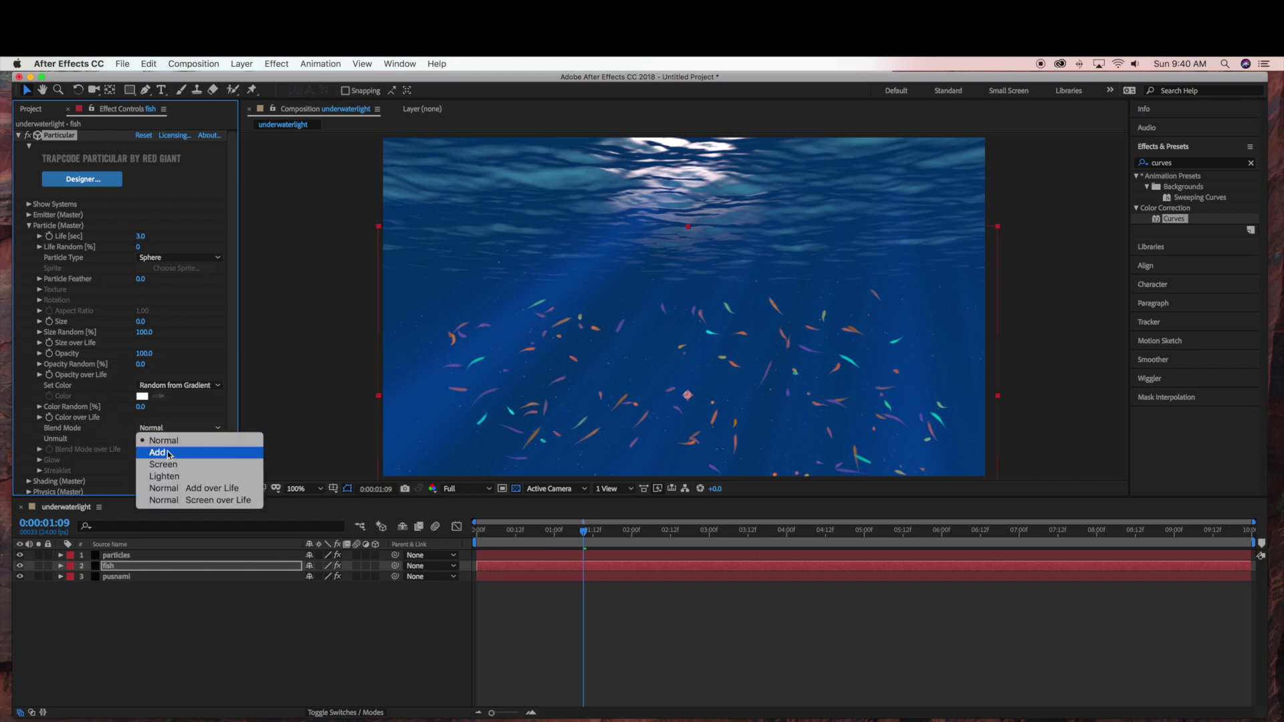
pyautogui.click(38, 417)
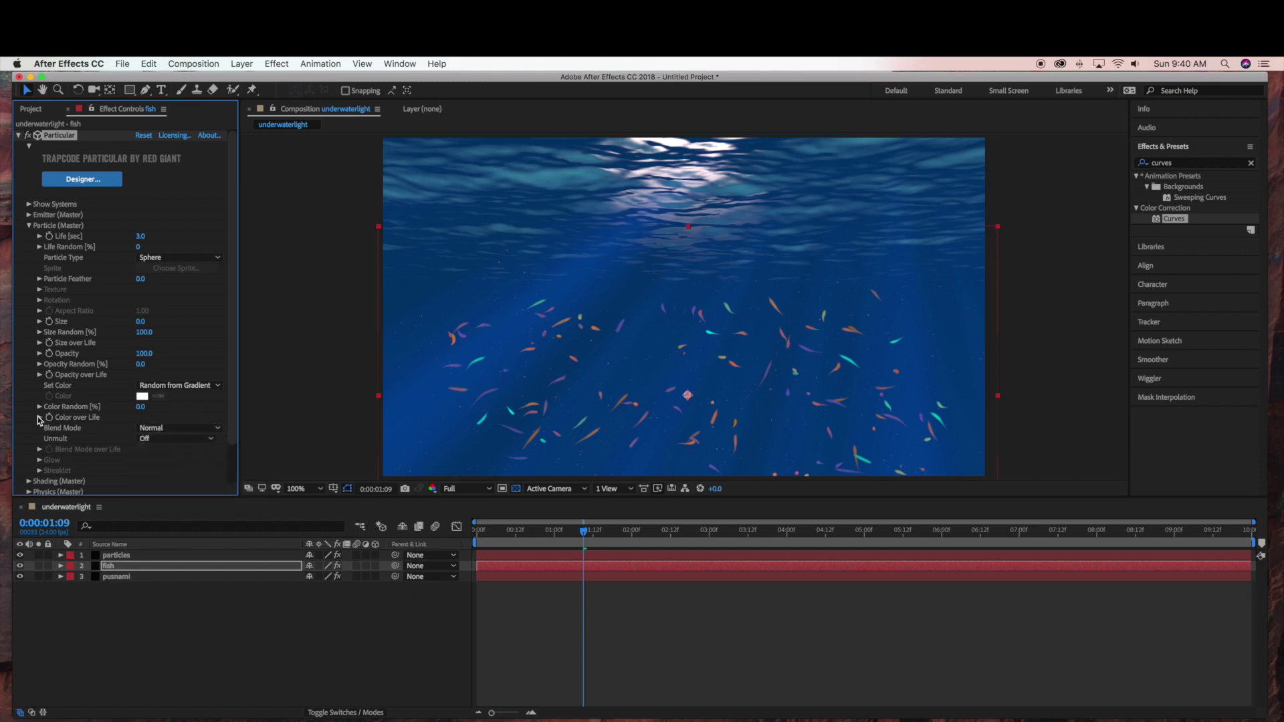
pyautogui.click(39, 417)
pyautogui.scroll(-2, 38, 419)
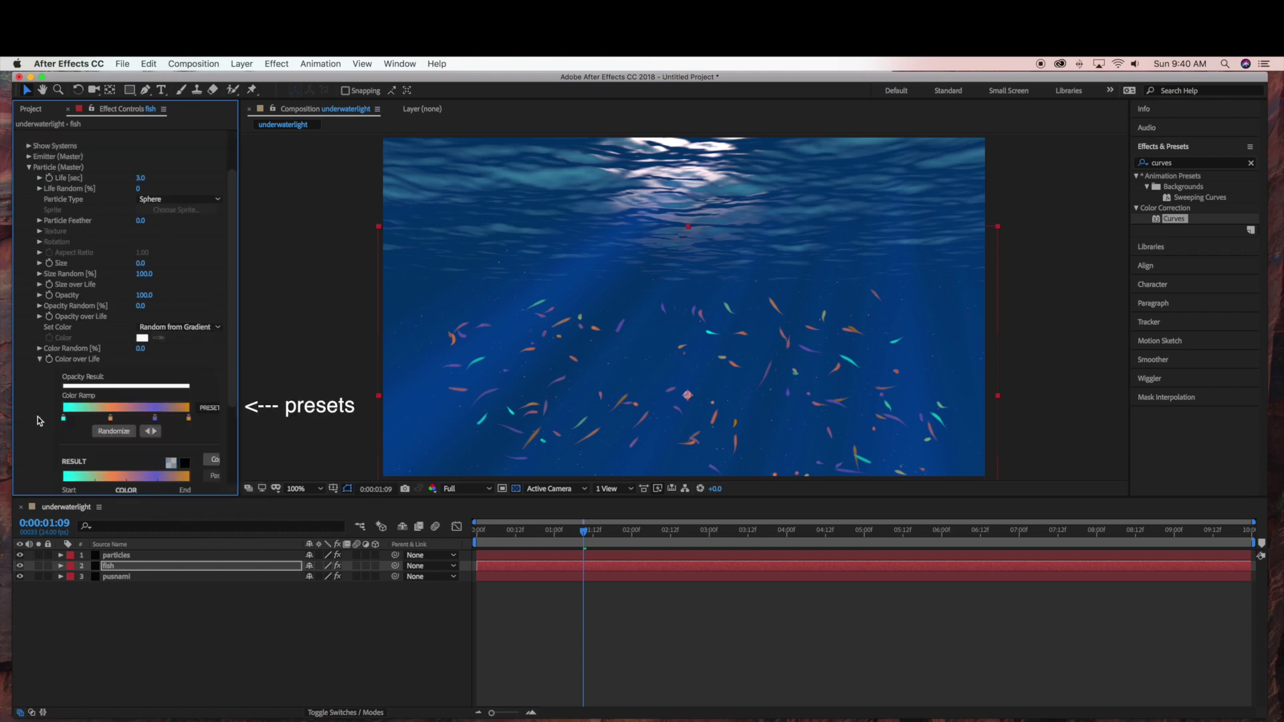
pyautogui.click(212, 411)
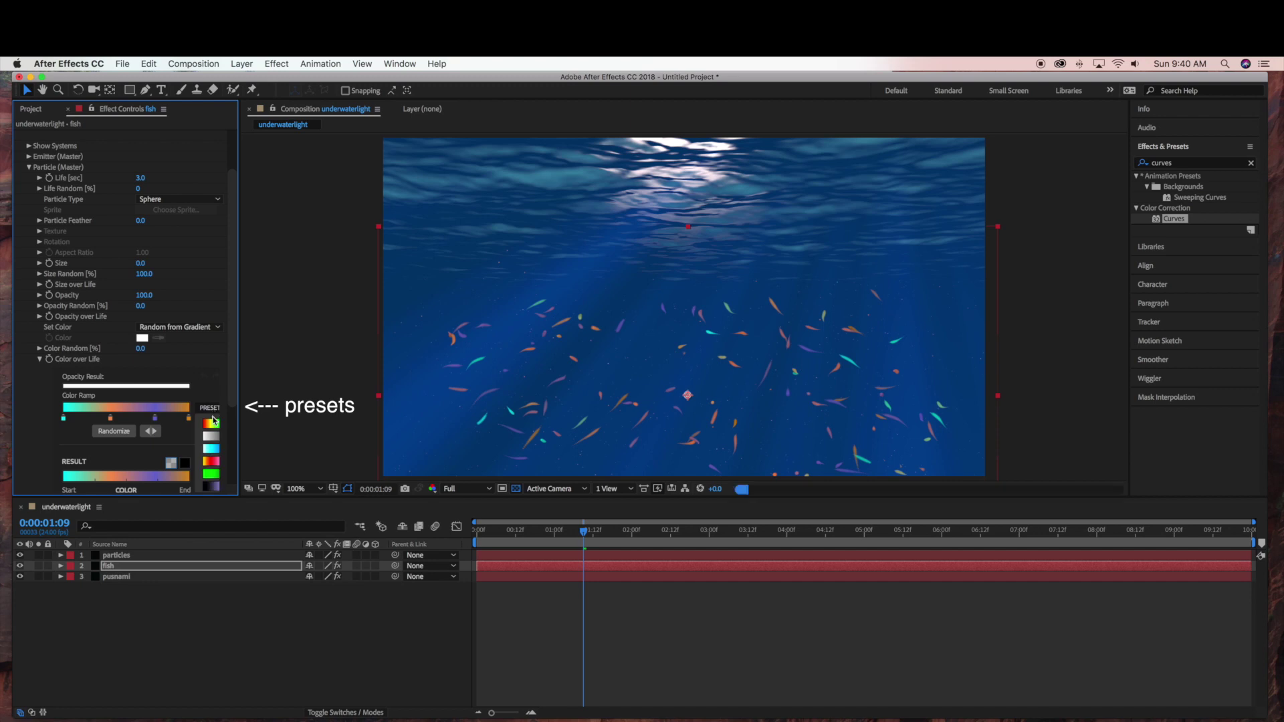
pyautogui.click(214, 427)
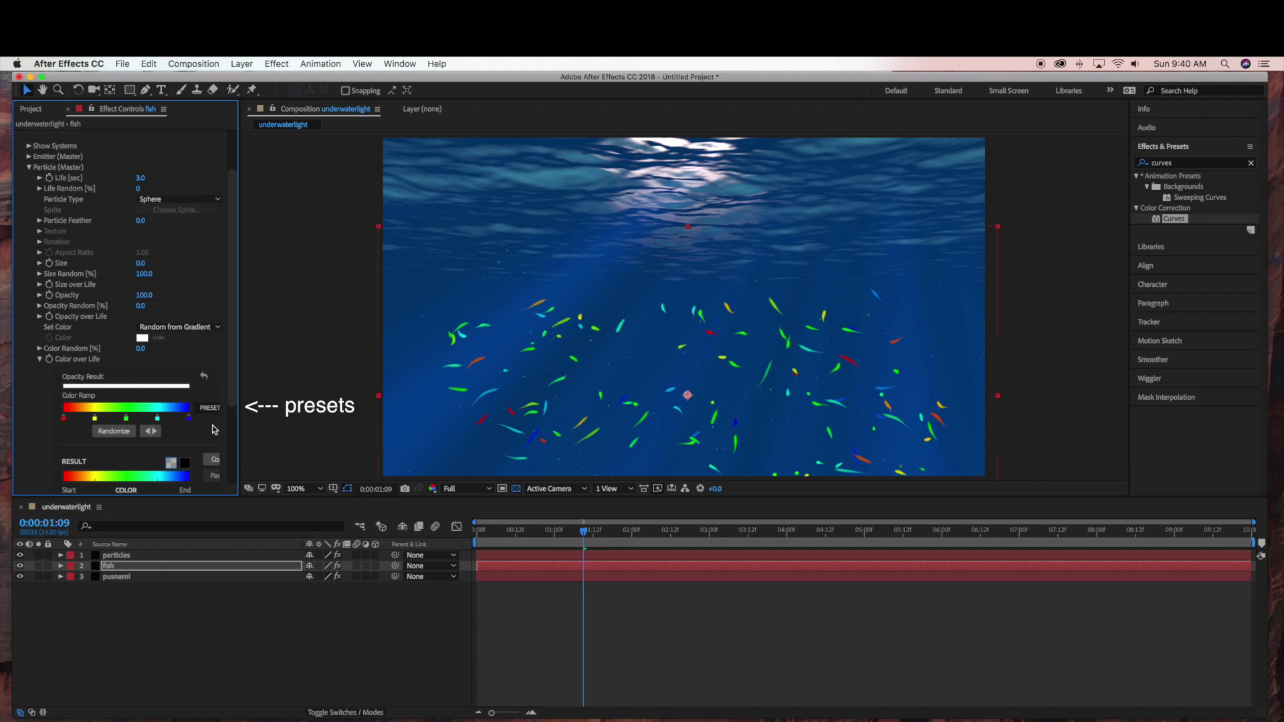
pyautogui.click(40, 359)
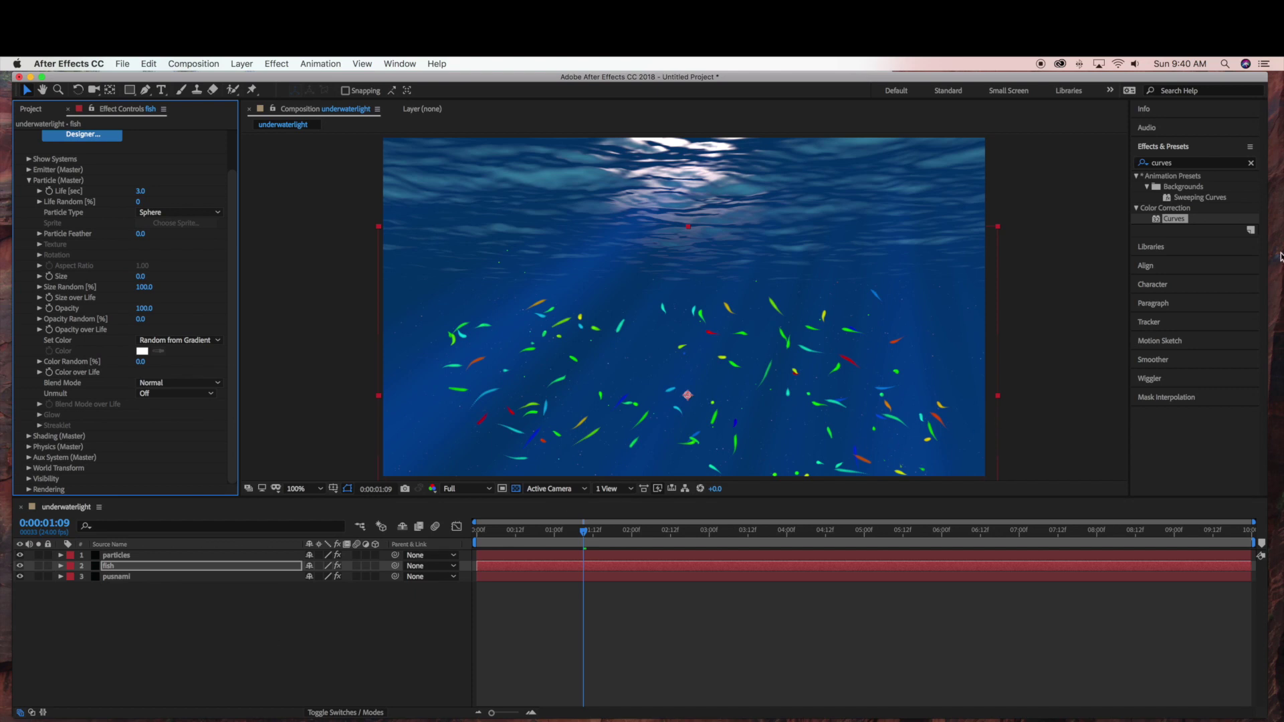
# Add a Glow effect to the fish layer and raise its Glow Radius from 10 to 33
pyautogui.click(1252, 165)
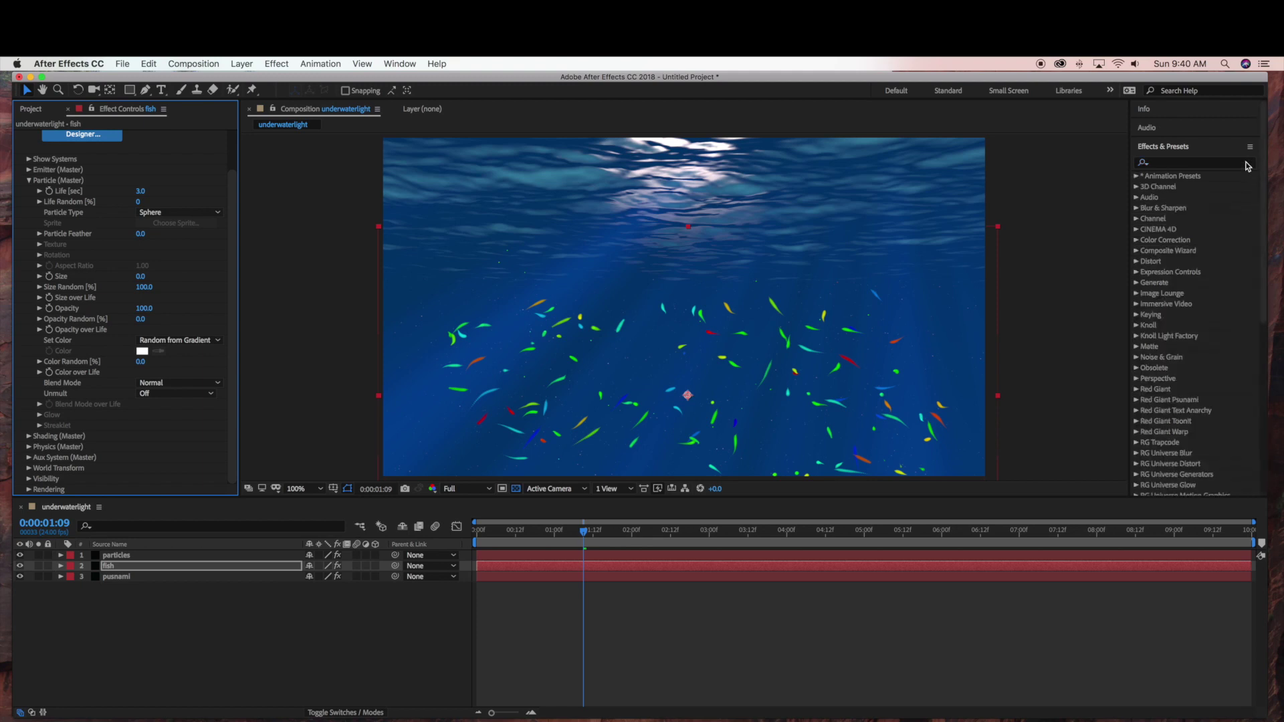
pyautogui.click(1241, 162)
pyautogui.write('glow')
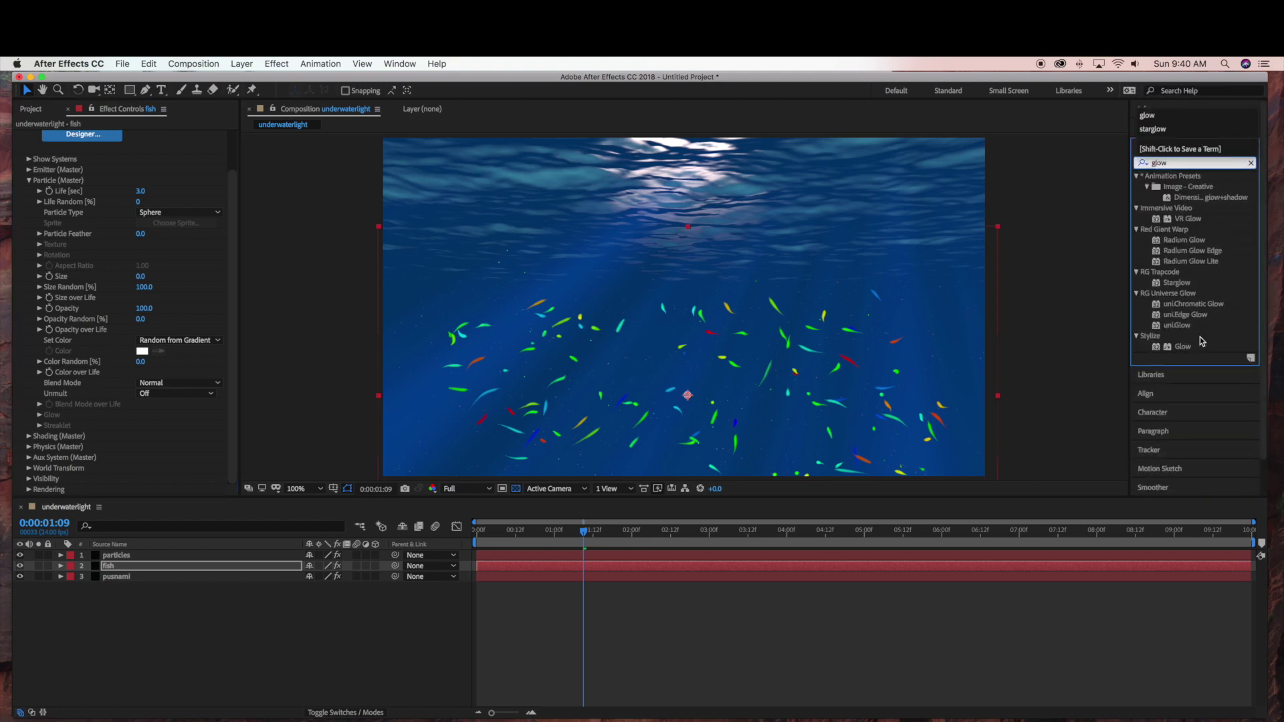
pyautogui.moveTo(1182, 346); pyautogui.dragTo(175, 570)
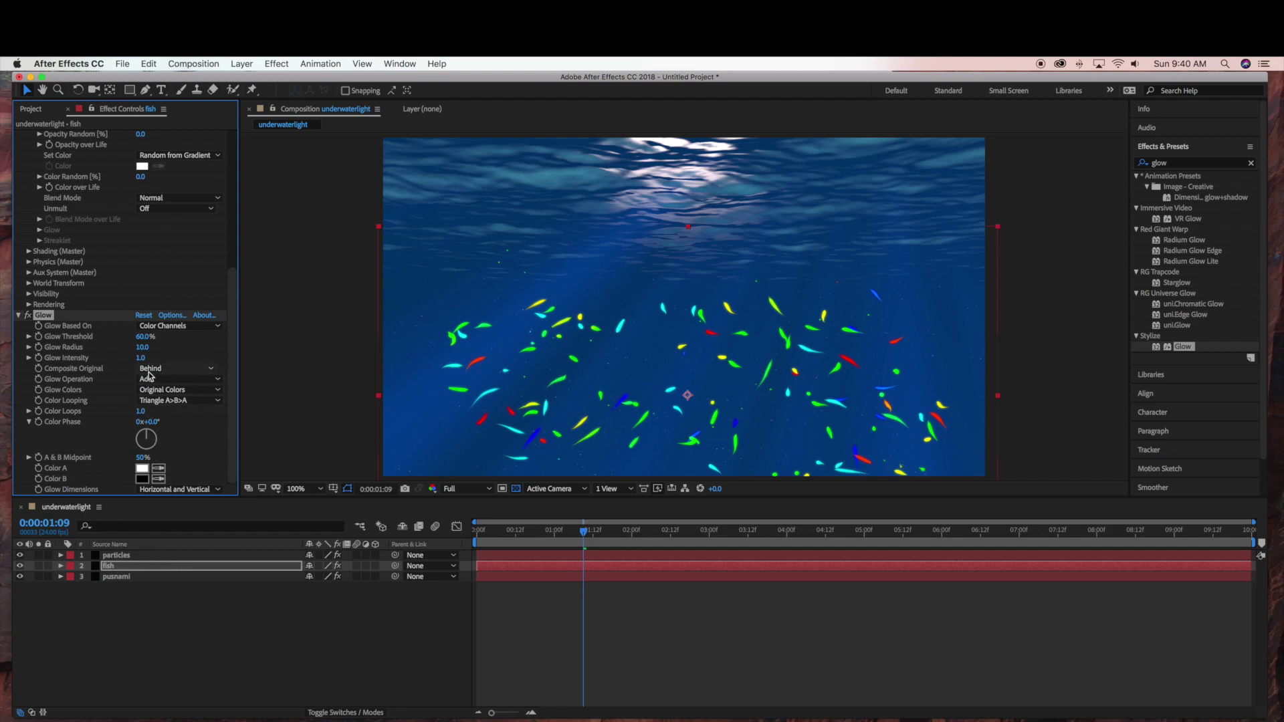
pyautogui.moveTo(142, 347); pyautogui.dragTo(155, 350)
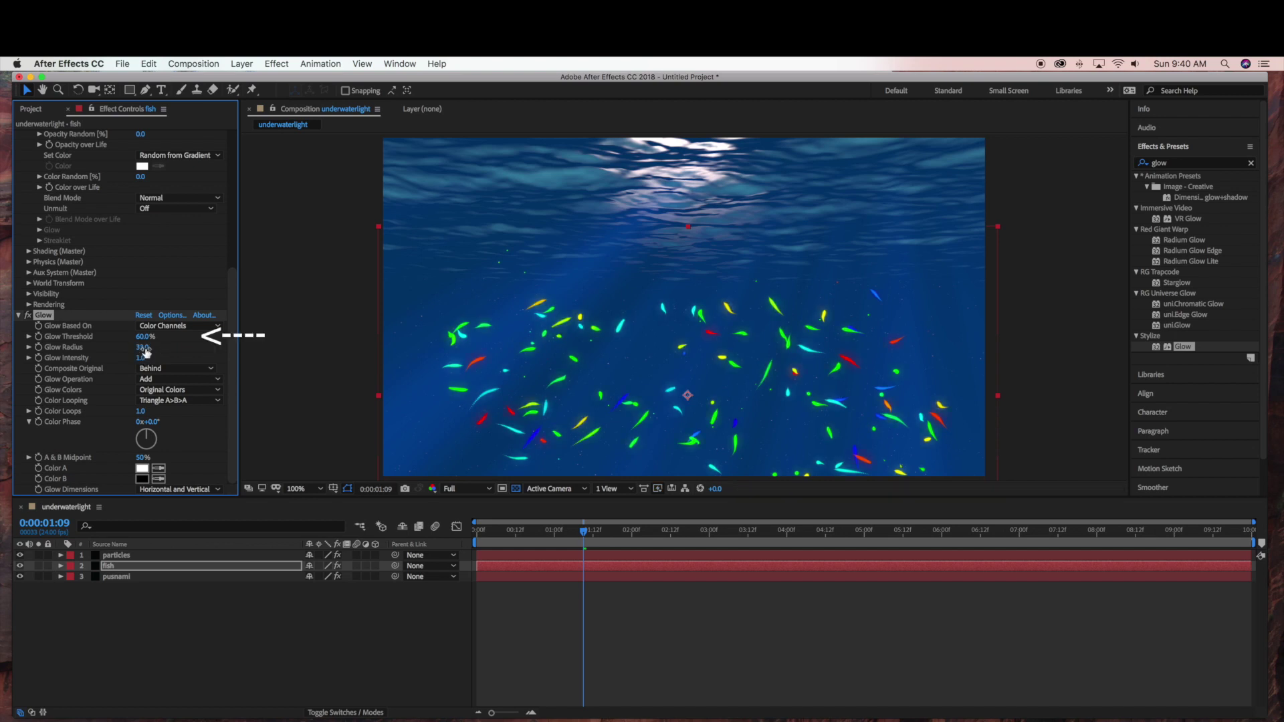
# Set the fish Glow Threshold to 65%, then fine-tune it up to 72.8%
pyautogui.click(144, 337)
pyautogui.write('65')
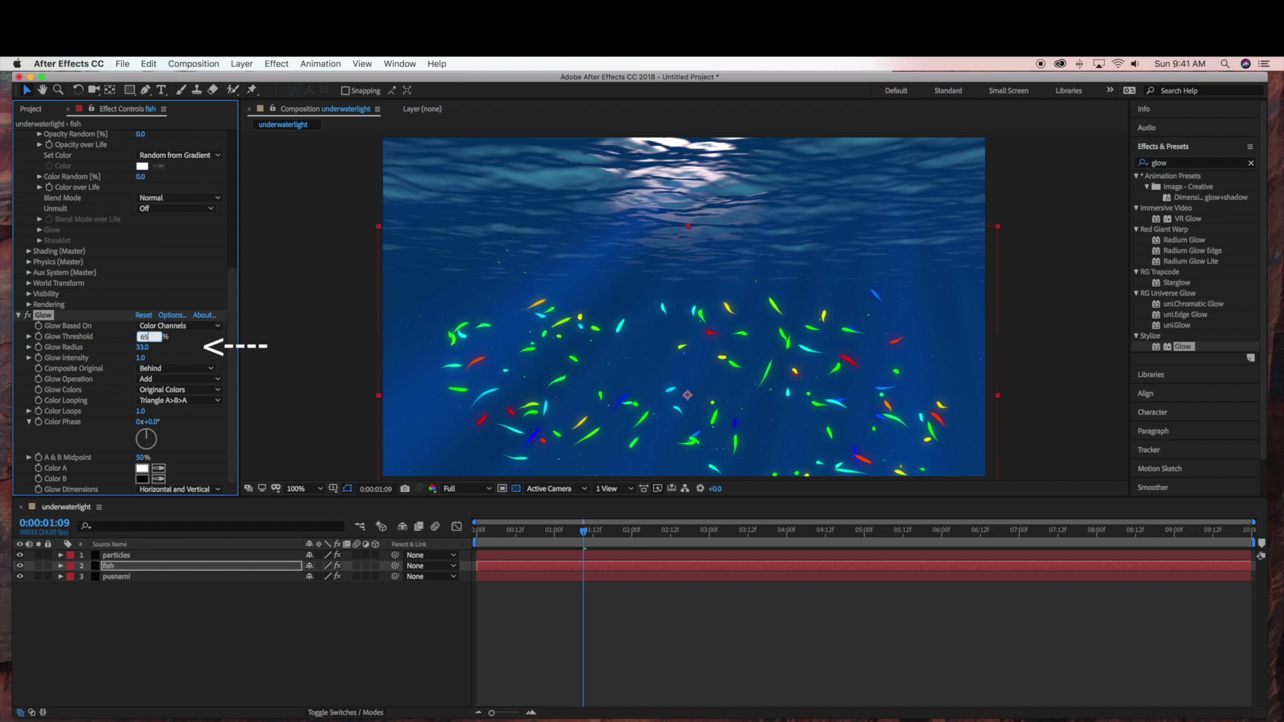
pyautogui.press('Return')
pyautogui.moveTo(142, 337); pyautogui.dragTo(154, 338)
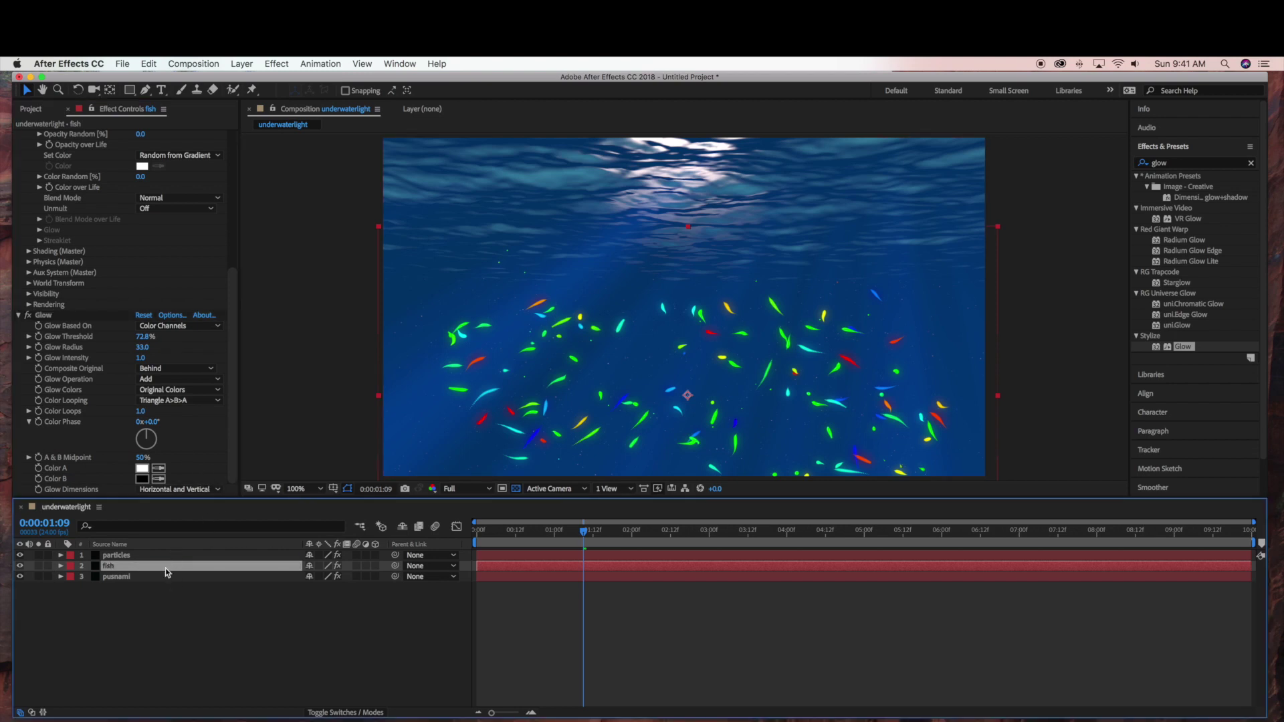
# Move the fish layer above particles and collapse its Glow and Particular effects
pyautogui.moveTo(164, 564); pyautogui.dragTo(166, 557)
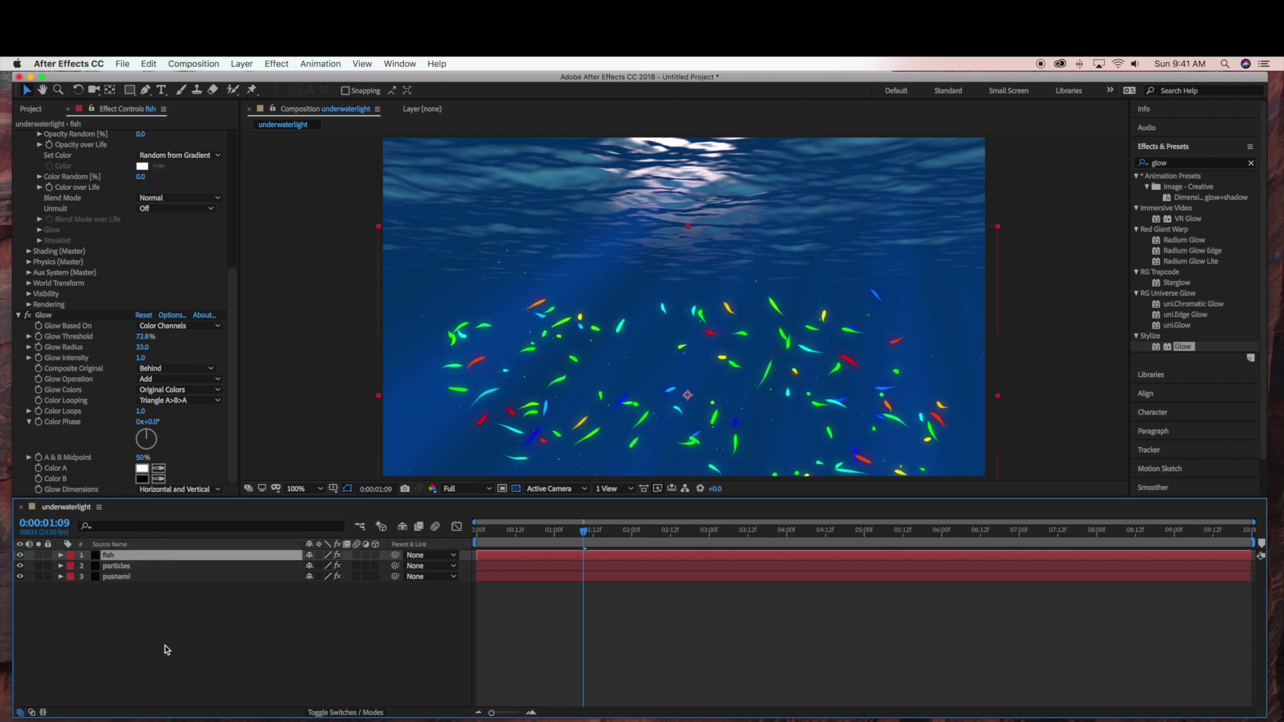
pyautogui.click(163, 615)
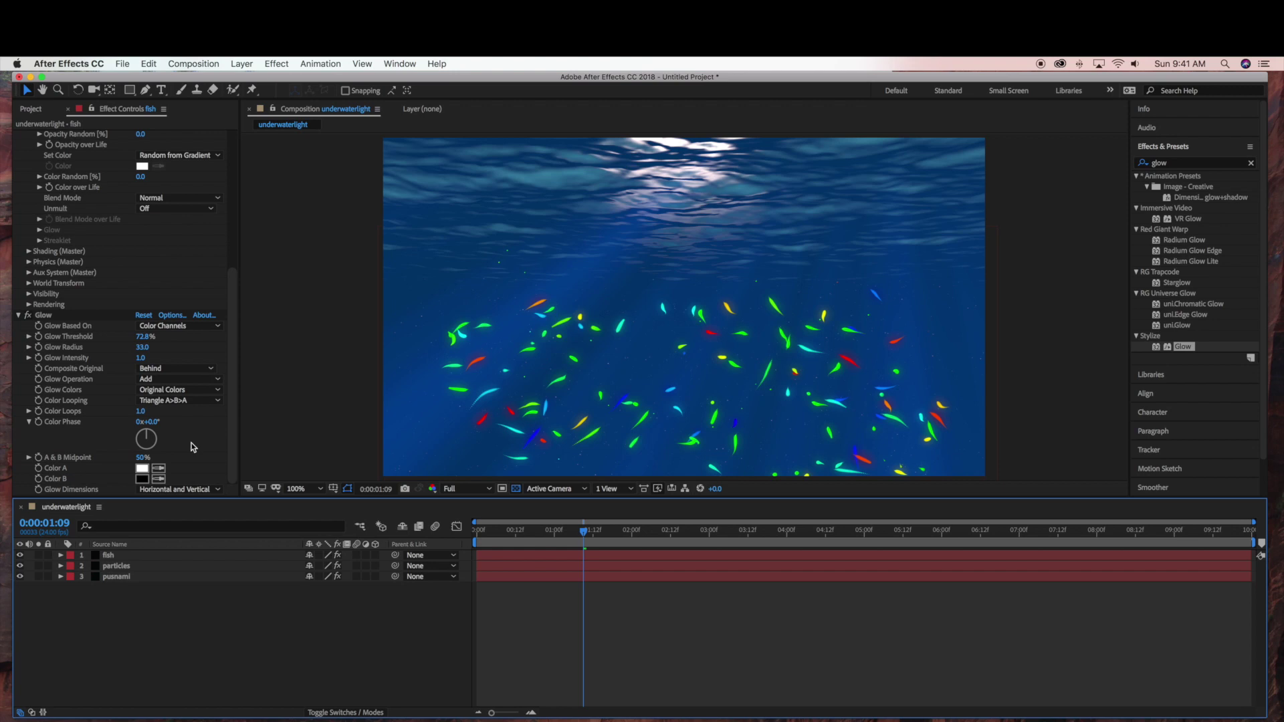
pyautogui.click(18, 316)
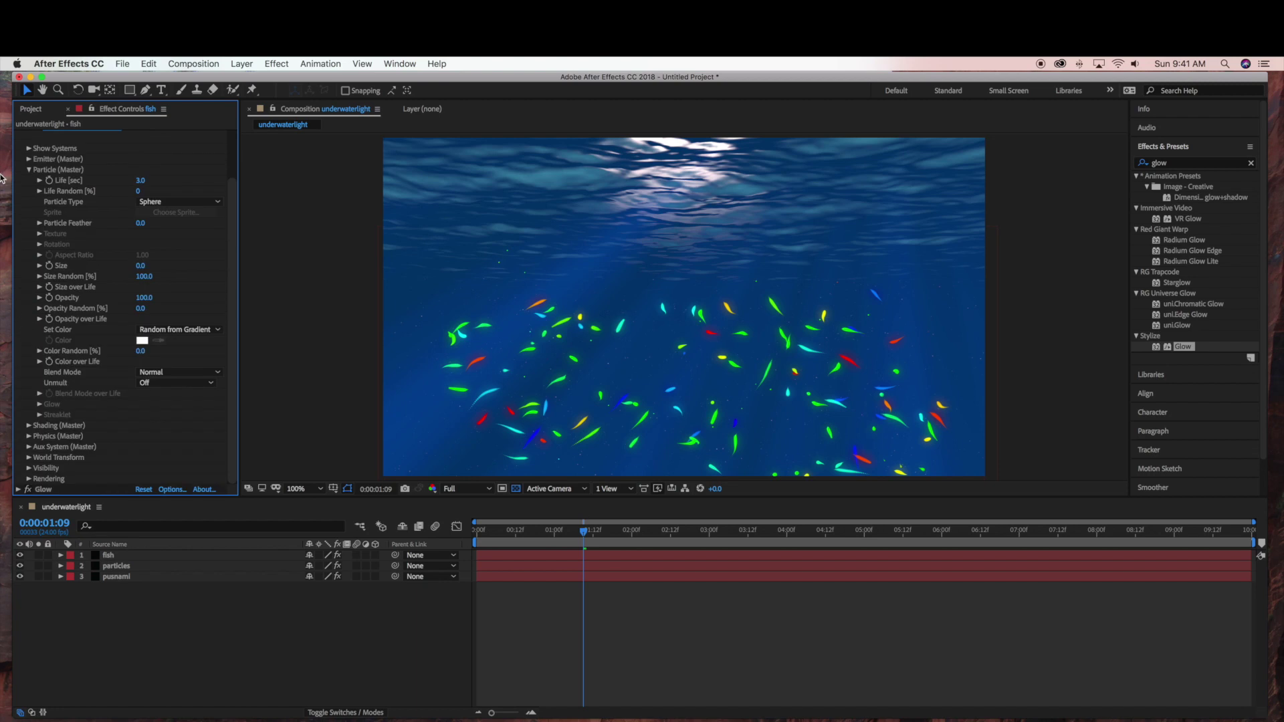
pyautogui.scroll(2, 48, 205)
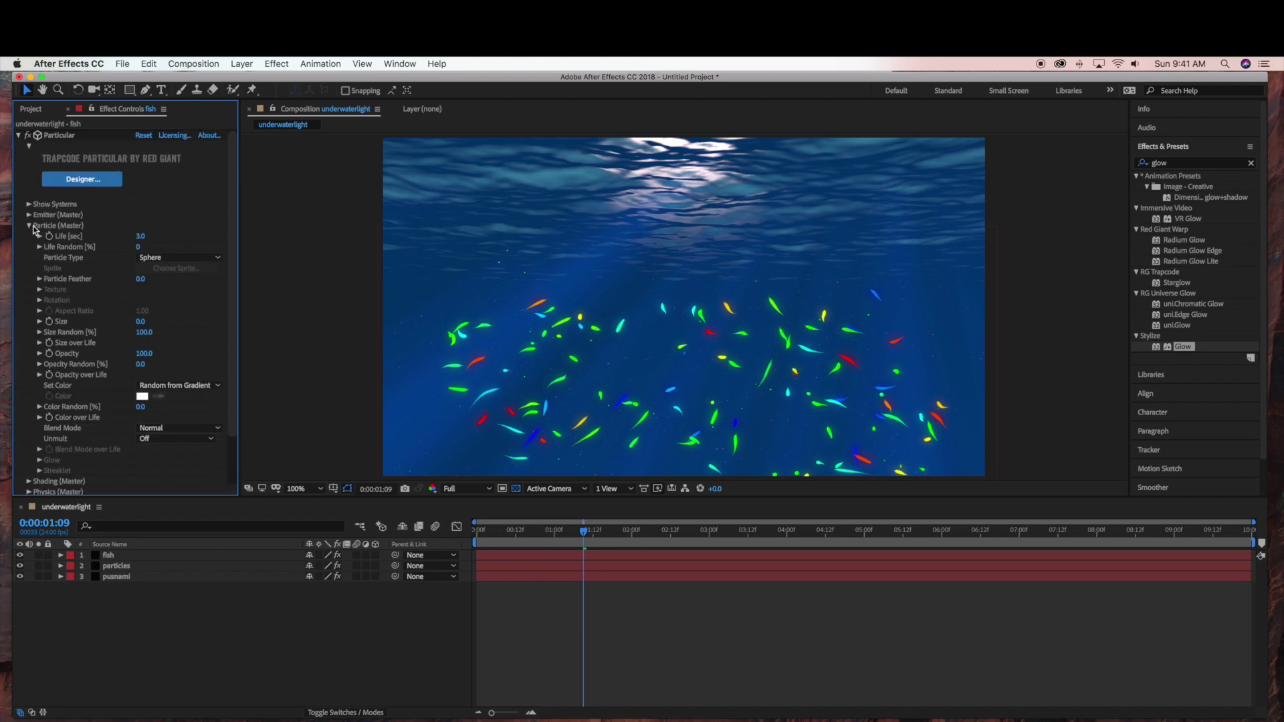
pyautogui.click(19, 136)
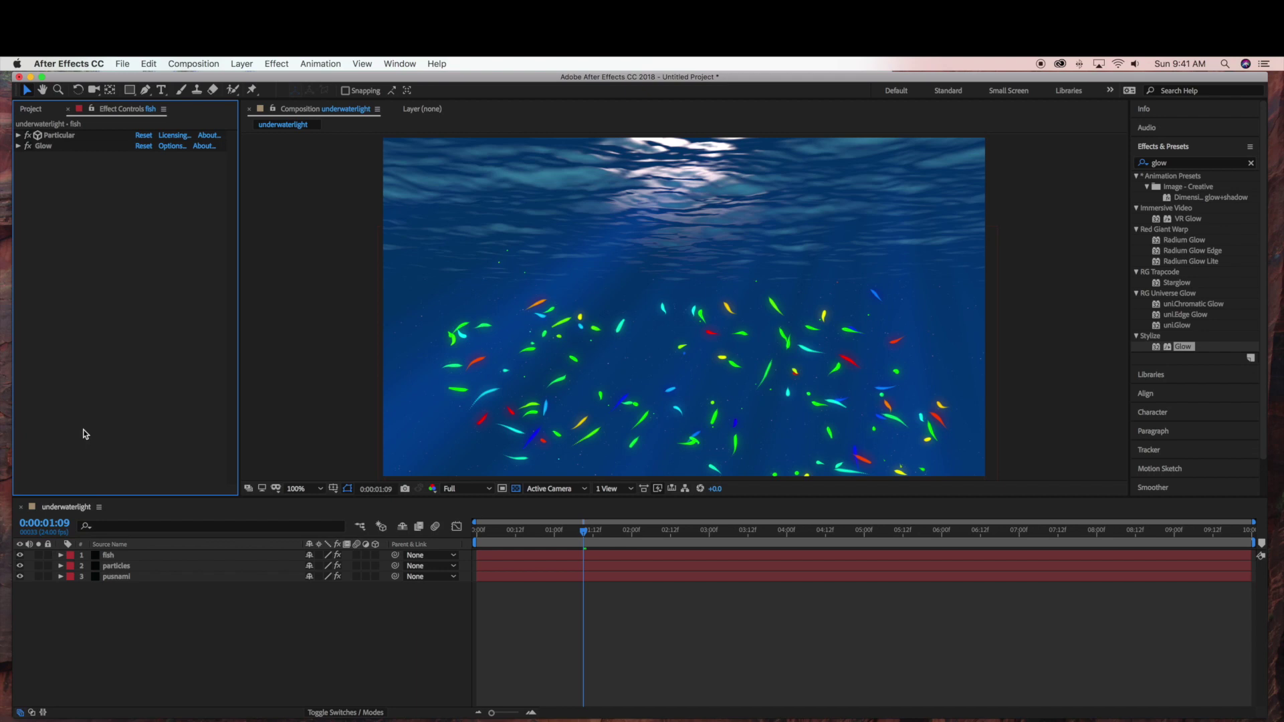
pyautogui.click(119, 578)
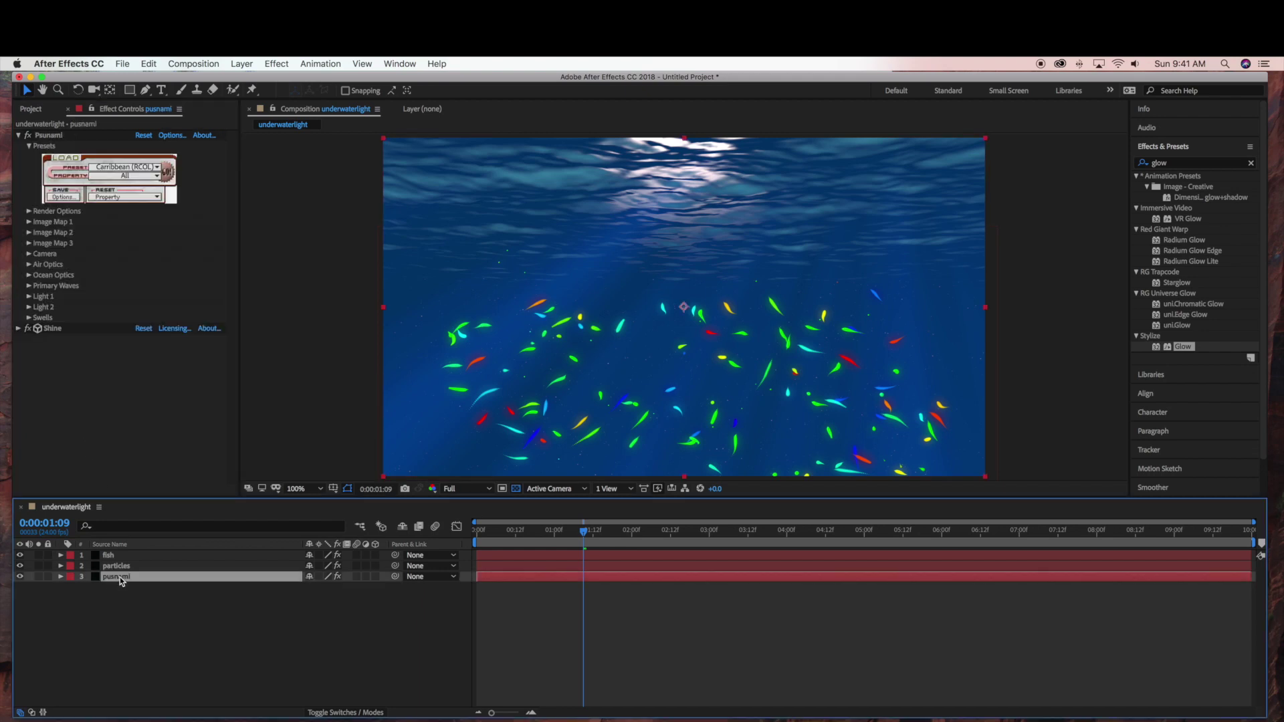
# Change Psunami's Render Options Gamma Scale from 0.65 to 0.70
pyautogui.click(29, 211)
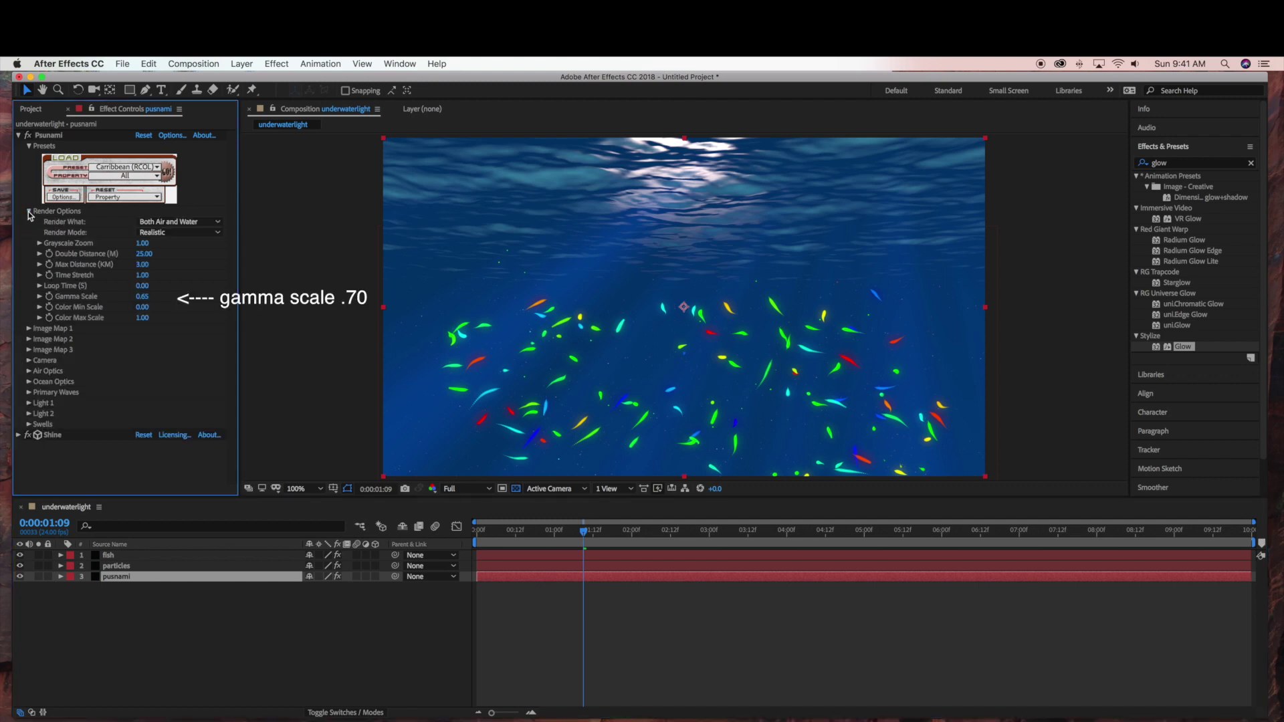
pyautogui.click(143, 298)
pyautogui.press('BackSpace')
pyautogui.write('.70')
pyautogui.press('Return')
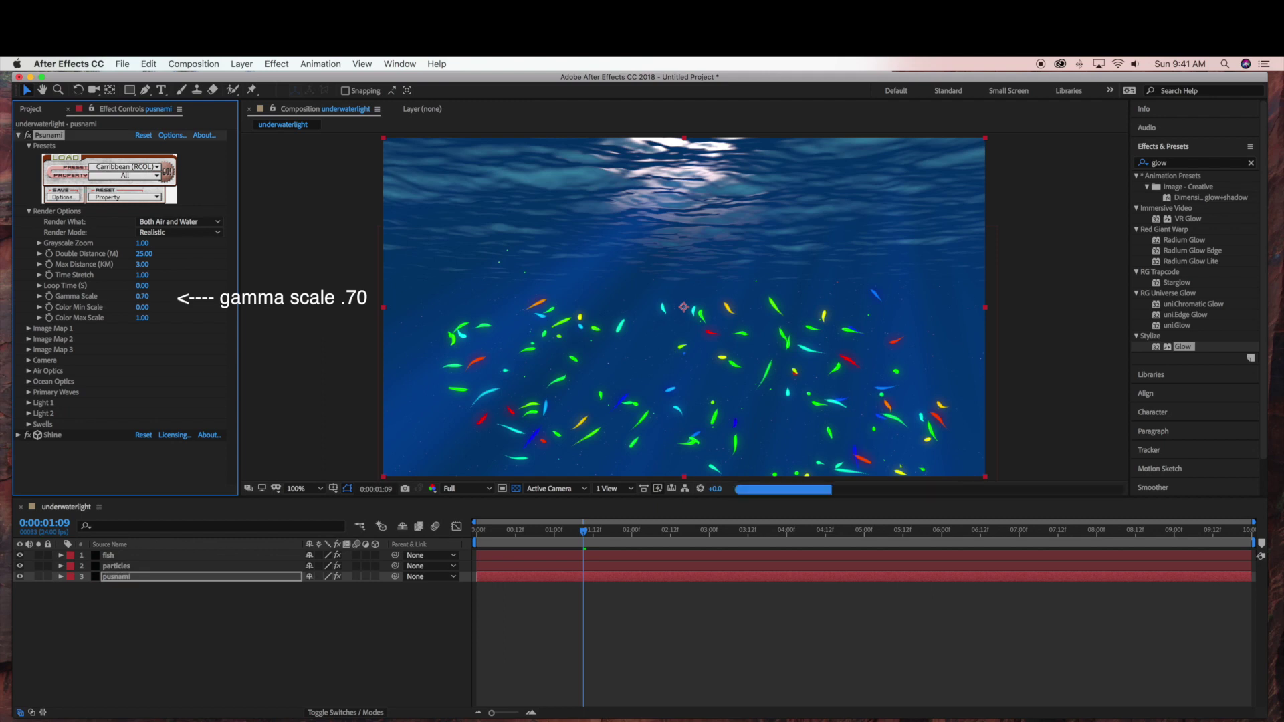